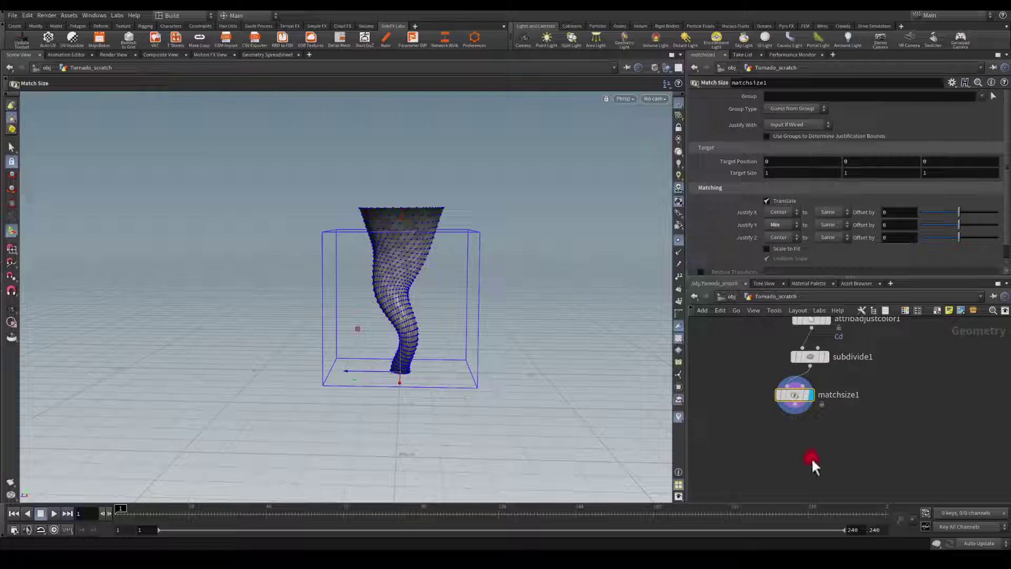
- Add a Null node wired to the output of matchsize1
middle_click_drag(806, 431, 828, 410)
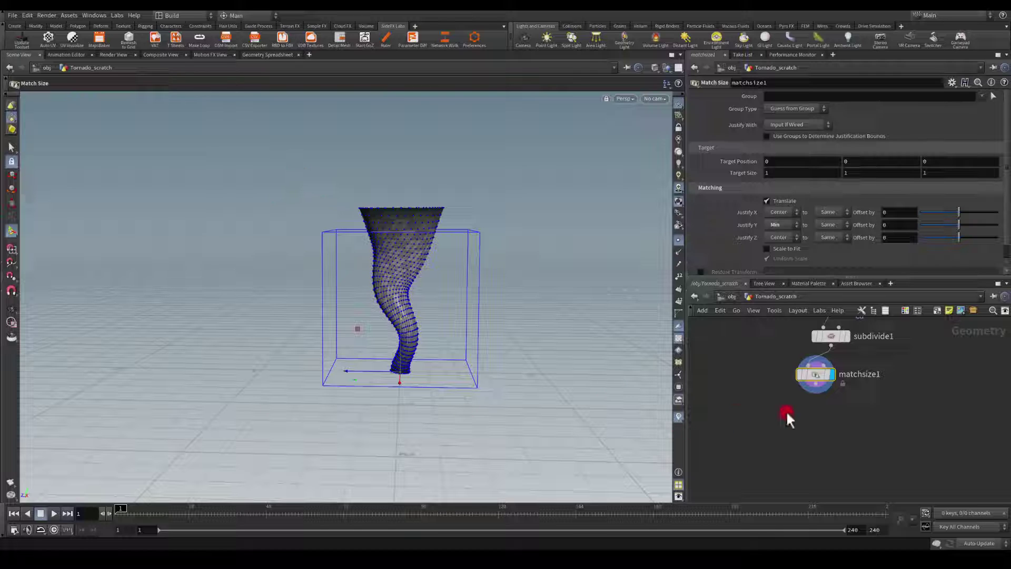
middle_click_drag(794, 412, 775, 394)
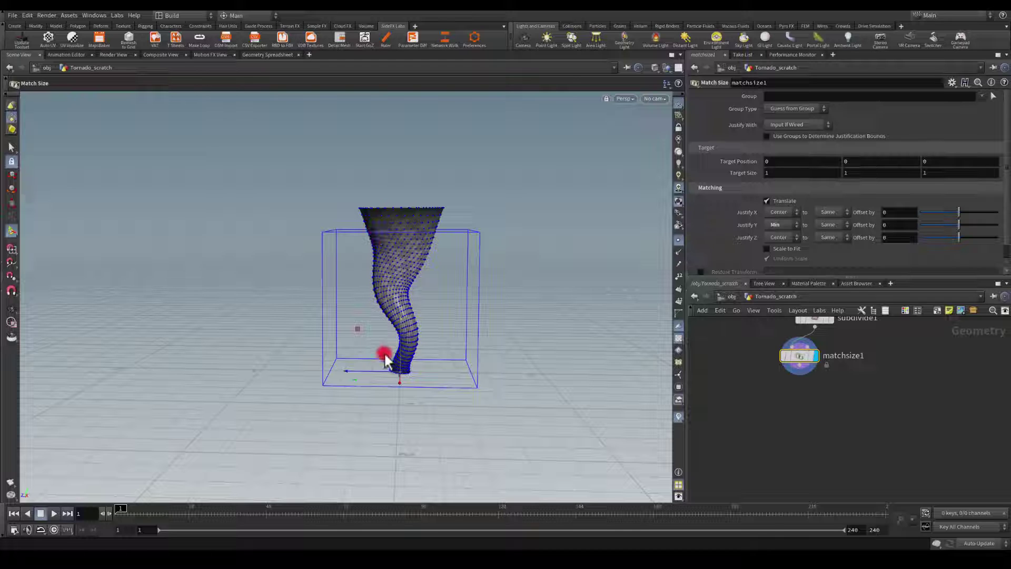
left_click(800, 375)
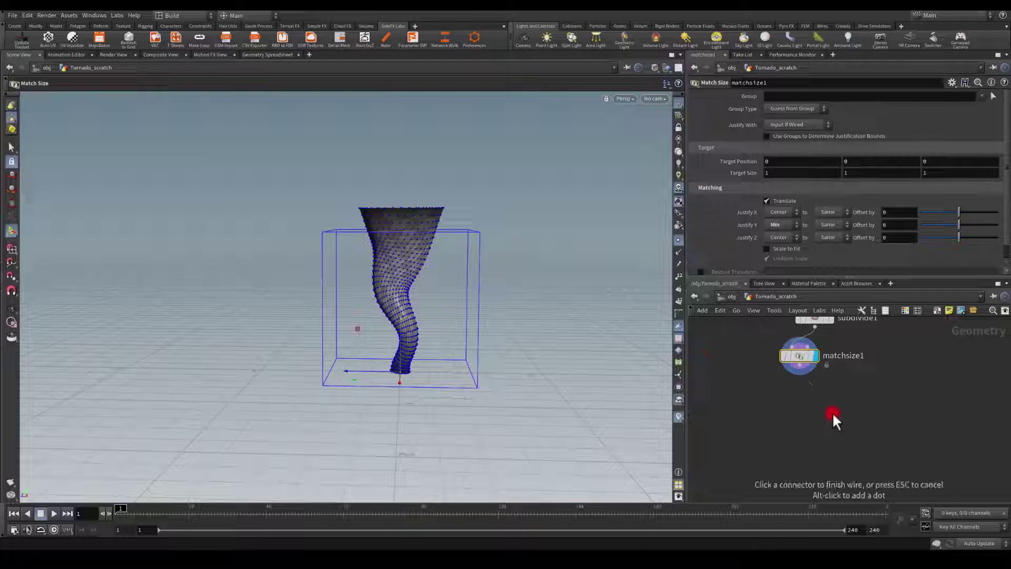
key("Tab")
type("nul")
key("Return")
left_click(832, 412)
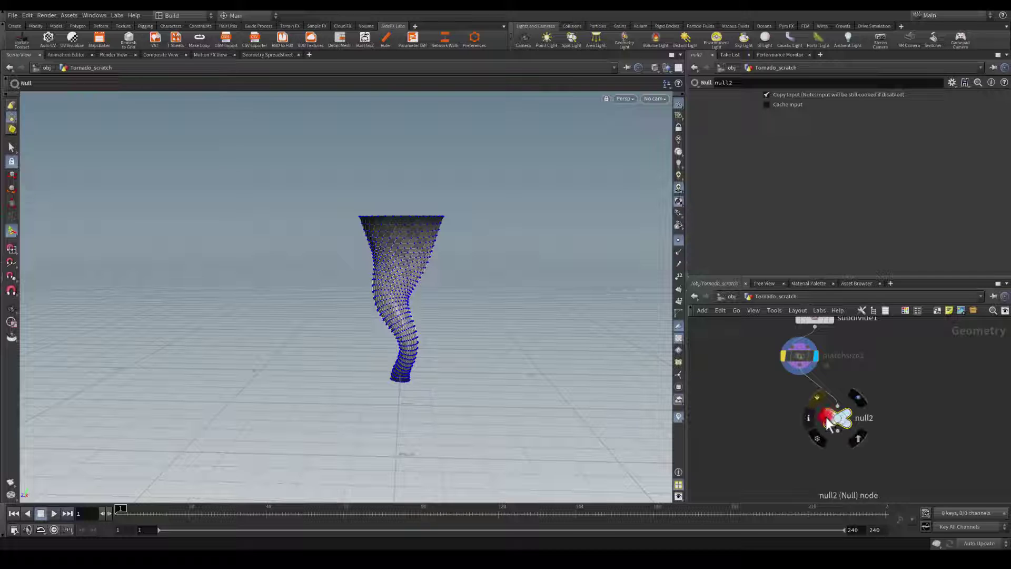
- Rename the new null node Tornado and move it farther away from matchsize1
key("F2")
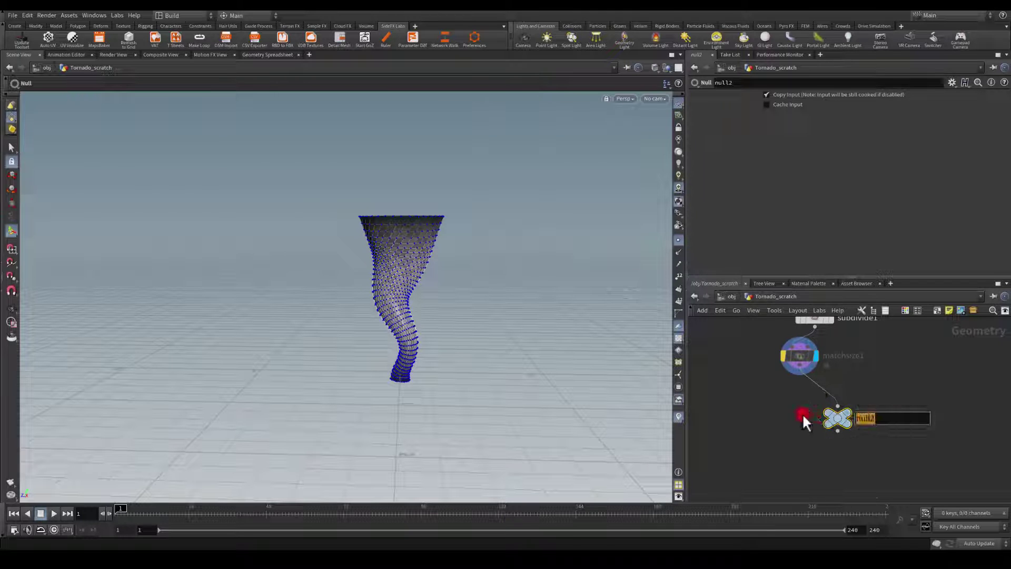
type("Tornado")
key("Return")
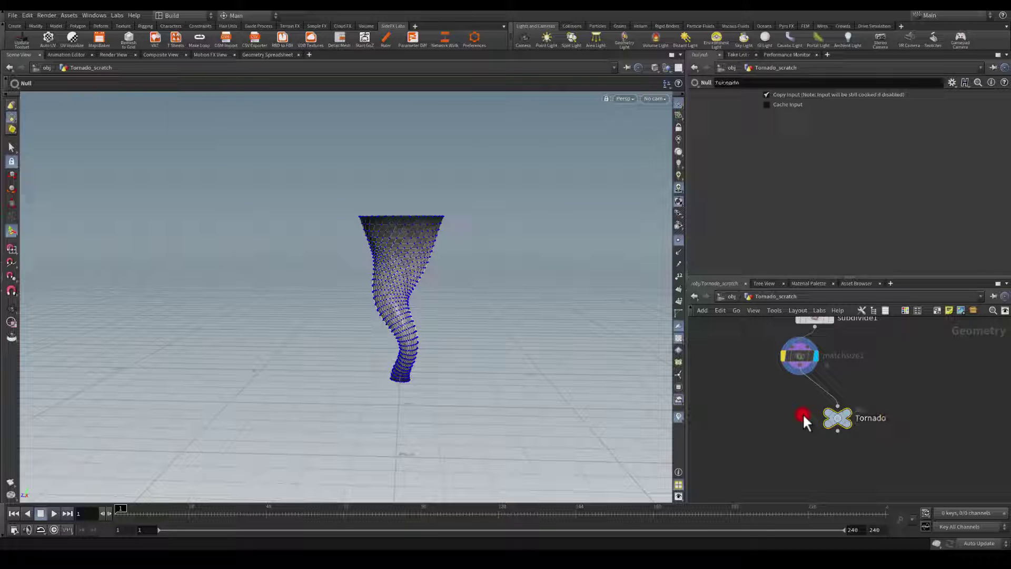
left_click_drag(833, 427, 902, 469)
- Turn off the bypass flag on matchsize1 and select the node
middle_click_drag(784, 422, 858, 432)
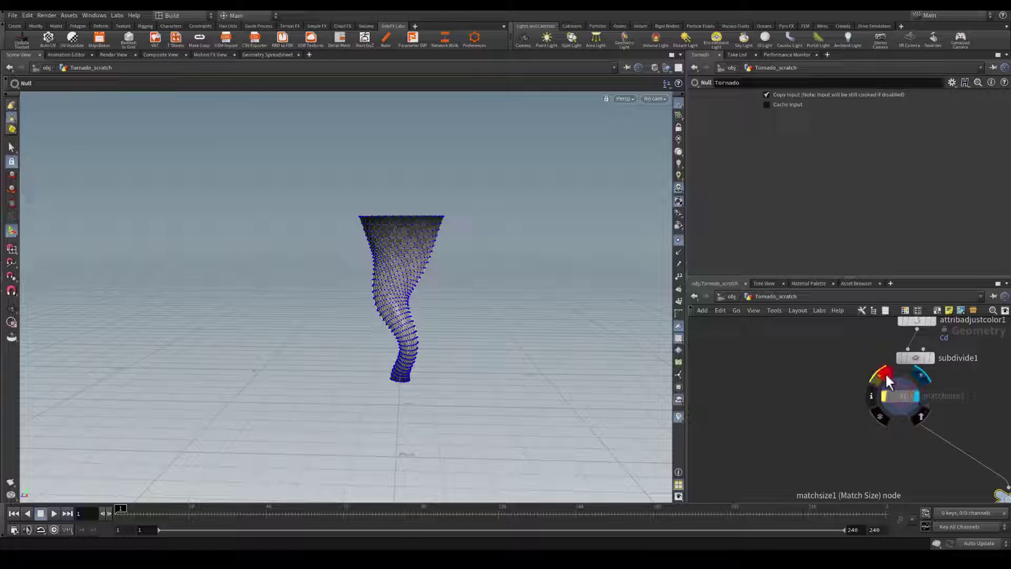
left_click(883, 378)
left_click(910, 400)
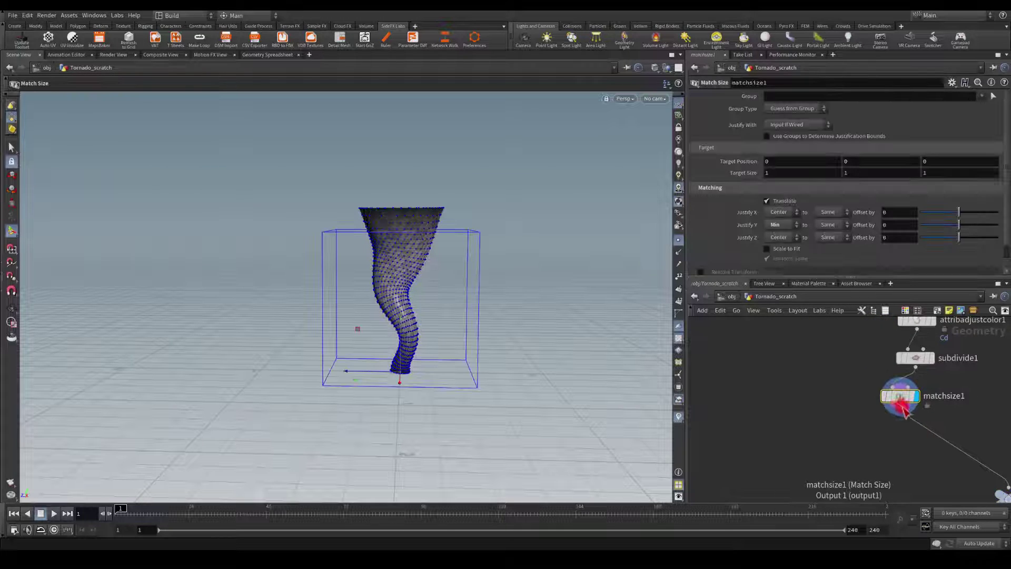
- Branch a Group Create node off matchsize1, display it and set its group type to Edges
left_click_drag(905, 411, 785, 441)
key("Tab")
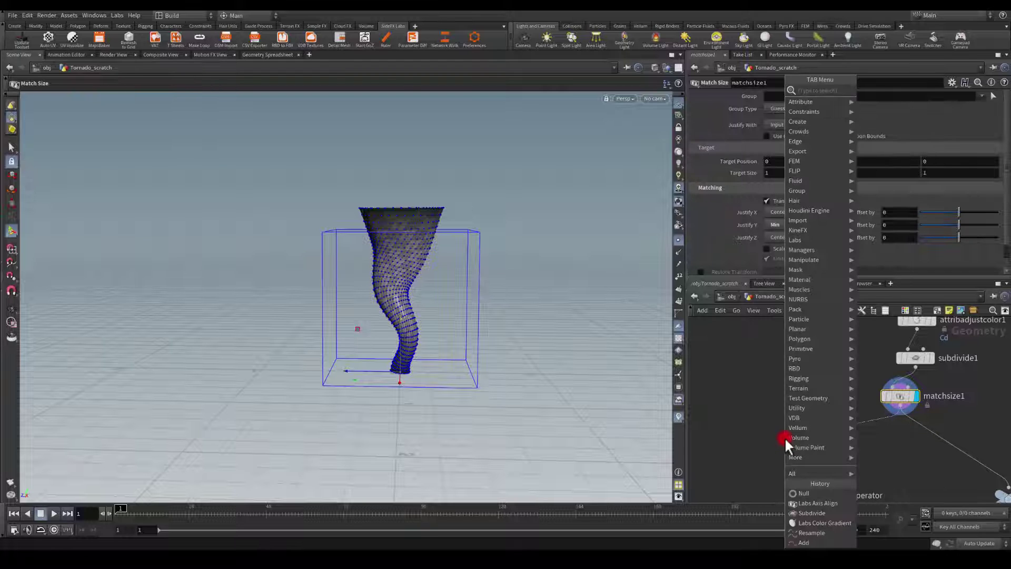
type("group")
key("Return")
left_click(785, 437)
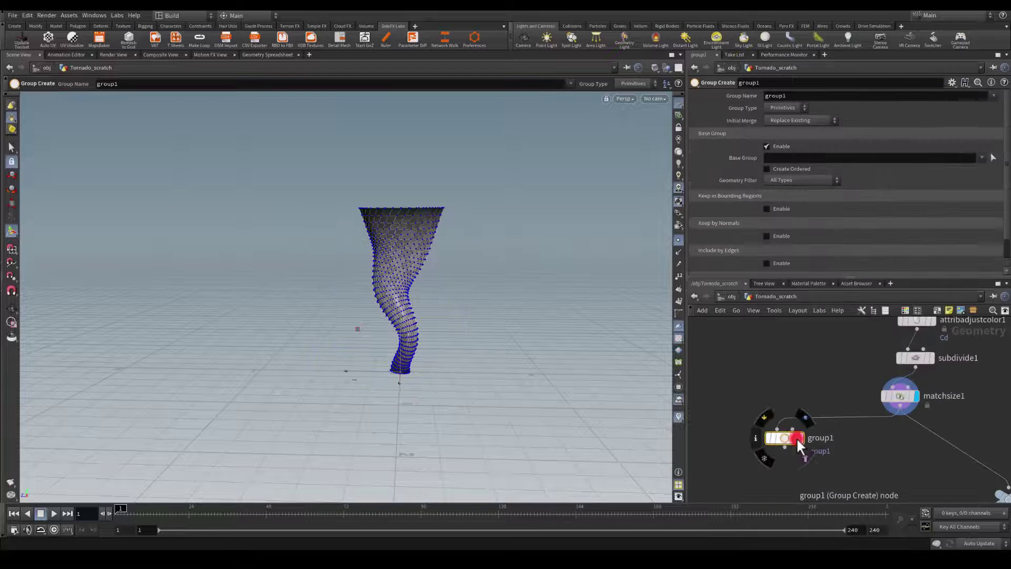
left_click(798, 438)
left_click(779, 108)
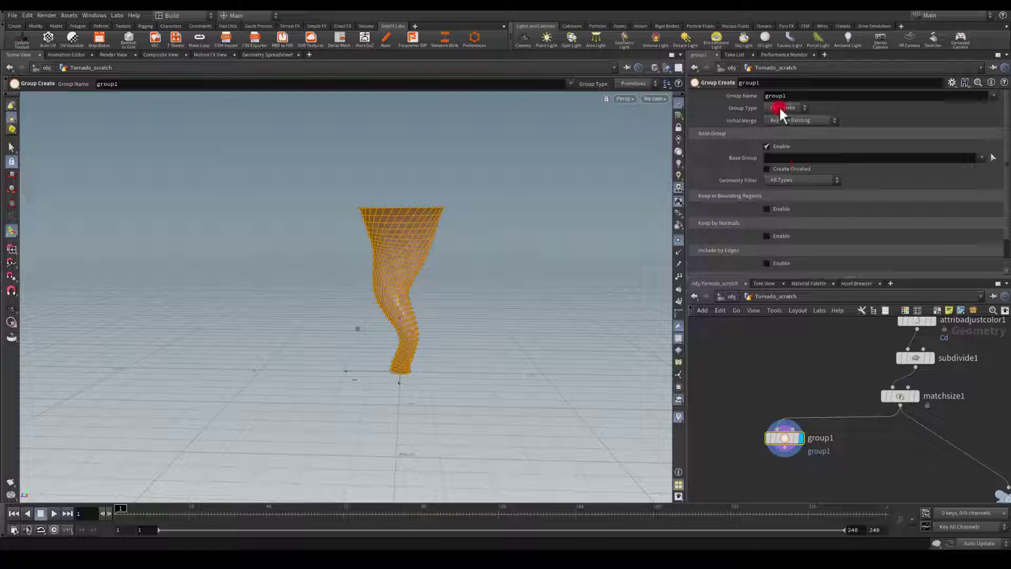
left_click(774, 137)
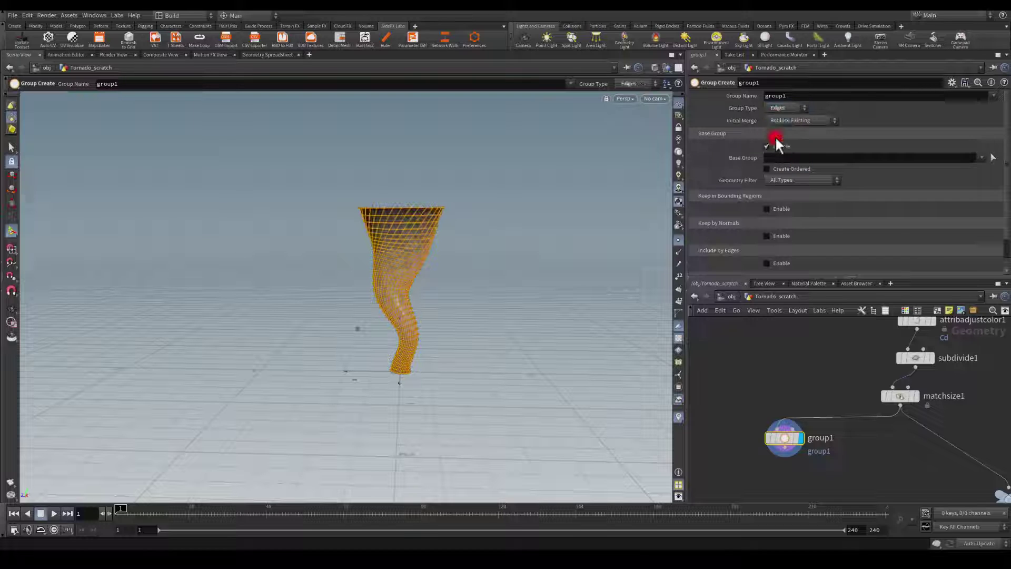
- Name the edge group Swirls
double_click(789, 95)
type("Swirls")
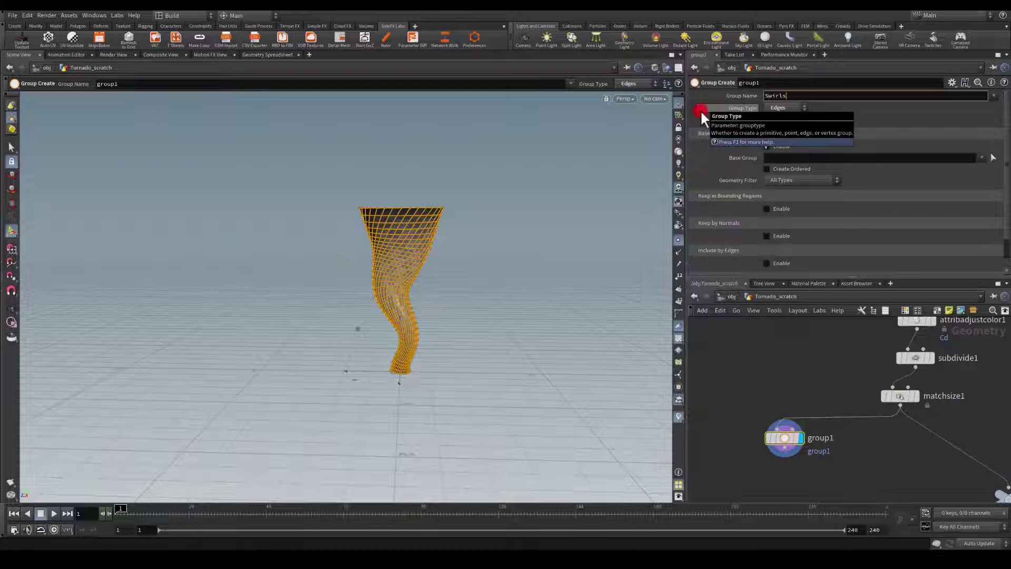
key("Return")
- Set the group name to Loop
double_click(775, 95)
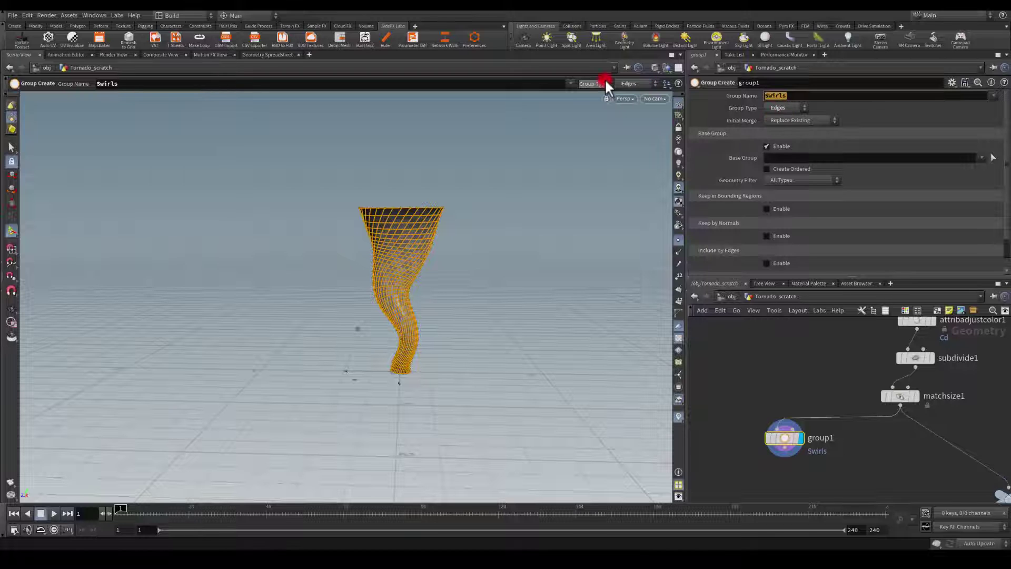
type("Loop")
key("Return")
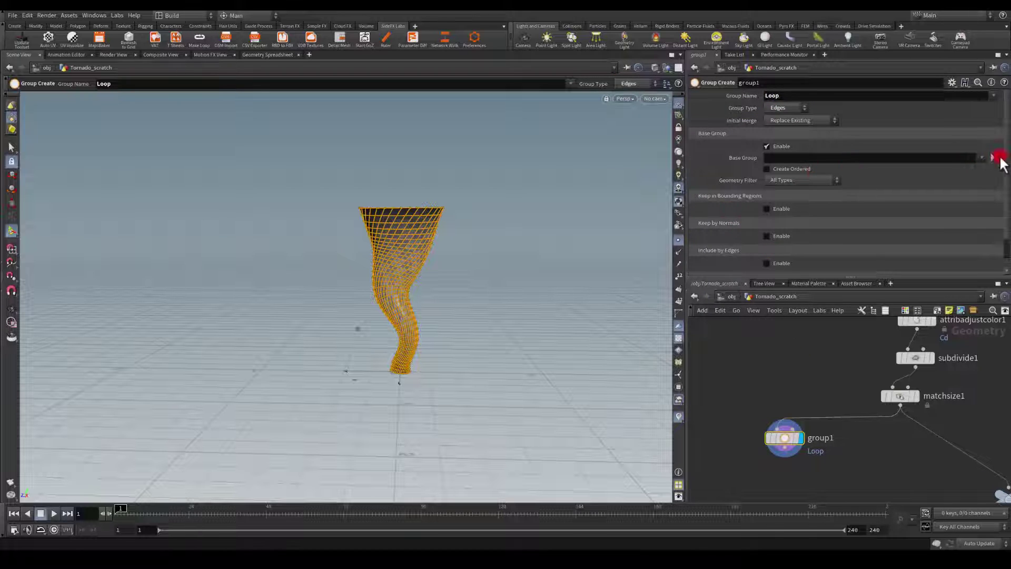
- Select one edge loop running diagonally down the tornado from its upper rim as the base group
left_click(995, 158)
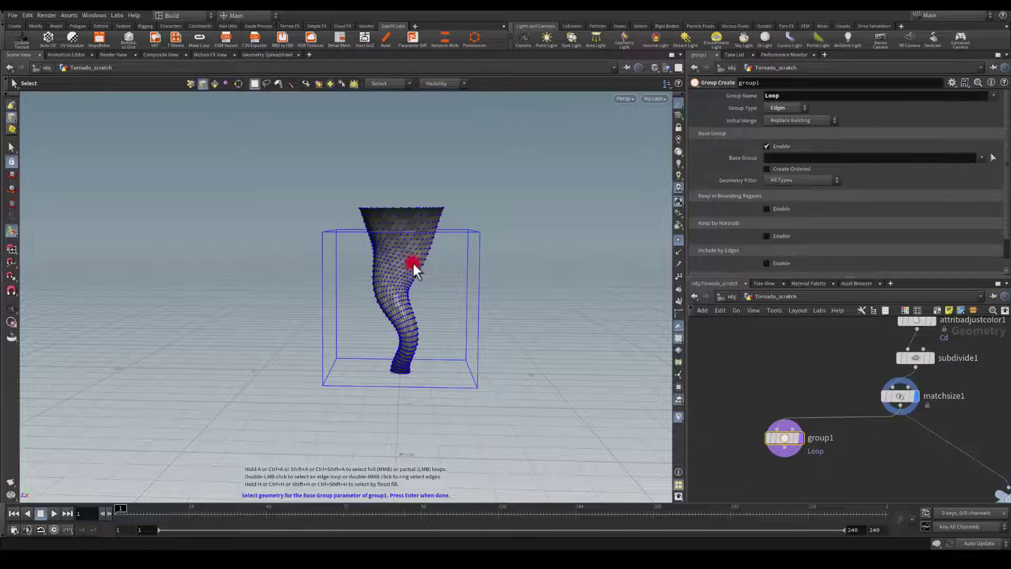
scroll(412, 262, "up", 5)
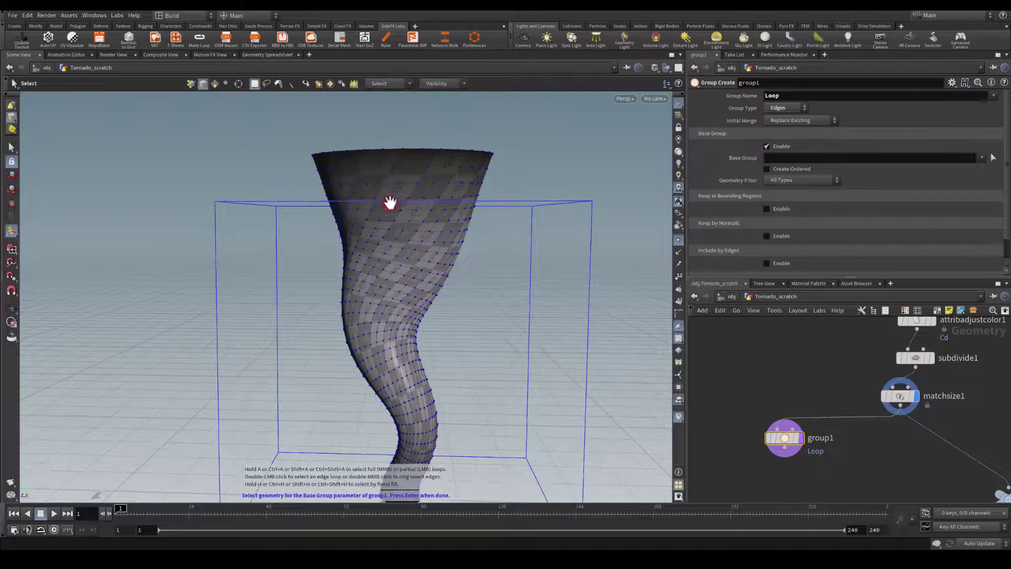
double_click(389, 203)
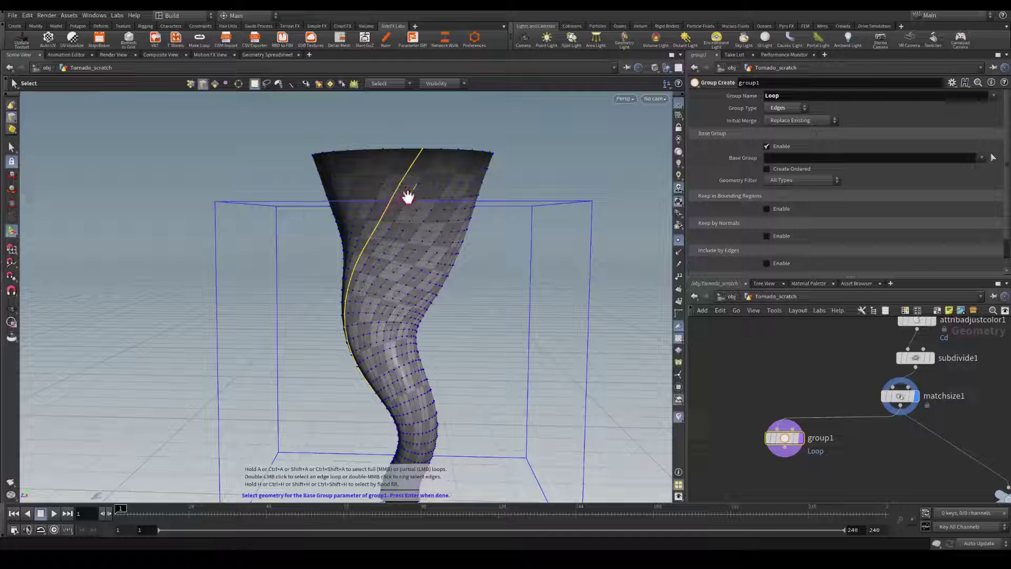
middle_click_drag(291, 311, 282, 219, "alt")
scroll(285, 218, "down", 3)
key("Return")
left_click(345, 267)
key("Return")
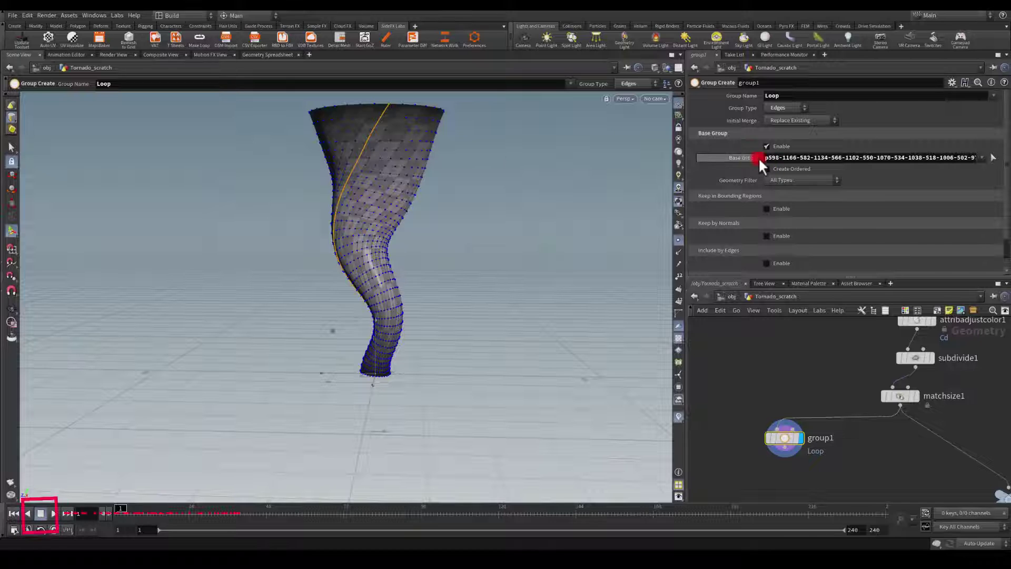
- Clear the edge selection from the Loop group's base group
left_click_drag(974, 158, 924, 160)
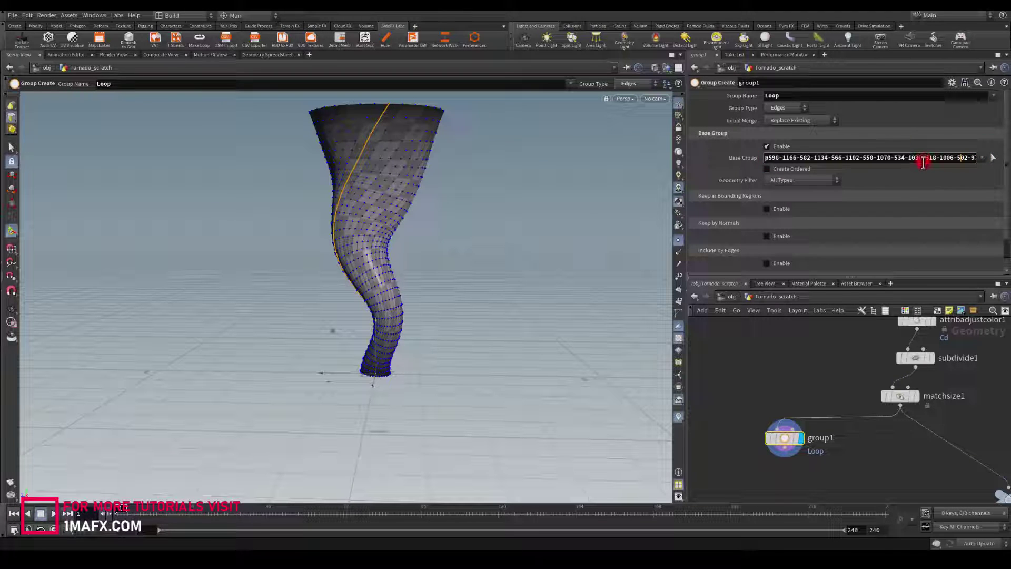
key("ctrl+a")
key("BackSpace")
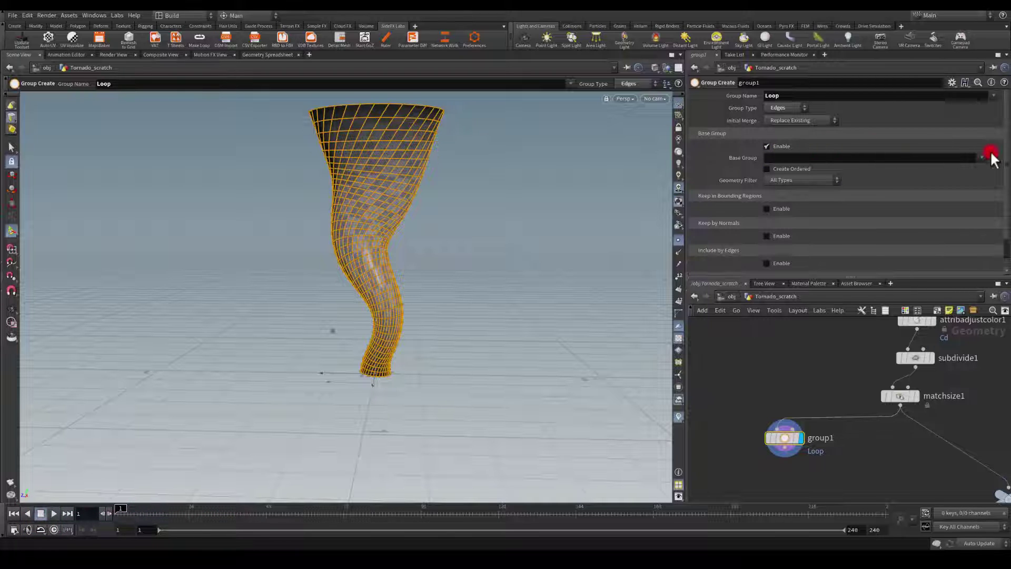
- Assign a single diagonal edge loop running the full height of the tornado to the base group
left_click(993, 161)
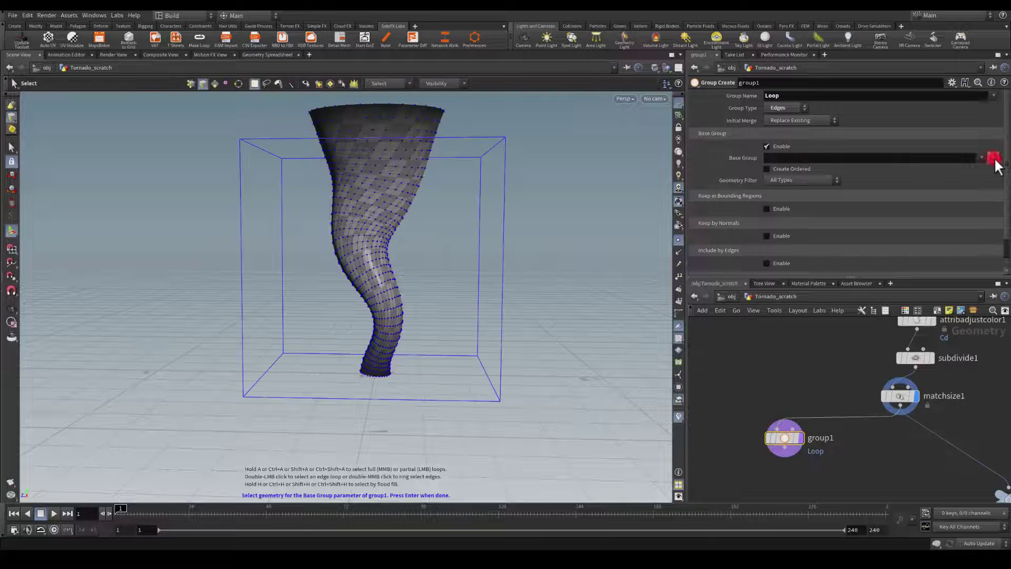
double_click(366, 144)
key("Return")
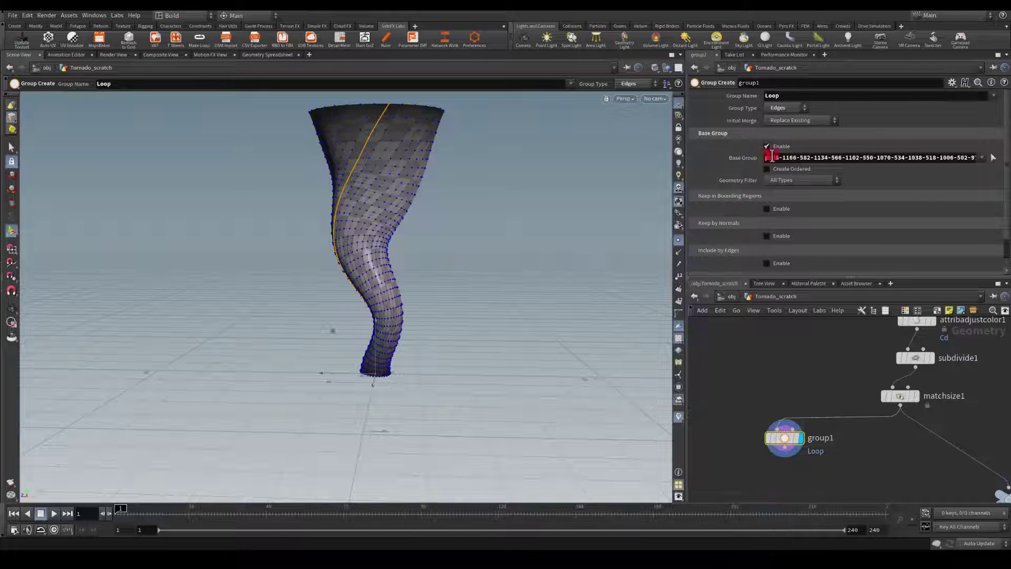
- Rename the Group Create node group1_loop
middle_click_drag(792, 375, 813, 325)
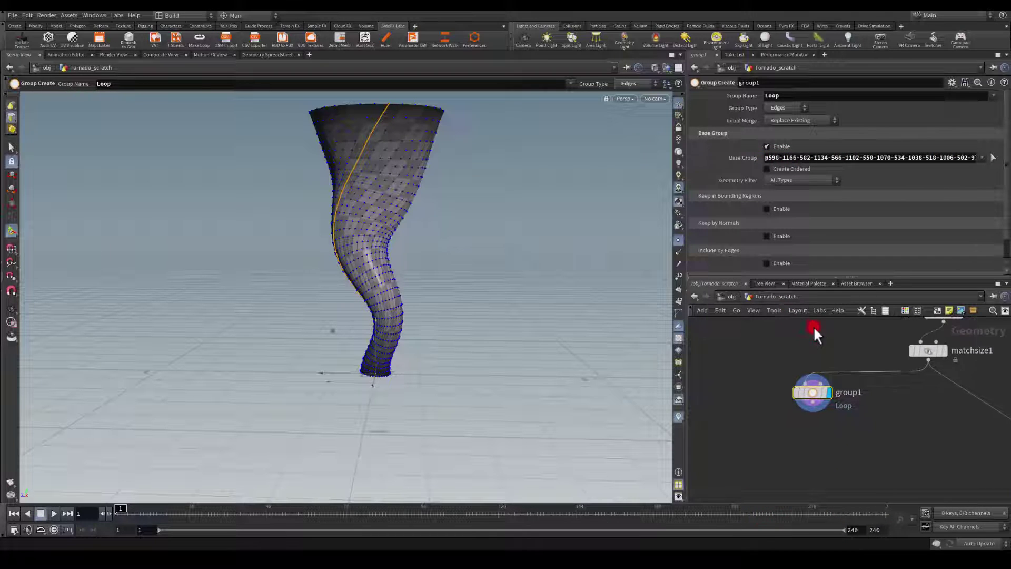
double_click(851, 392)
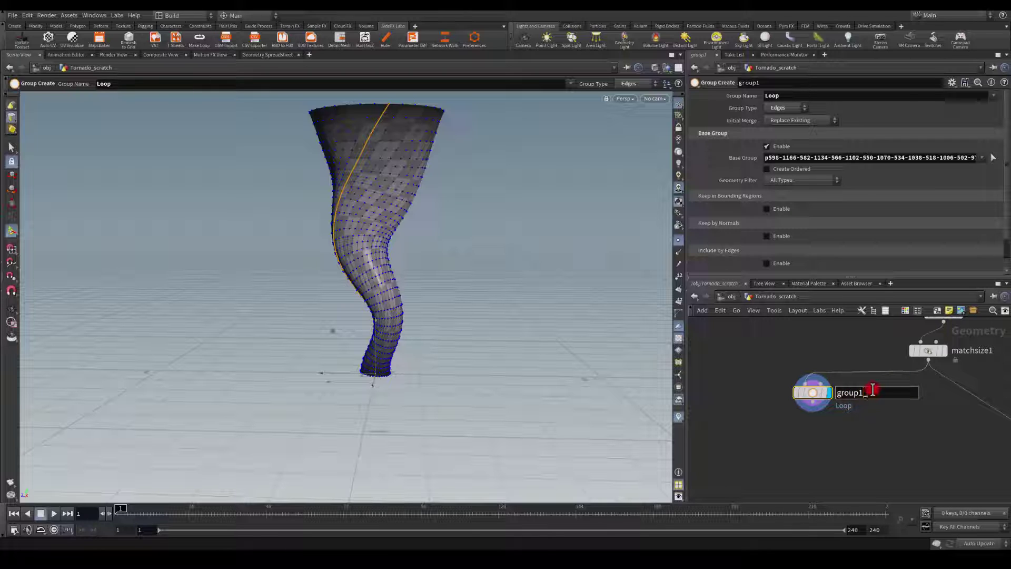
type("_loop")
key("Return")
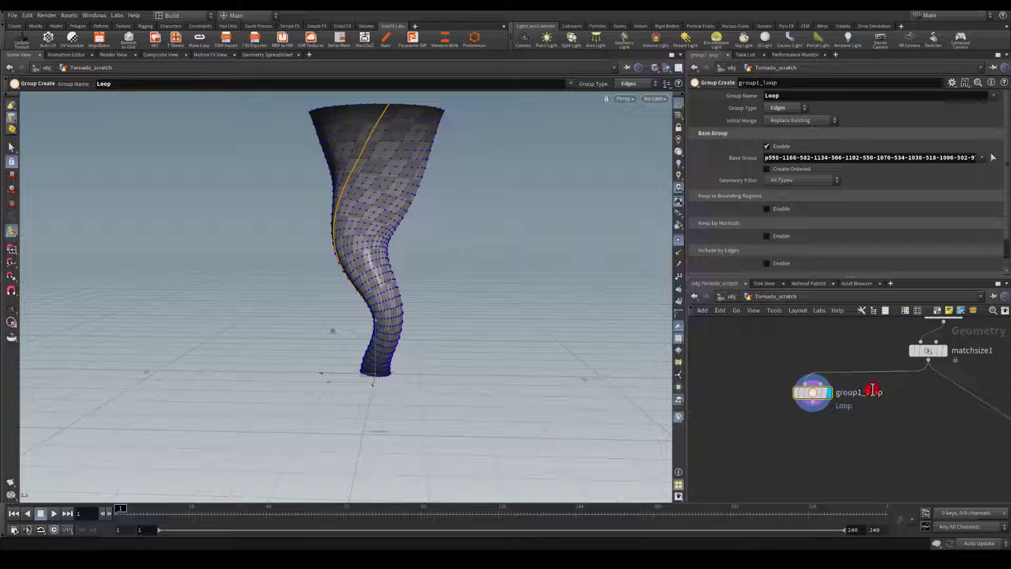
- Add a Convert Line node after group1_loop
left_click(811, 412)
left_click(768, 444)
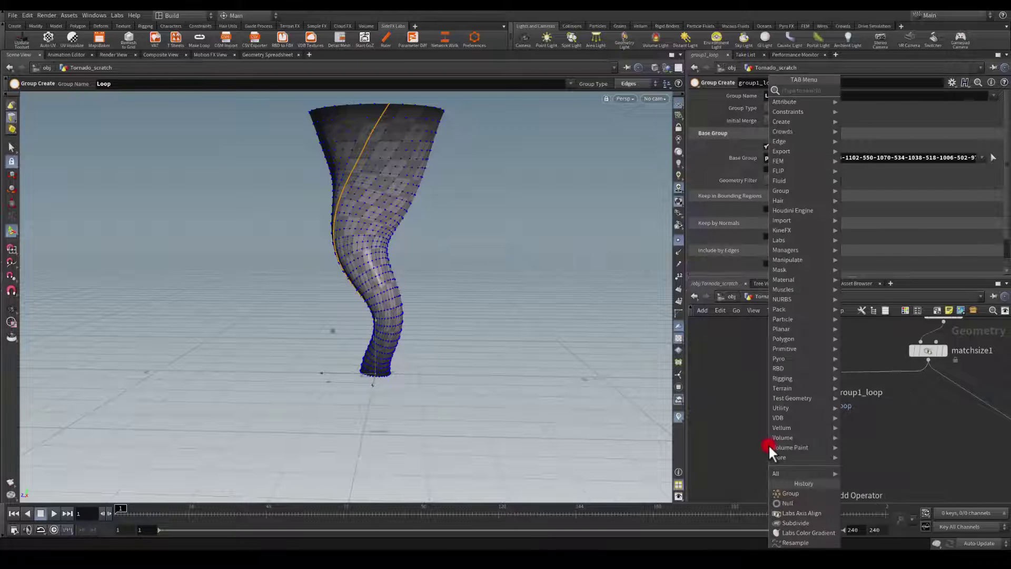
type("conver")
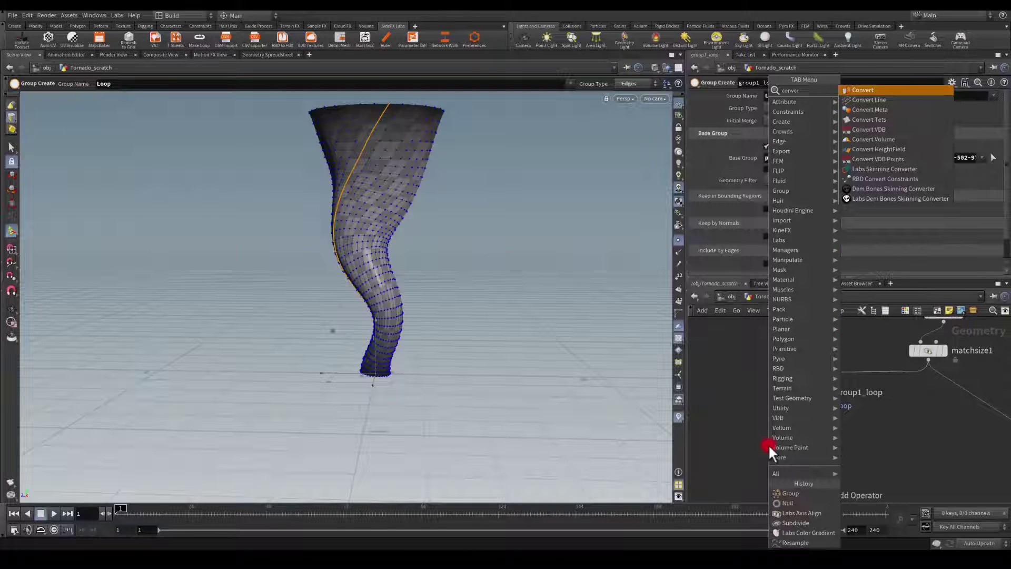
key("Down")
key("Return")
left_click(769, 444)
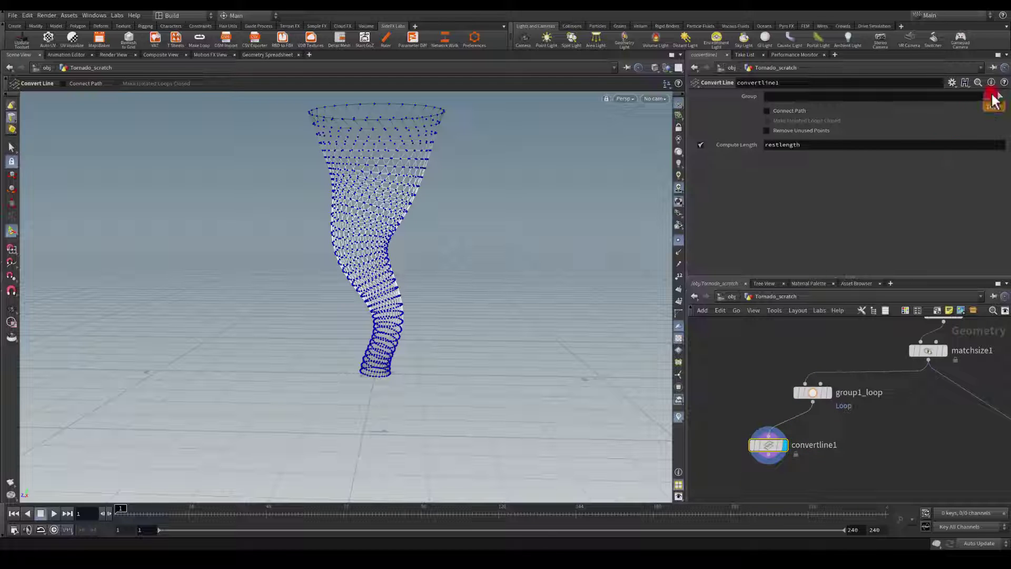
- Restrict the line conversion to the Loop group and enable Connect Path and Remove Unused Points
left_click(990, 96)
left_click(995, 112)
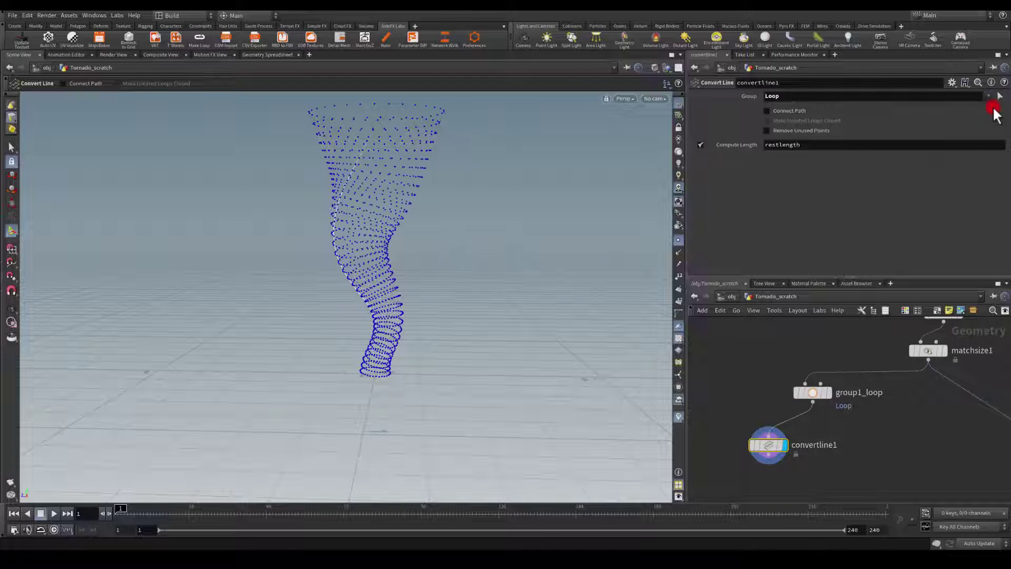
left_click(791, 111)
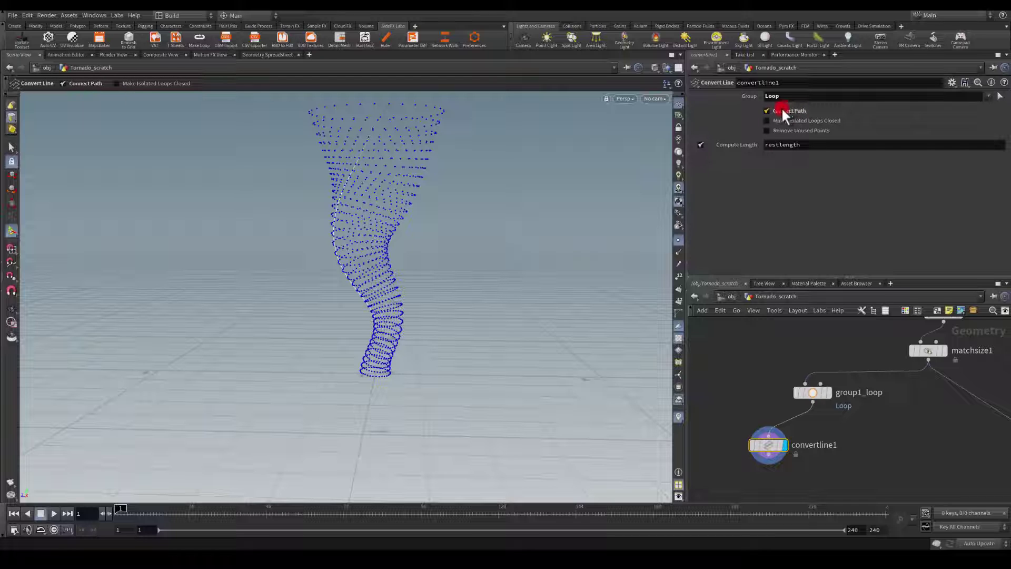
left_click(785, 128)
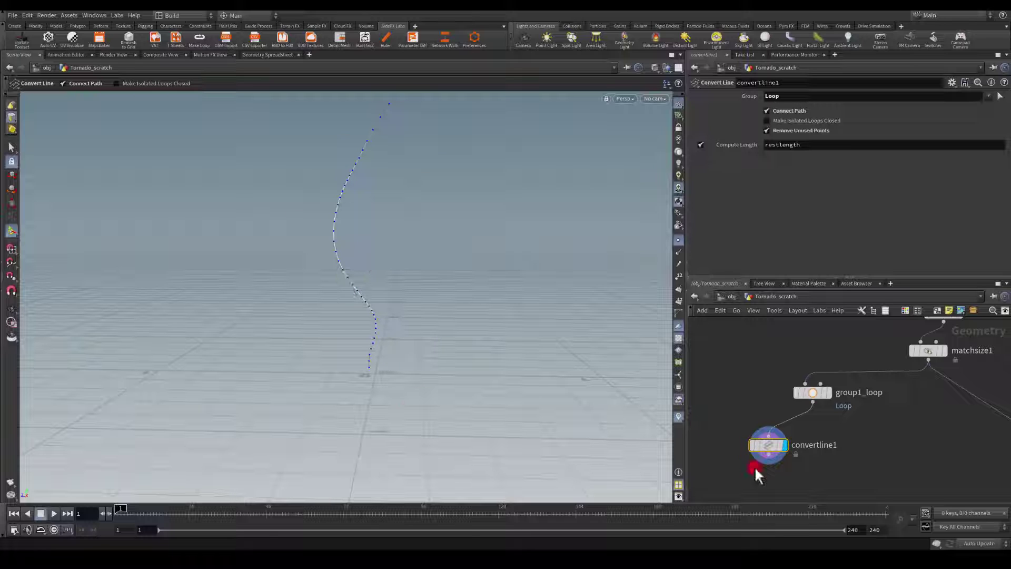
- Add a Resample node after convertline1, display it and align it under that node
middle_click_drag(715, 468, 736, 393)
left_click(791, 380)
key("Tab")
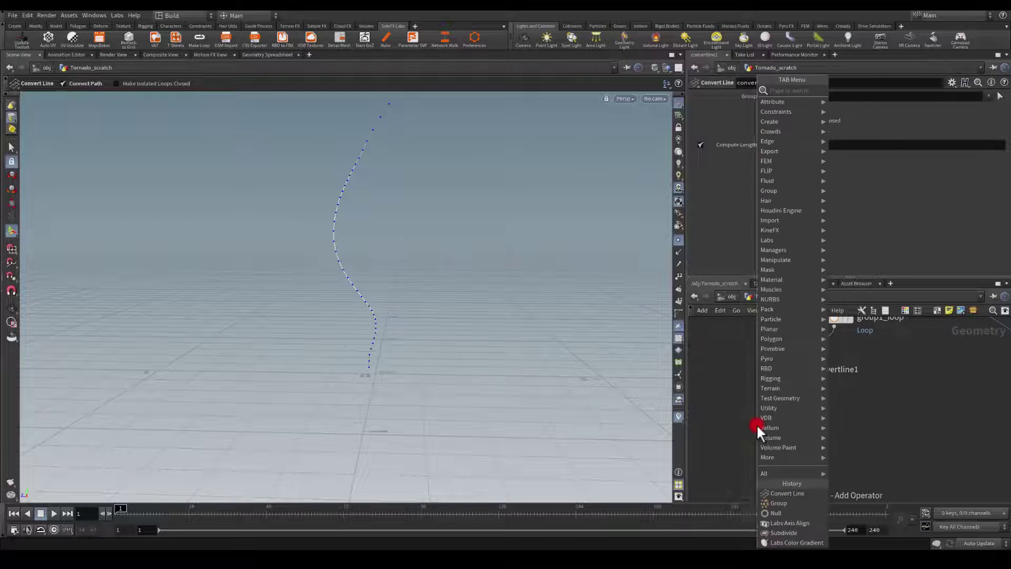
type("resa")
key("Return")
left_click(757, 424)
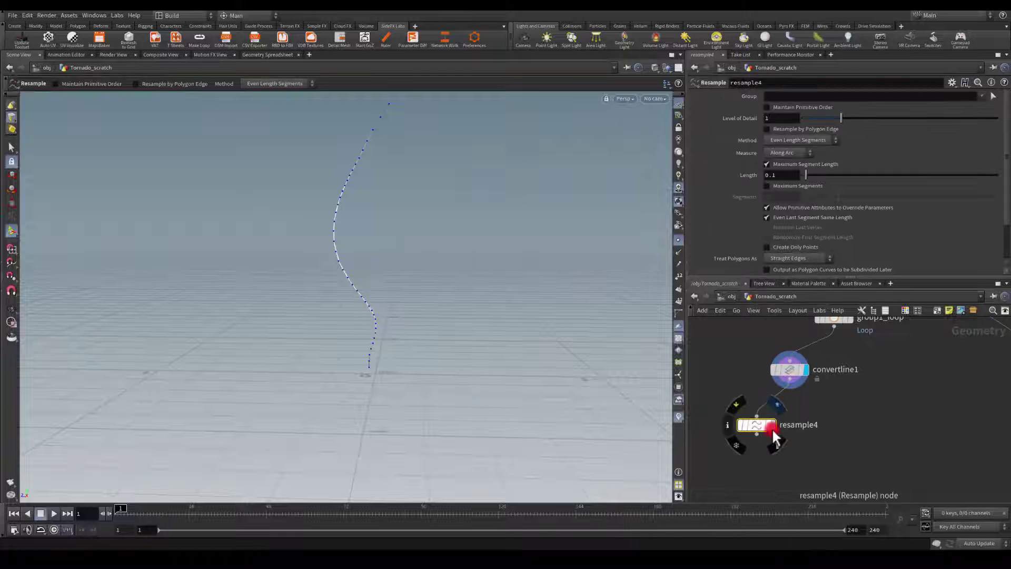
left_click(773, 429)
left_click_drag(755, 425, 781, 422)
- Disable the resample's Maximum Segment Length and enable Maximum Segments with 50 segments
left_click(794, 140)
left_click(772, 164)
left_click(772, 184)
left_click_drag(779, 196, 673, 195)
type("50")
key("Return")
- Set the resample to treat polygons as Subdivision Curves
left_click(797, 260)
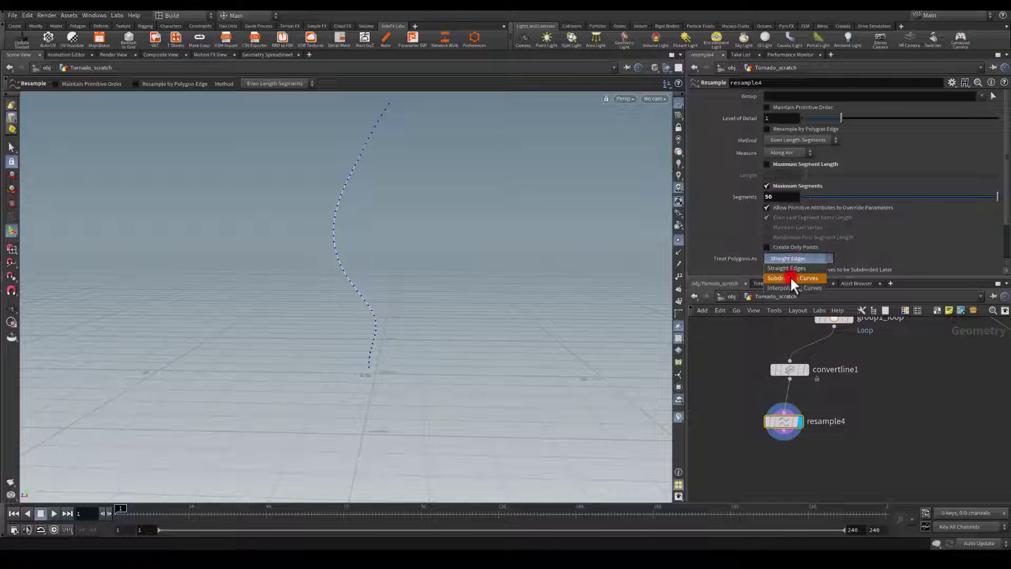
left_click(790, 273)
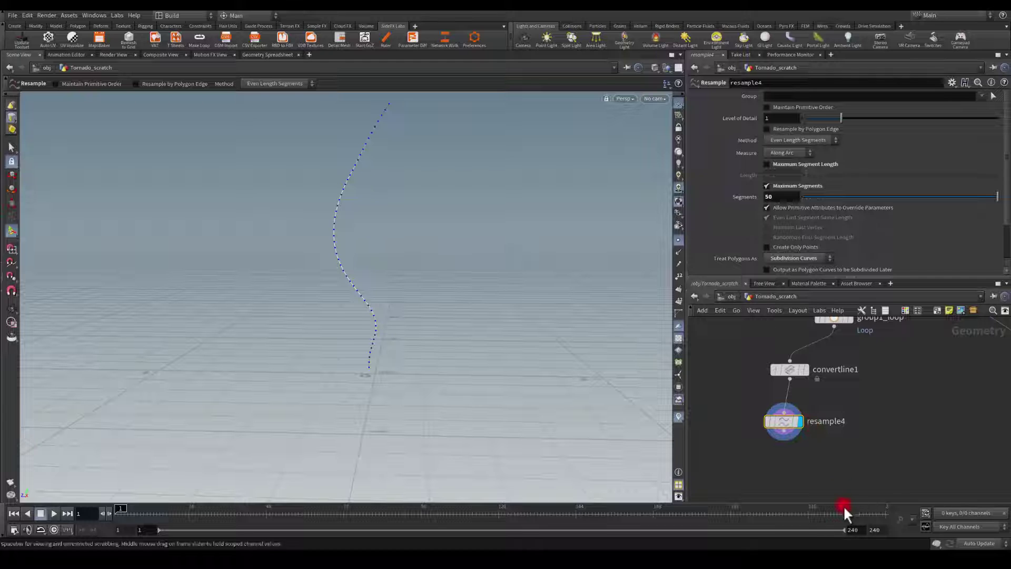
- Add a Twist node after resample4 and display its result
middle_click_drag(787, 451, 796, 395)
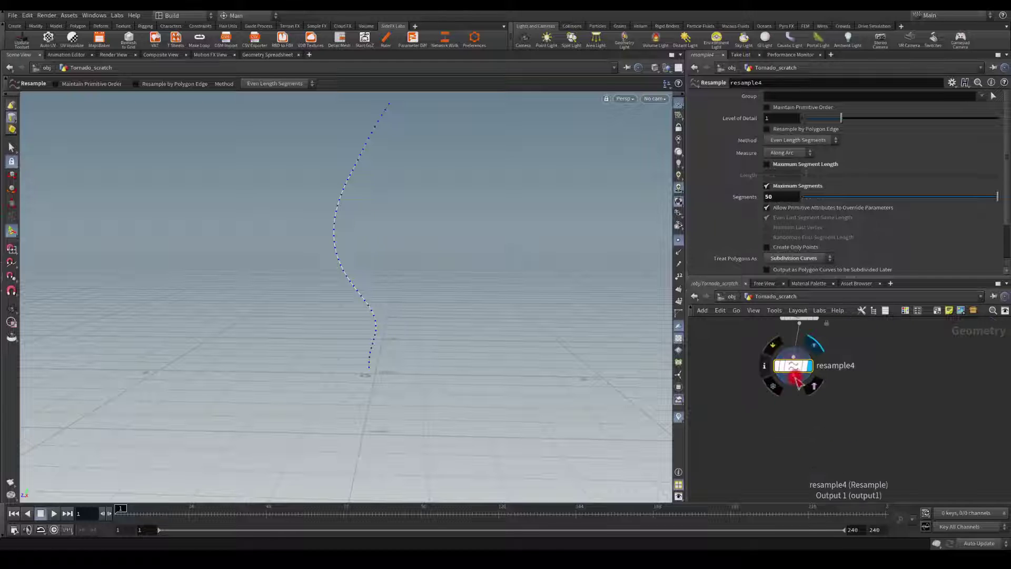
left_click_drag(794, 375, 789, 426)
key("Tab")
type("twist")
key("Return")
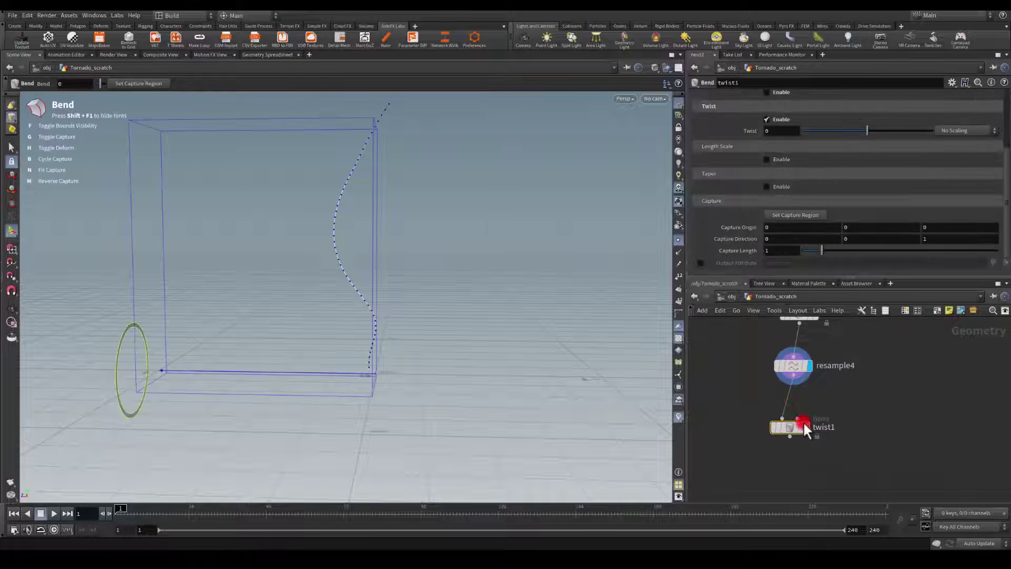
left_click(806, 426)
- Set the twist's capture direction to 0, 1, 0 so it runs along the vertical axis
left_click_drag(929, 240, 709, 229)
type("01")
key("Return")
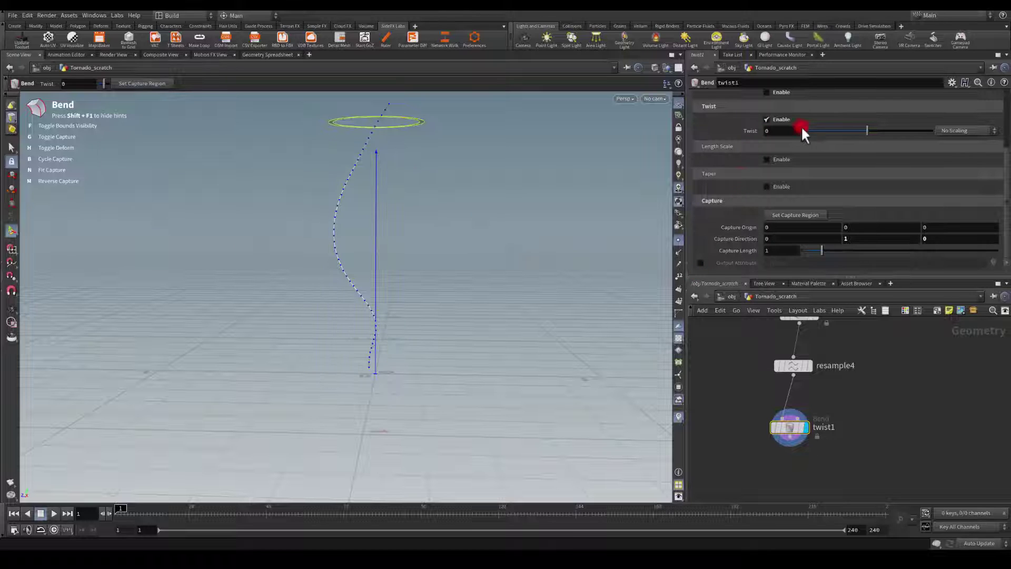
- Set the twist amount to 180 and the capture length to 1.3
left_click_drag(869, 129, 941, 127)
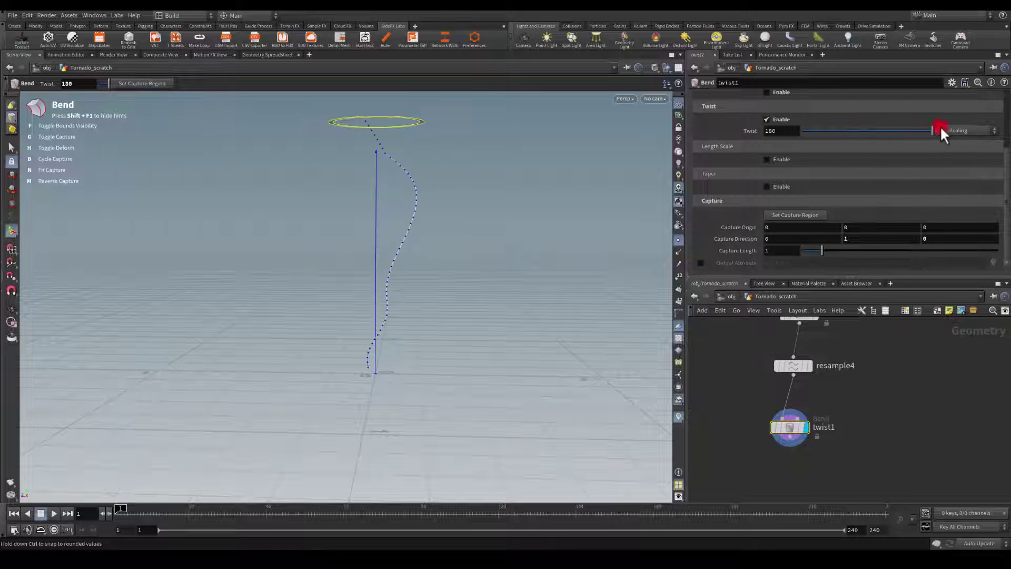
left_click_drag(821, 253, 824, 250)
left_click(787, 251)
type("1.3")
key("Return")
- Hide the twist's bounds in the viewport and set the twist amount to 1000
right_click_drag(422, 286, 393, 264, "alt")
middle_click_drag(393, 264, 403, 293, "alt")
left_click_drag(393, 337, 397, 307, "alt")
left_click_drag(381, 369, 360, 248, "alt")
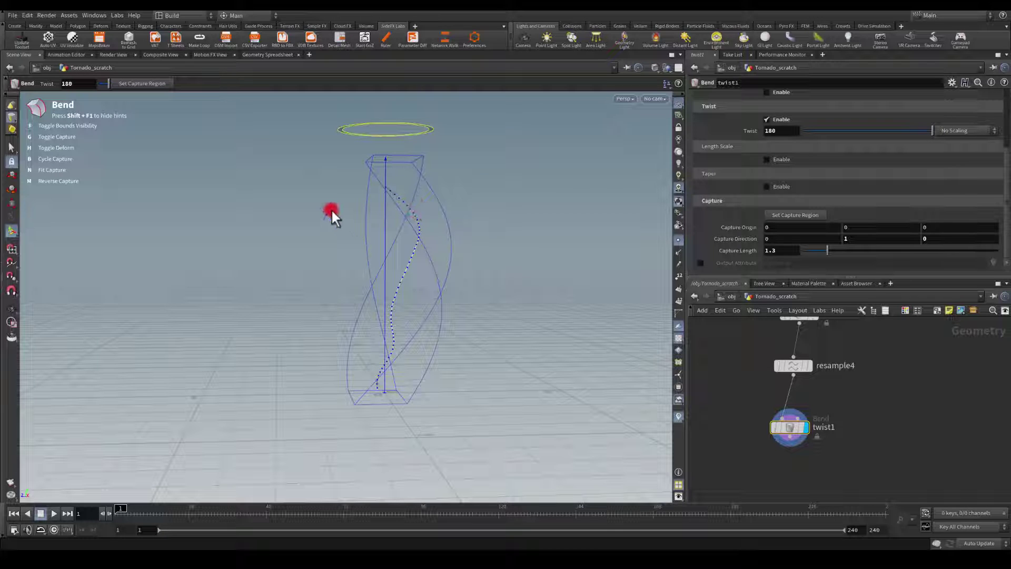
key("f")
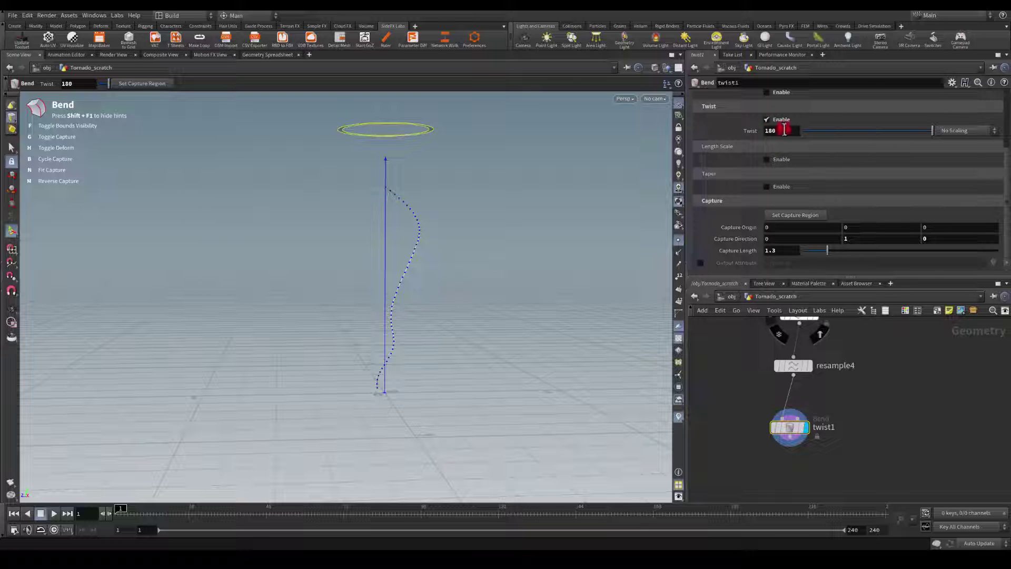
left_click_drag(784, 129, 685, 127)
type("1000")
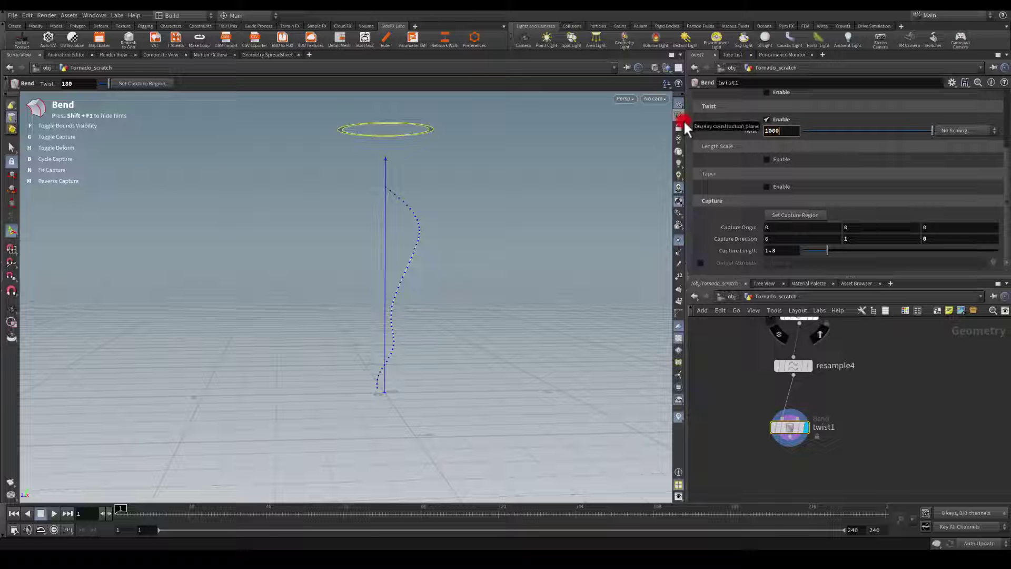
key("Return")
left_click_drag(507, 276, 332, 413, "alt")
left_click_drag(311, 246, 492, 232)
- Move the Tornado null nearer, add a Merge node joining twist1 and Tornado, and display it
middle_click_drag(901, 375, 962, 374)
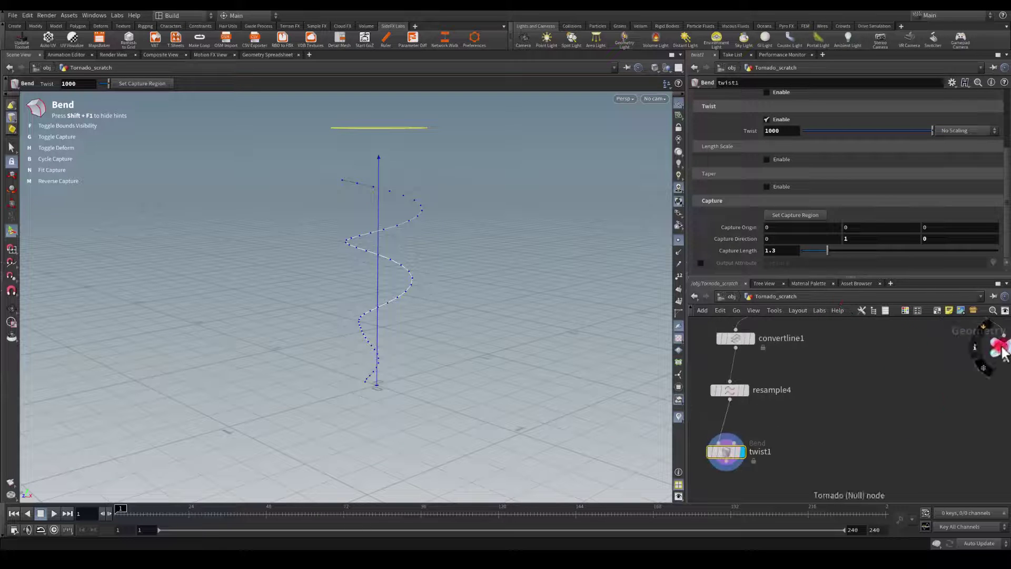
left_click_drag(1002, 347, 935, 429)
middle_click_drag(753, 475, 749, 393)
left_click(722, 379)
left_click_drag(827, 440, 827, 440)
key("Tab")
left_click(928, 388)
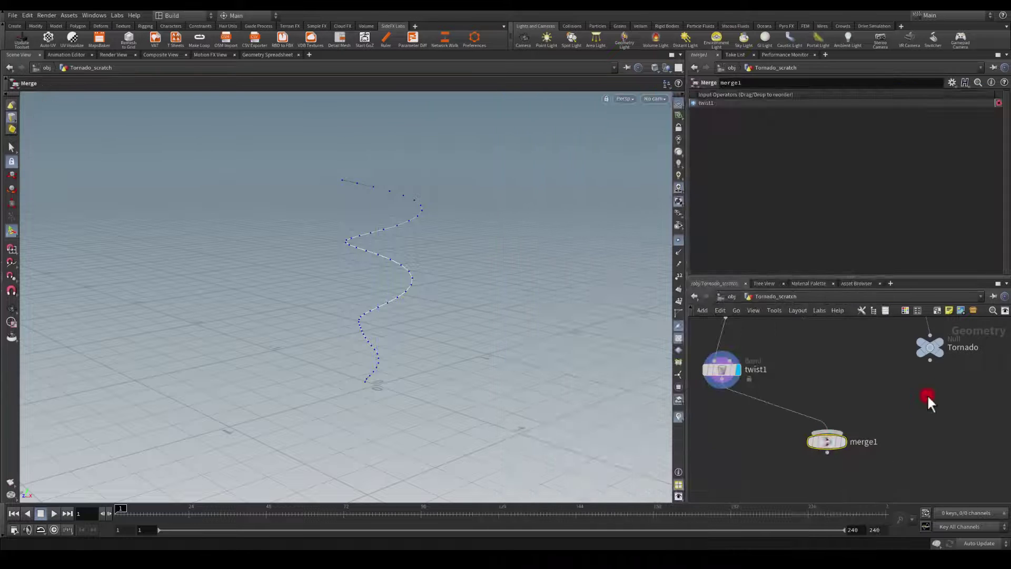
left_click_drag(930, 361, 841, 444)
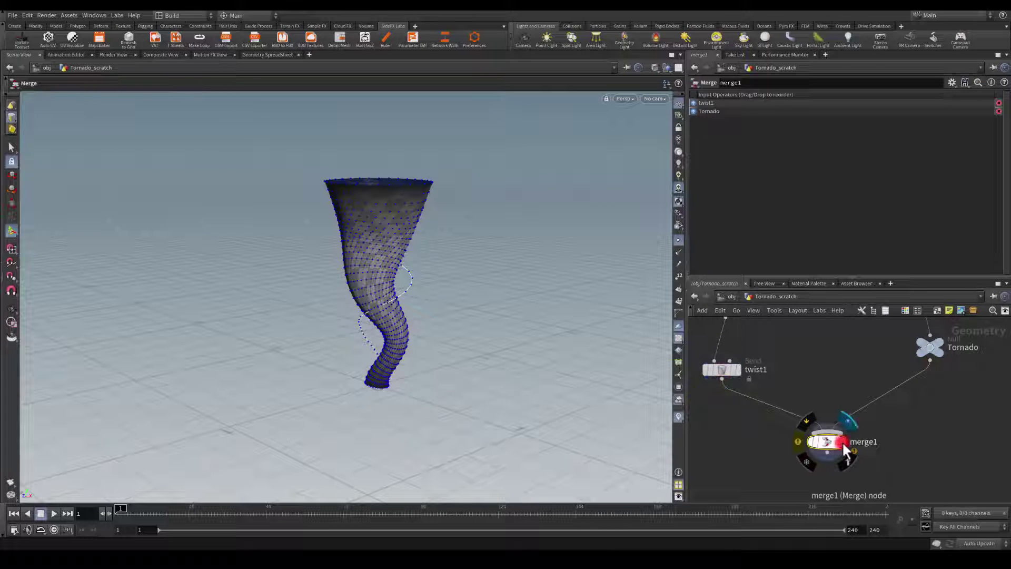
- Insert a Transform node between matchsize1 and group1_loop
left_click(321, 286)
key("Escape")
left_click_drag(387, 304, 537, 278)
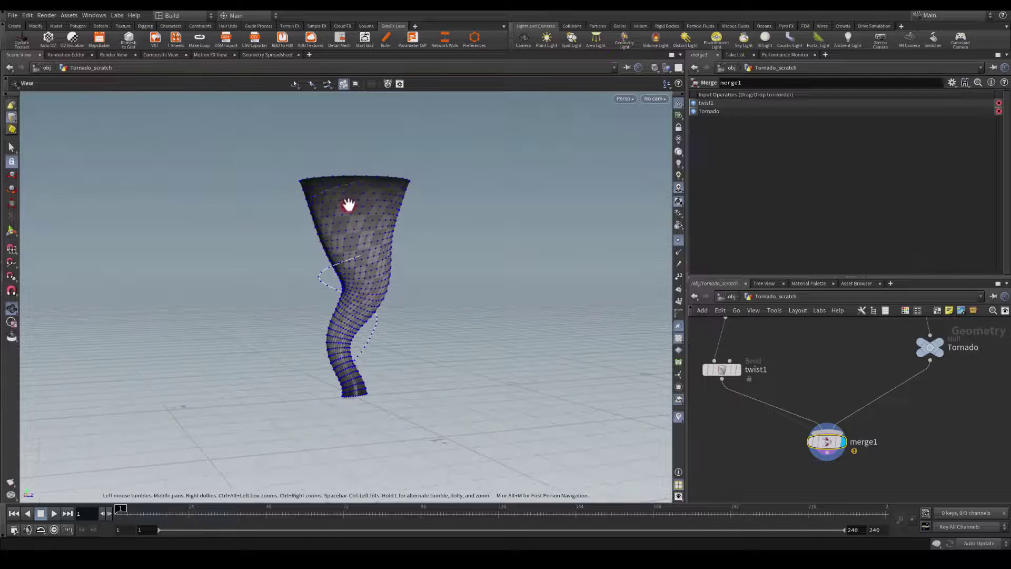
mouse_move(422, 244)
left_mouse_down()
mouse_move(186, 236)
mouse_move(451, 235)
mouse_move(341, 268)
mouse_move(421, 258)
left_mouse_up()
middle_click_drag(808, 367, 837, 467)
mouse_move(902, 365)
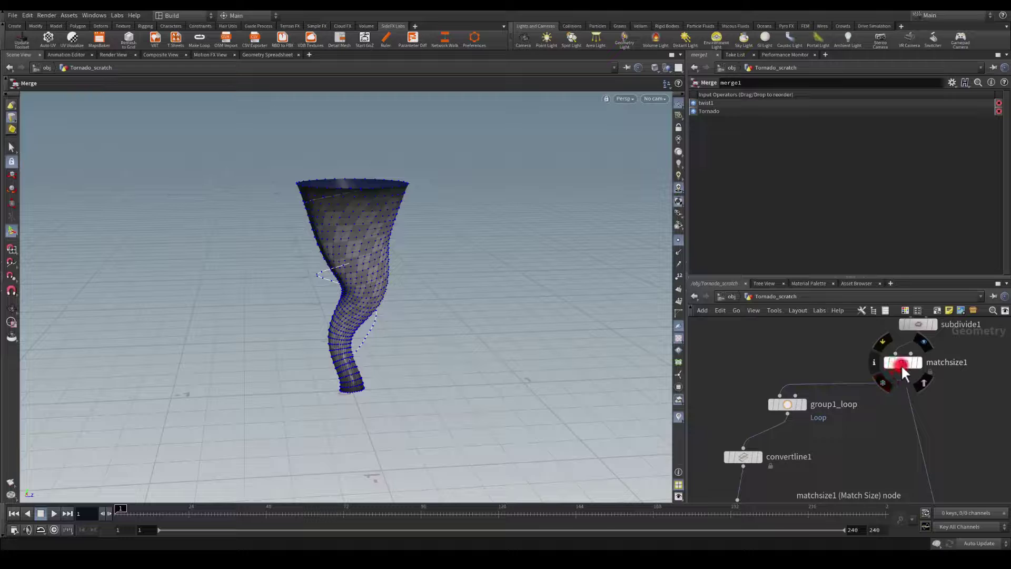
key("Tab")
type("trans")
key("Return")
left_click(807, 347)
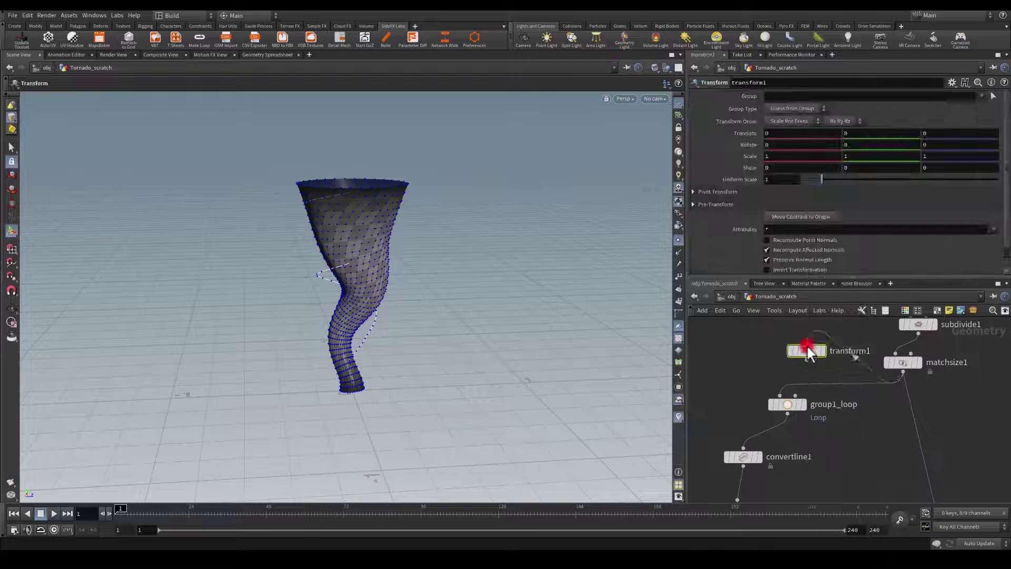
left_click_drag(807, 373, 795, 396)
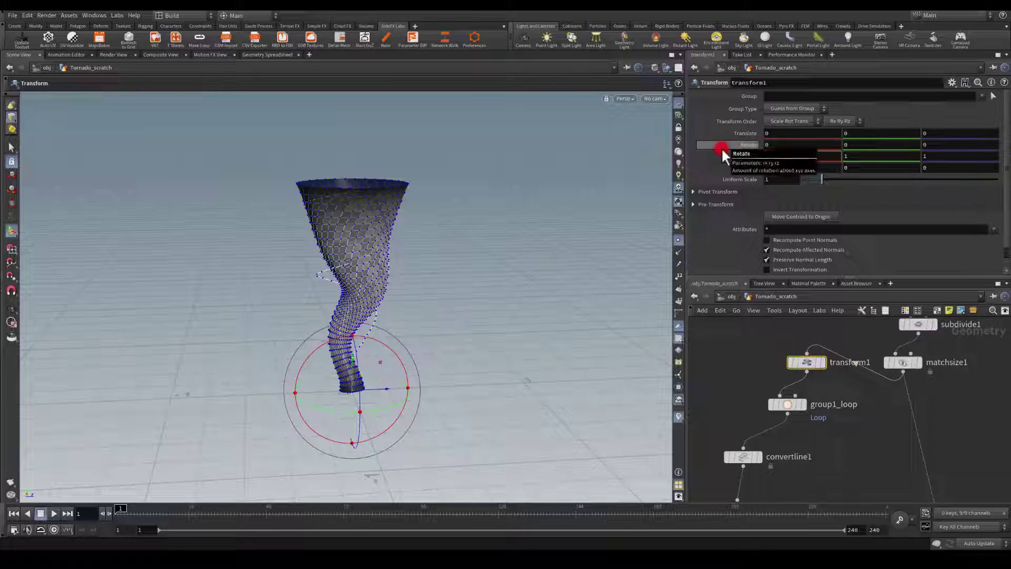
- Set transform1's X and Z scale to 1.2, keeping the Y scale at 1
key("Return")
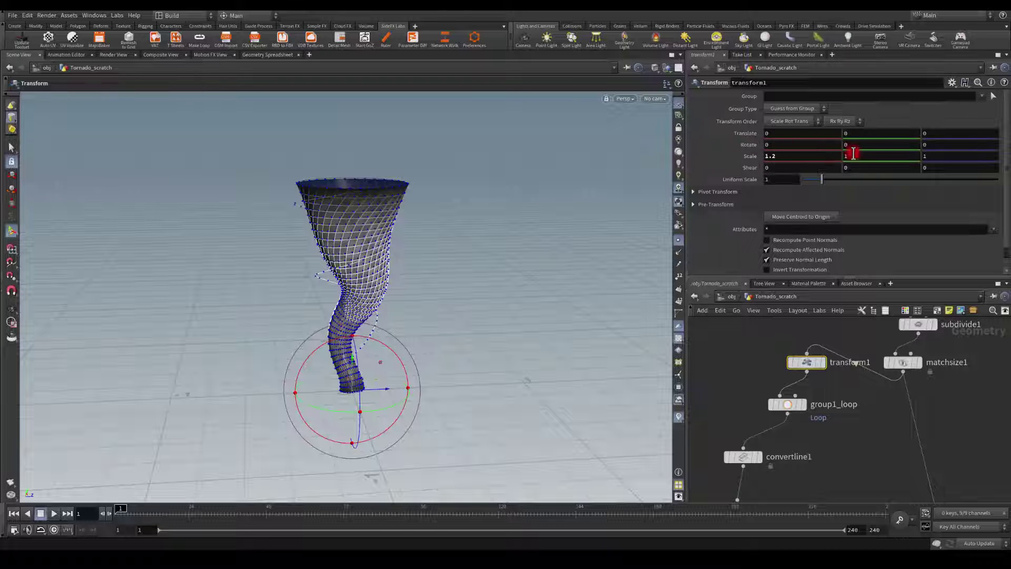
left_click_drag(929, 157, 802, 143)
key("space")
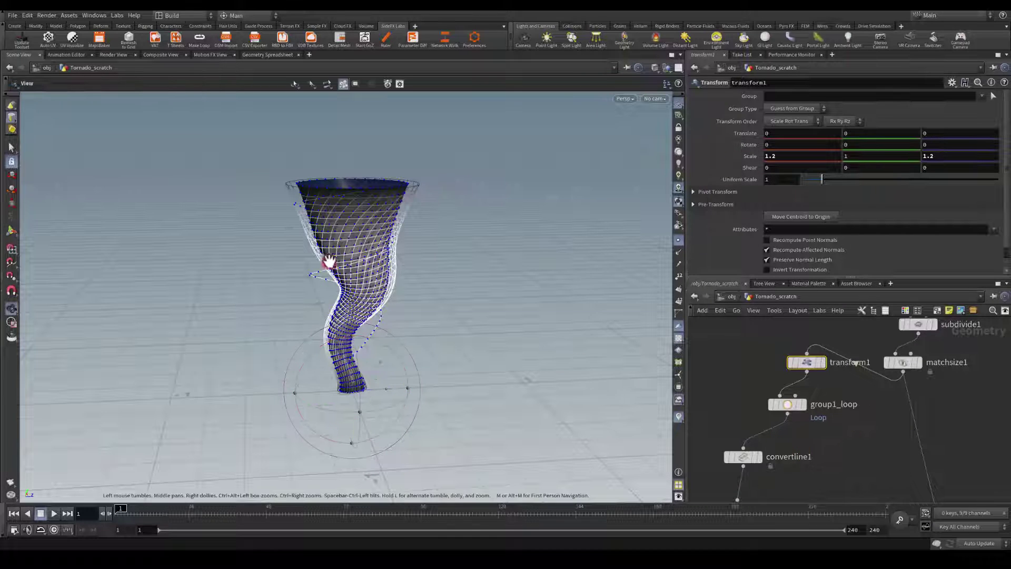
- Display twist1 and inspect the widened spiral against the transformed tornado outline
middle_click_drag(746, 388, 833, 268)
middle_click_drag(785, 400, 758, 329)
left_click(807, 375)
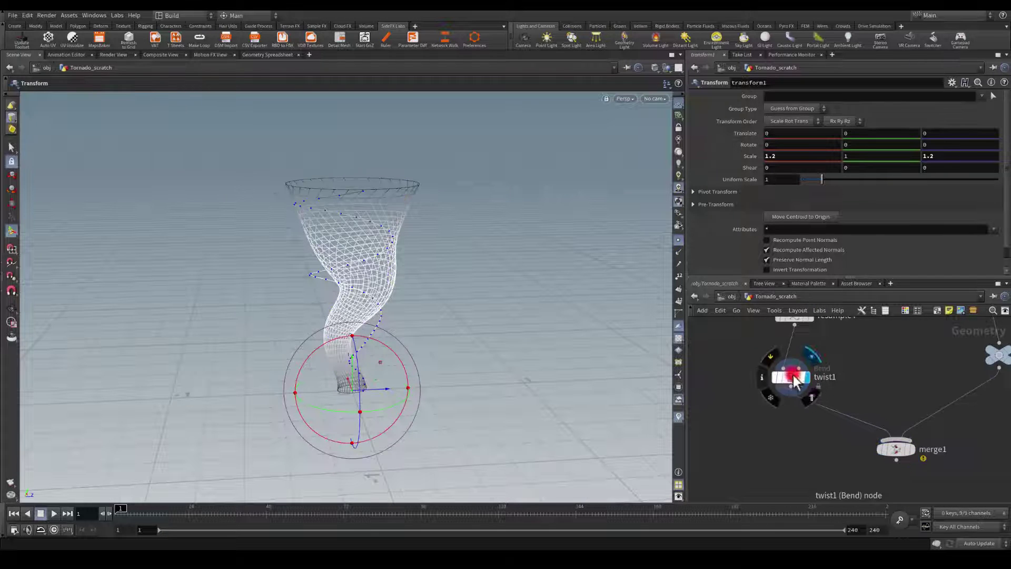
left_click_drag(410, 273, 580, 284)
key("space")
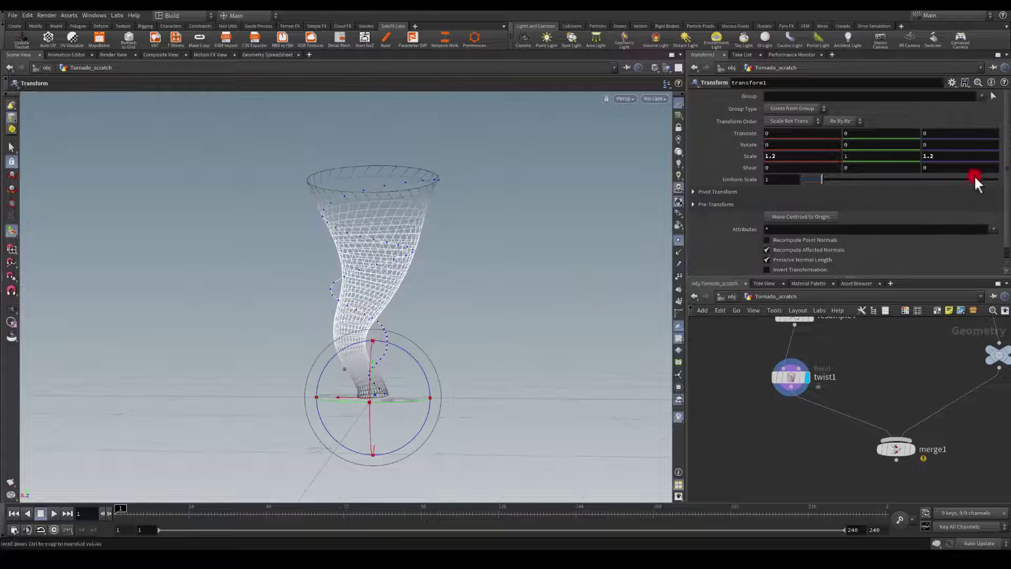
- Set transform1's X and Z scale to 1.5
left_click_drag(792, 156, 643, 150)
type("1.5")
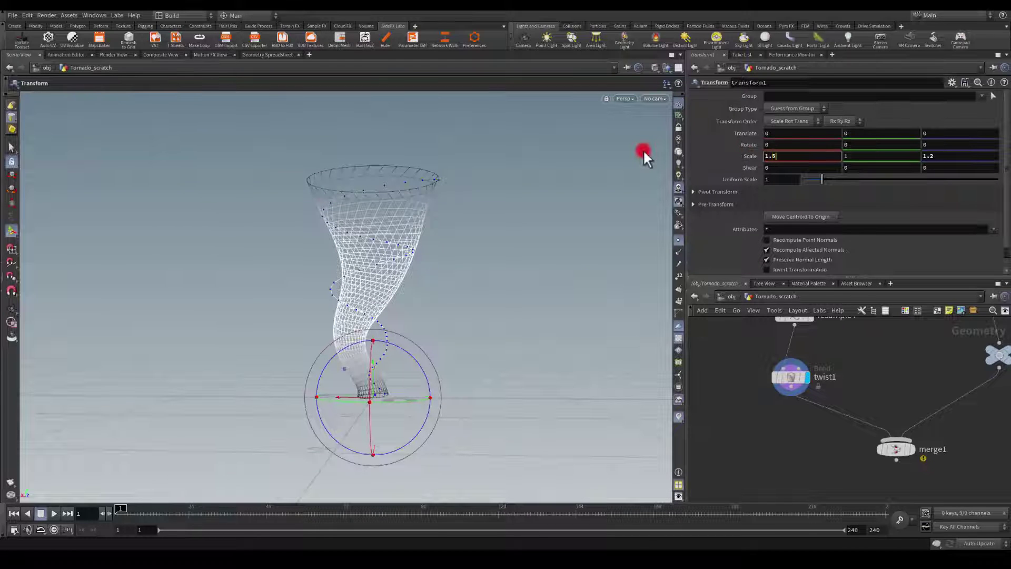
key("Return")
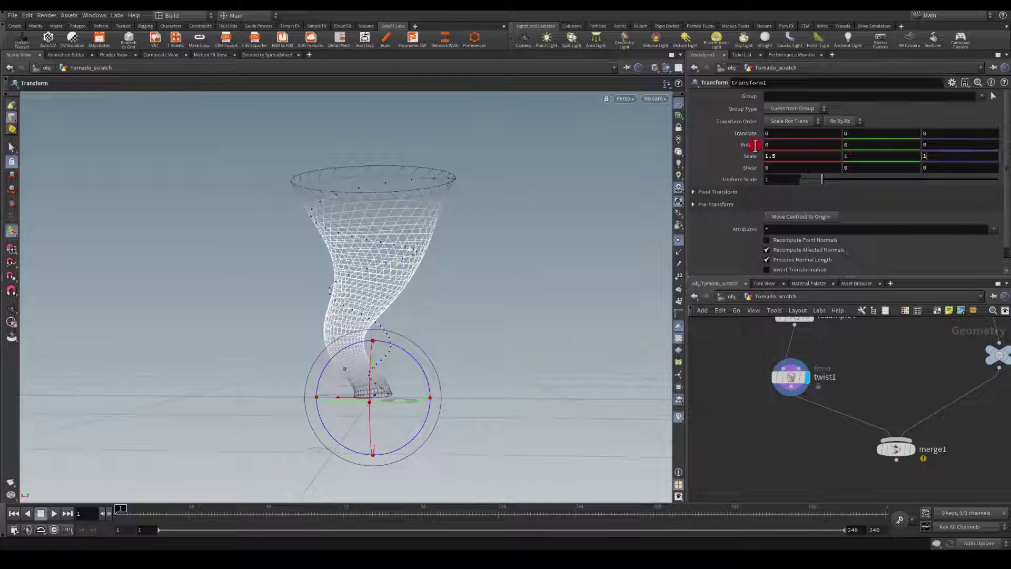
left_click_drag(754, 145, 730, 145)
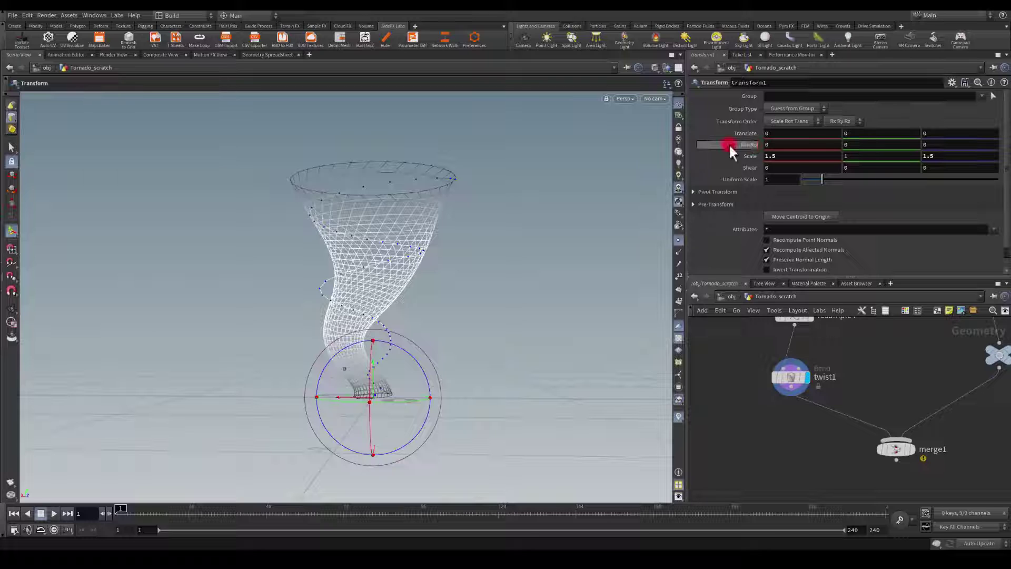
- Display merge1 and examine the spiral around the tornado mesh from several angles
left_click(914, 450)
left_click_drag(368, 342, 389, 263, "alt")
left_click(890, 449)
key("Escape")
left_click_drag(431, 325, 554, 277)
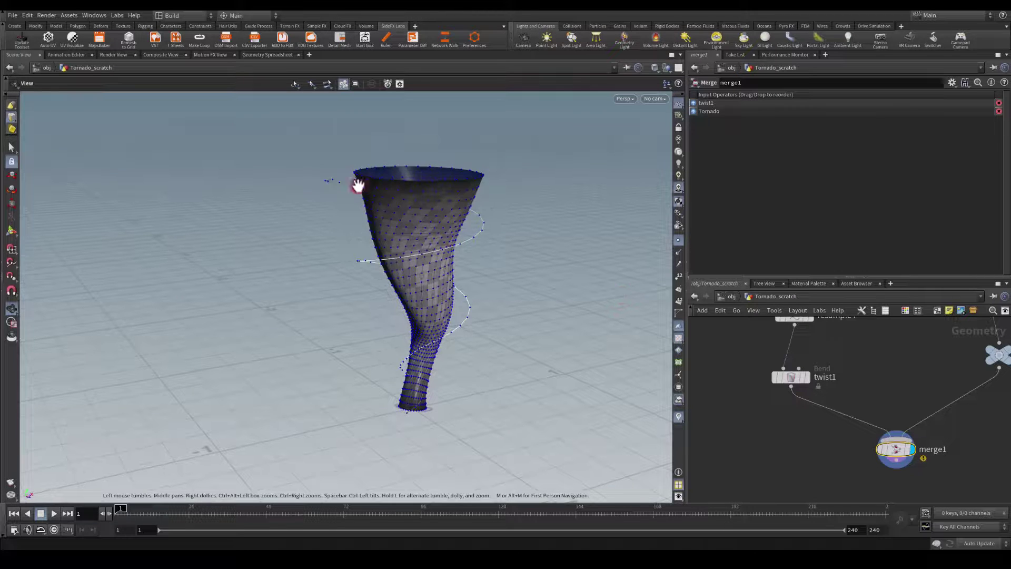
left_click_drag(396, 197, 481, 419)
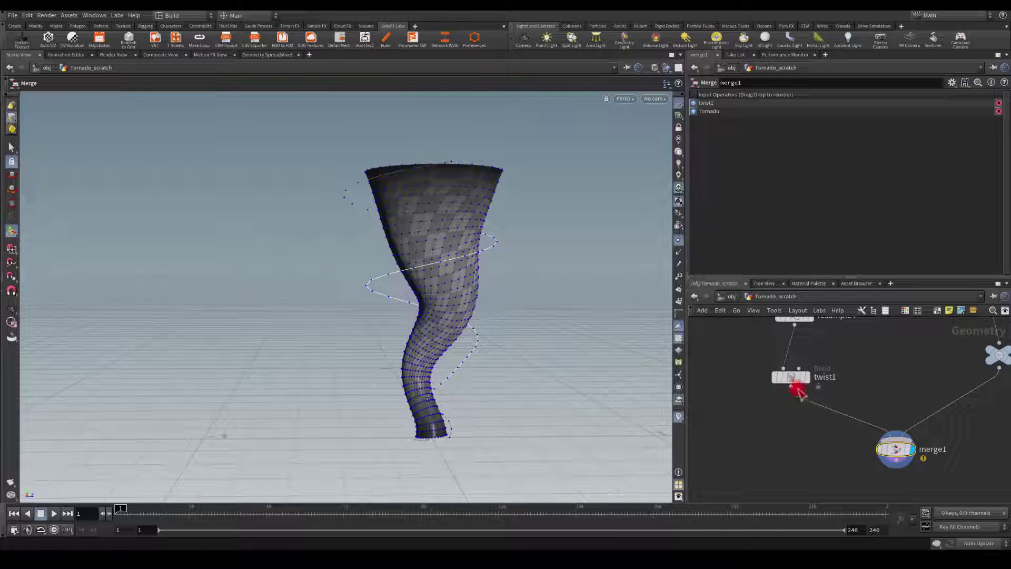
- Set twist1's capture origin to 0.2 in Y
left_click(788, 376)
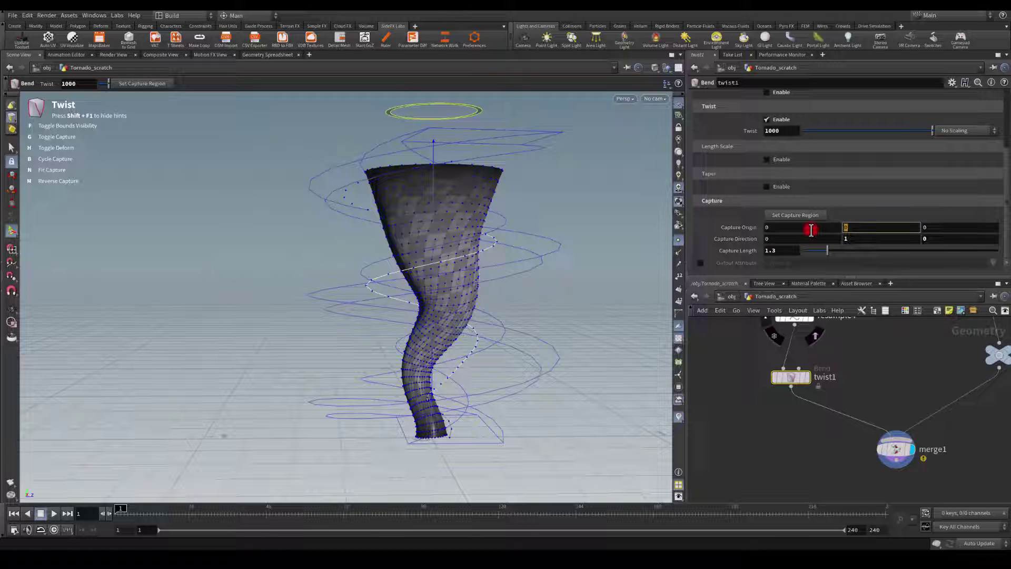
type(".2")
key("Return")
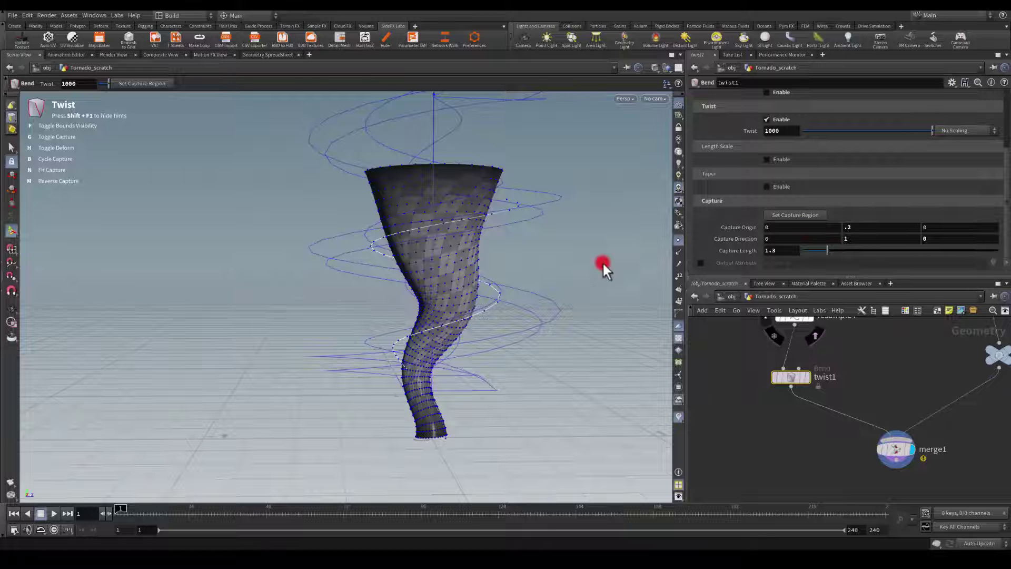
- Try a different Y capture origin for twist1 and undo the change
mouse_move(595, 269)
left_mouse_down("alt")
mouse_move(465, 406)
mouse_move(316, 365)
mouse_move(359, 433)
mouse_move(435, 434)
left_mouse_up("alt")
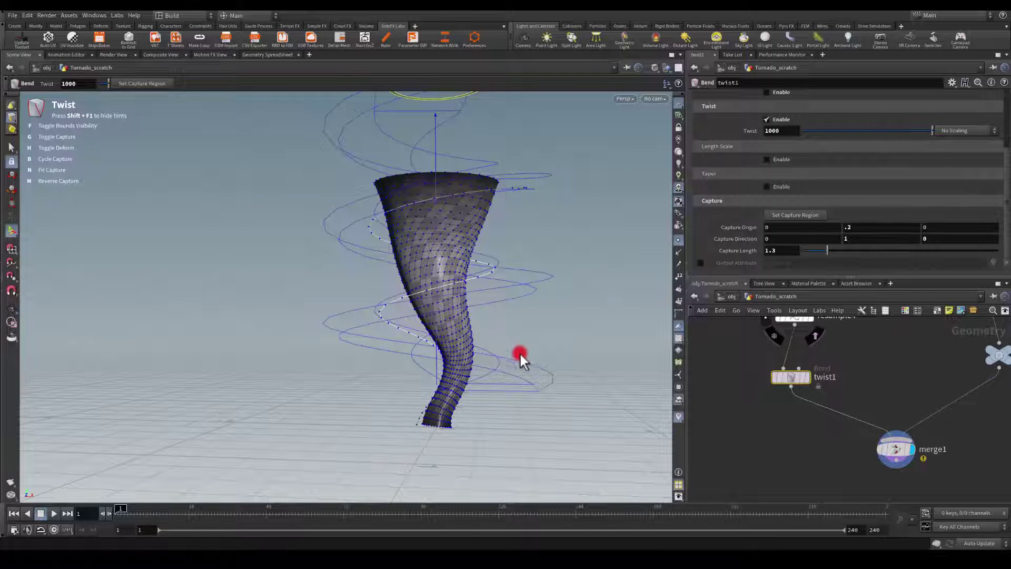
middle_click_drag(848, 230, 675, 304)
left_click_drag(537, 439, 552, 413)
key("Return")
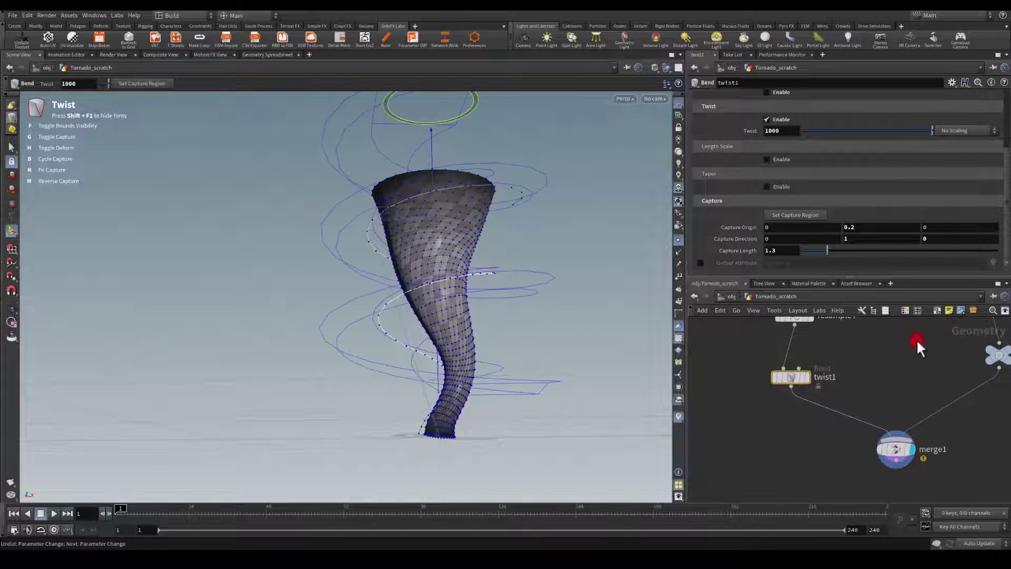
- Review the matchsize1 settings, then reselect merge1 and inspect the spiral around the tornado
middle_click_drag(888, 349, 846, 446)
middle_click_drag(856, 399, 837, 477)
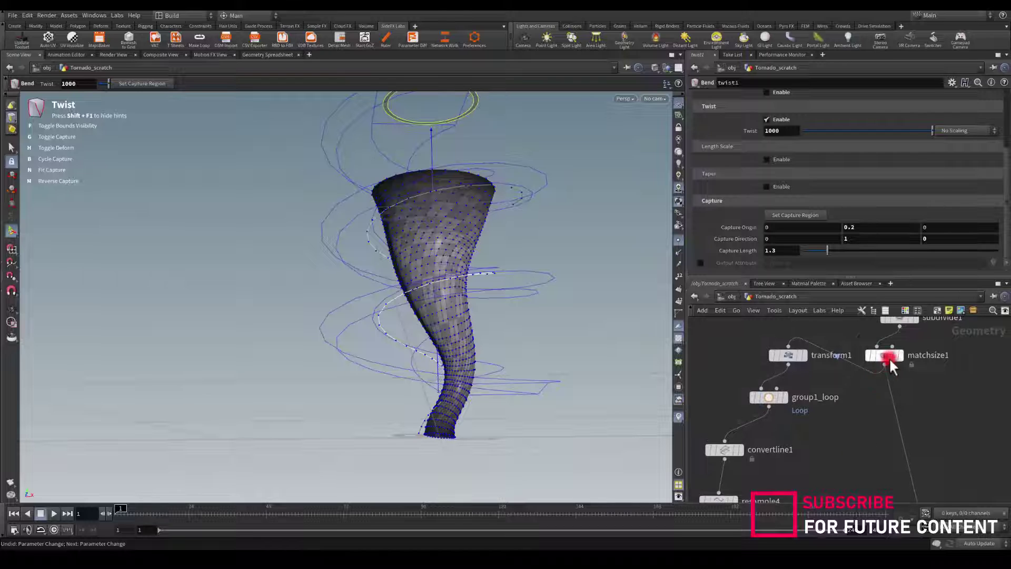
left_click(890, 362)
scroll(829, 450, "down", 5)
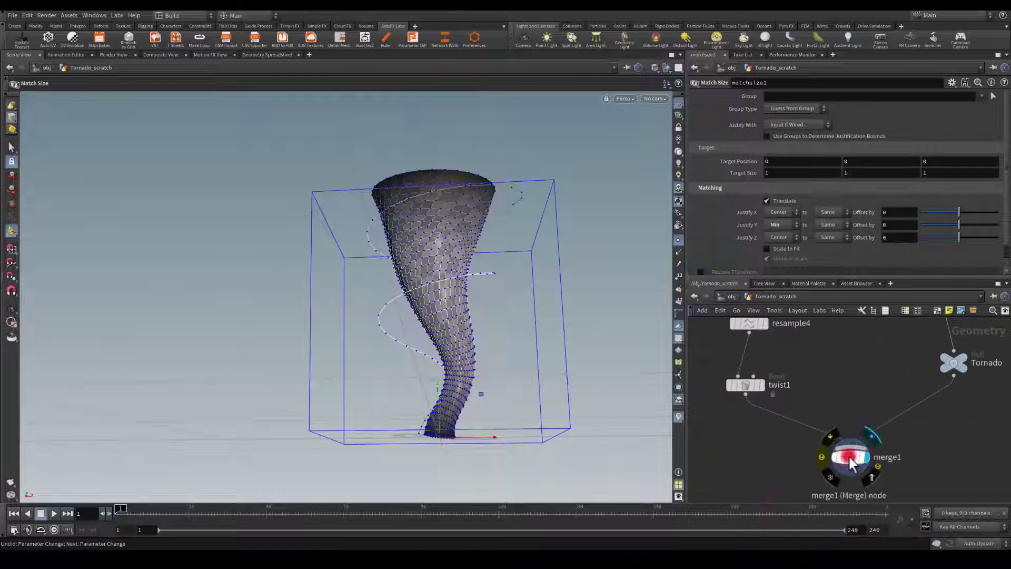
left_click(853, 464)
left_click_drag(361, 406, 239, 407)
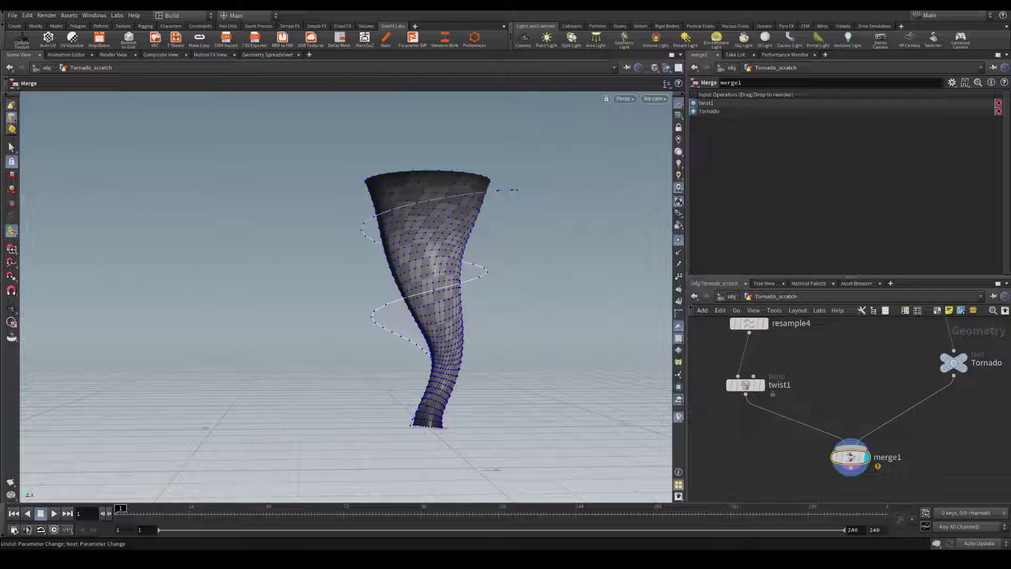
- Add a Sweep node branching from twist1
middle_click_drag(759, 460, 835, 421)
left_click_drag(820, 355, 772, 419)
key("Tab")
type("null")
key("Return")
left_click(772, 420)
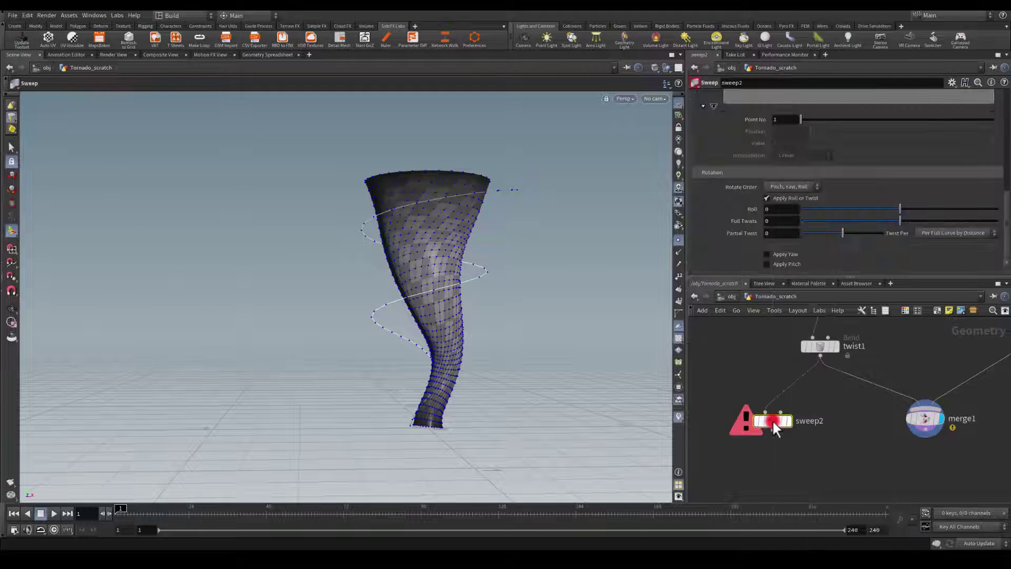
- Display the sweep and set its surface shape to Ribbon
scroll(782, 255, "down", 5)
scroll(791, 184, "up", 8)
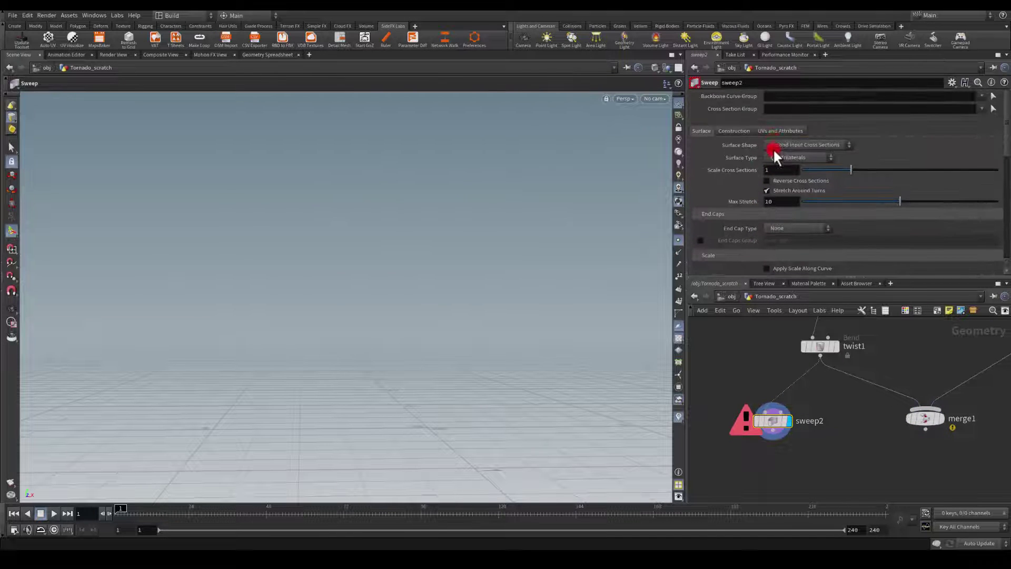
left_click(773, 145)
left_click(779, 177)
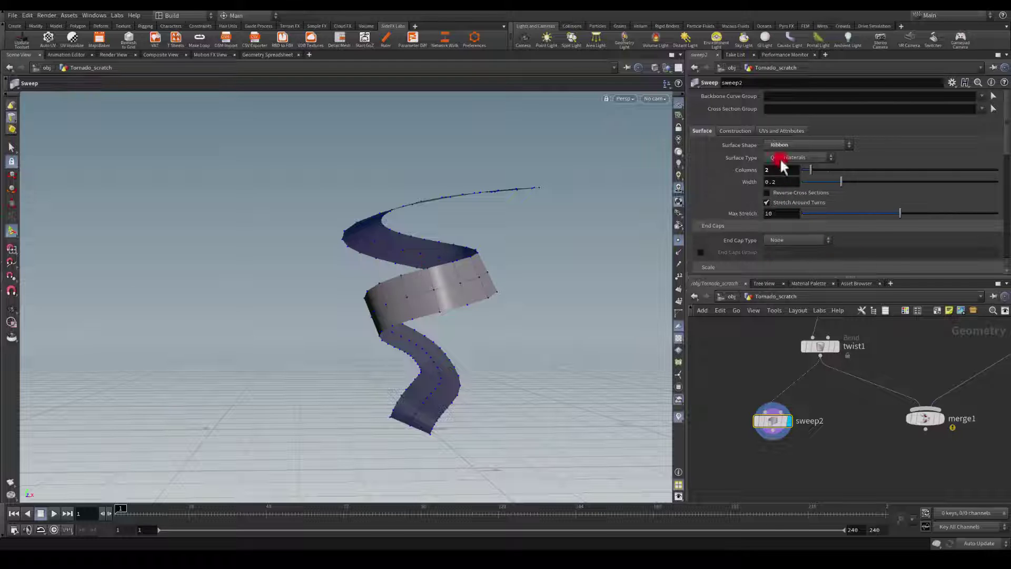
- Enable scale along the curve on sweep2 and lower the scale ramp's first point to value 0
scroll(774, 165, "down", 4)
left_click(766, 168)
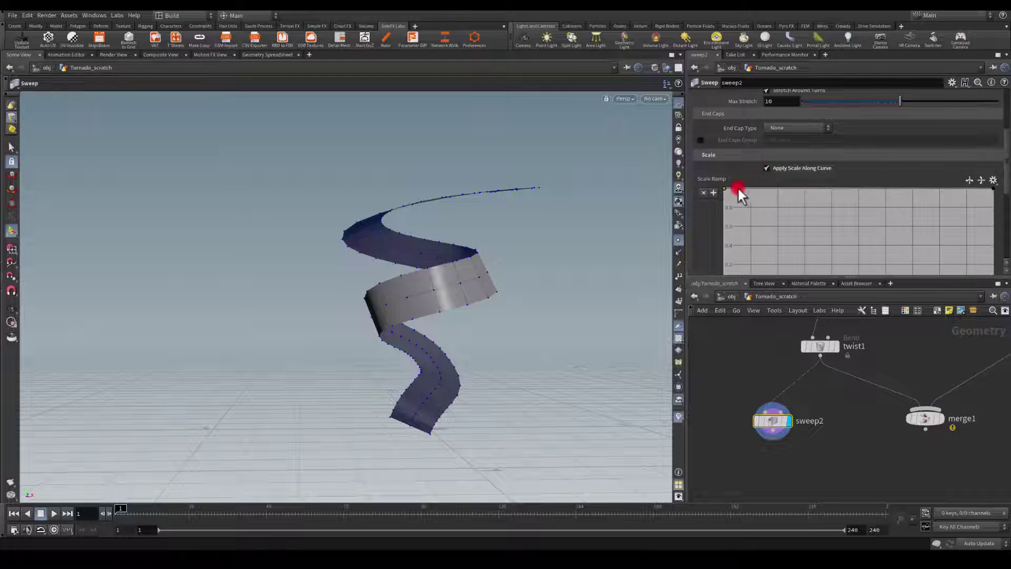
left_click_drag(725, 193, 699, 264)
scroll(700, 258, "down", 2)
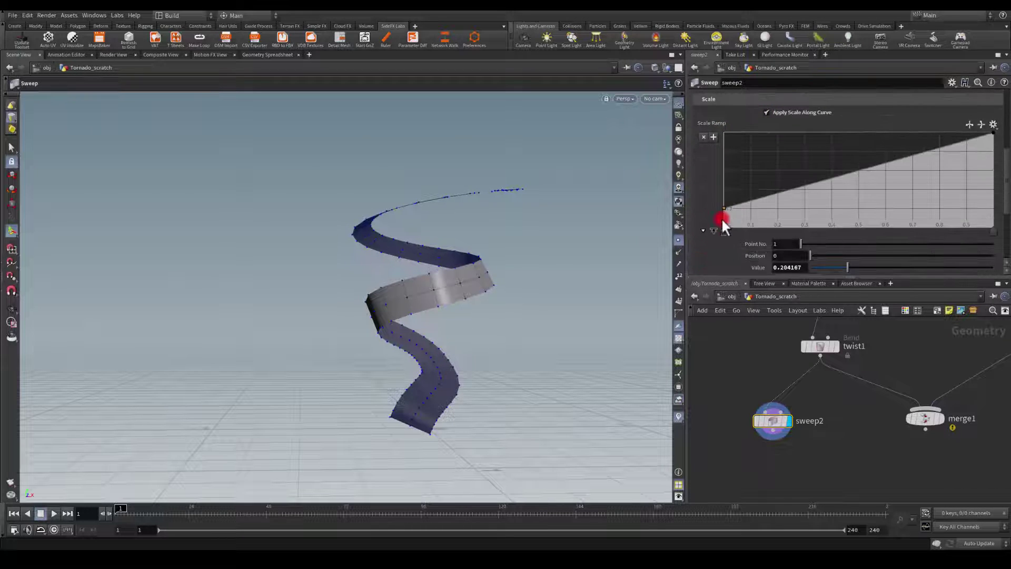
left_click_drag(725, 209, 712, 224)
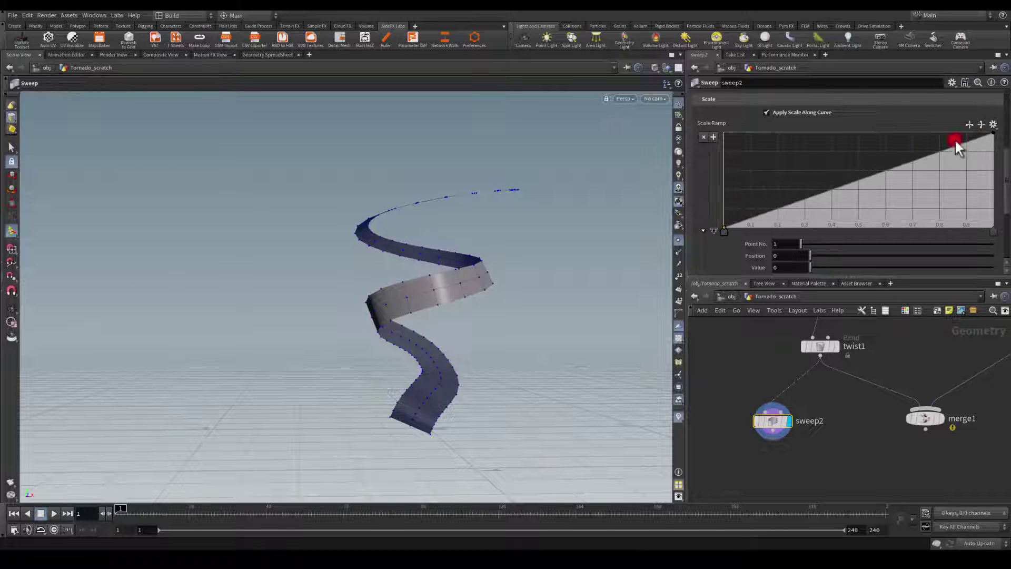
- Move the scale ramp's full-value point to about position 0.5 and add a third point at position 1 with value 0
left_click_drag(993, 135, 860, 132)
left_click_drag(954, 138, 1000, 244)
key("ctrl+z")
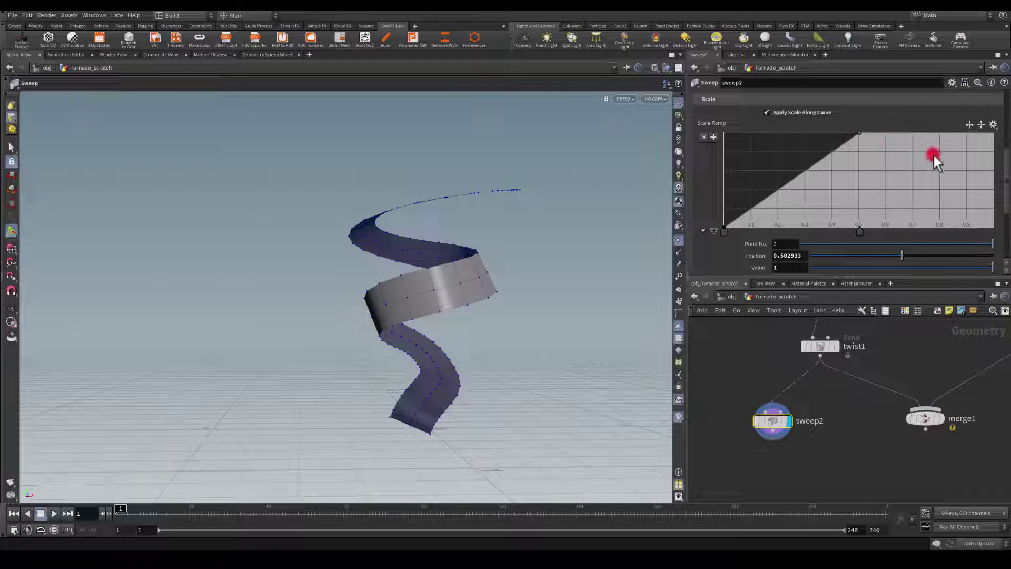
left_click(920, 140)
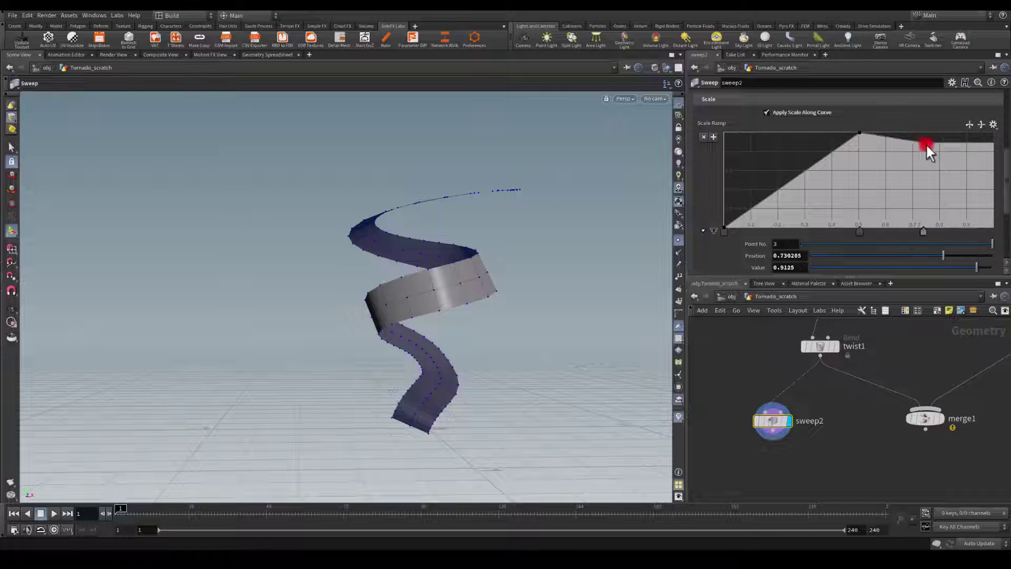
left_click_drag(931, 149, 999, 240)
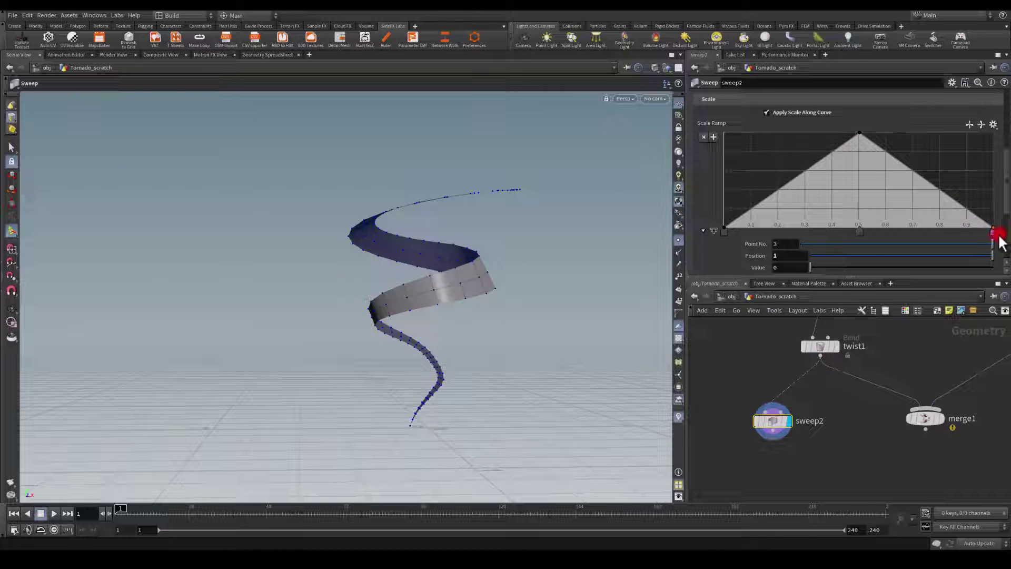
- Give all three scale ramp points a smooth curve interpolation, using Bezier for the last point
left_click(861, 230)
scroll(797, 235, "down", 2)
left_click(789, 227)
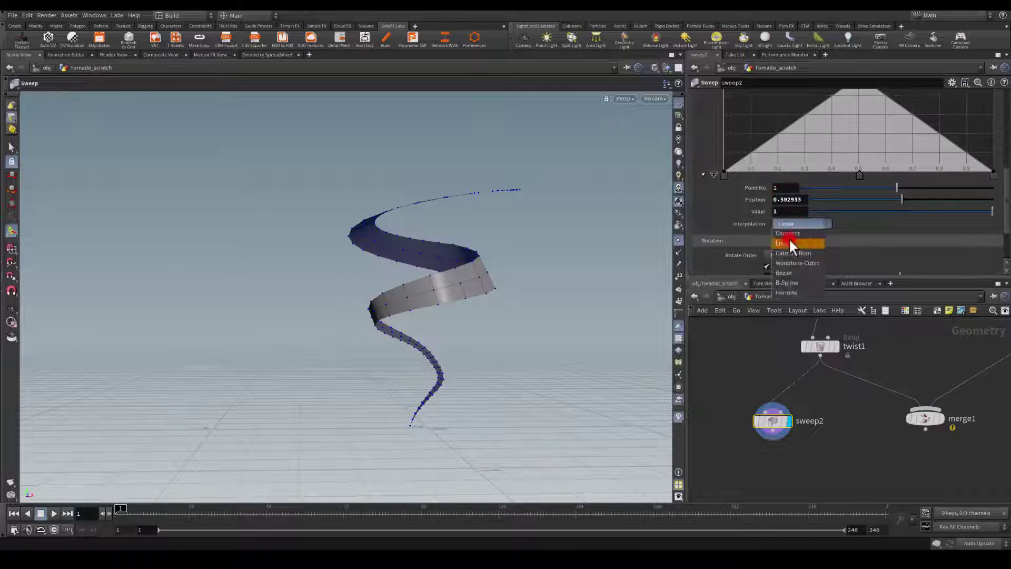
left_click(786, 282)
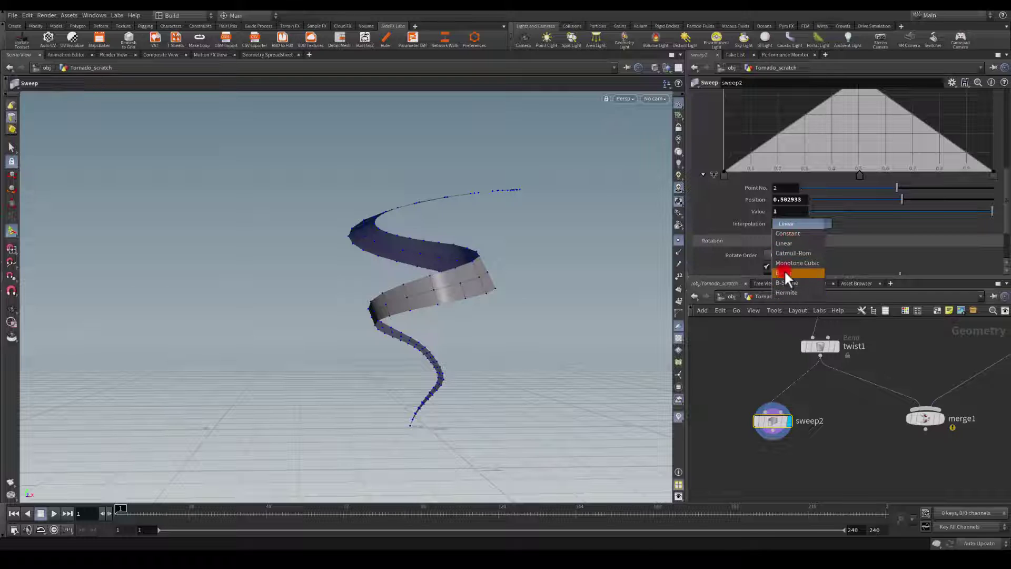
left_click(724, 175)
left_click(777, 224)
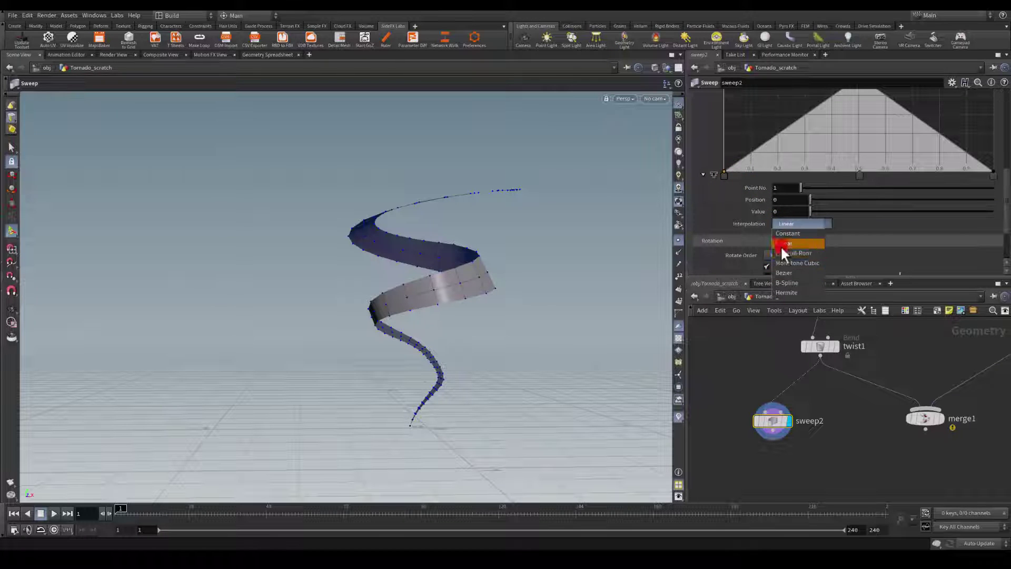
left_click(782, 283)
left_click(991, 175)
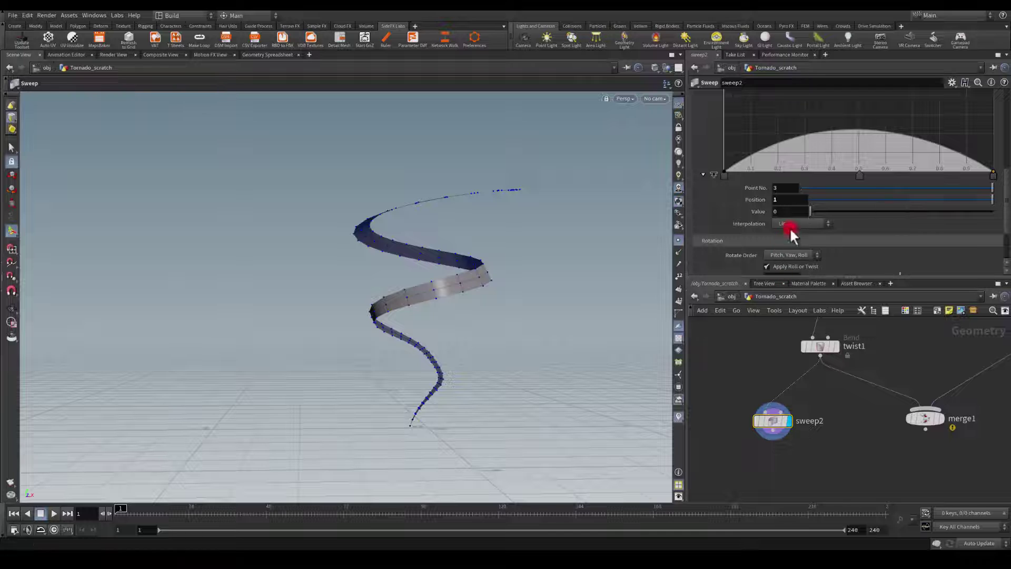
left_click(790, 225)
left_click(782, 272)
- Insert sweep2 between twist1 and merge1, then display merge1 to show the ribbon with the tornado
left_click_drag(255, 278, 445, 293)
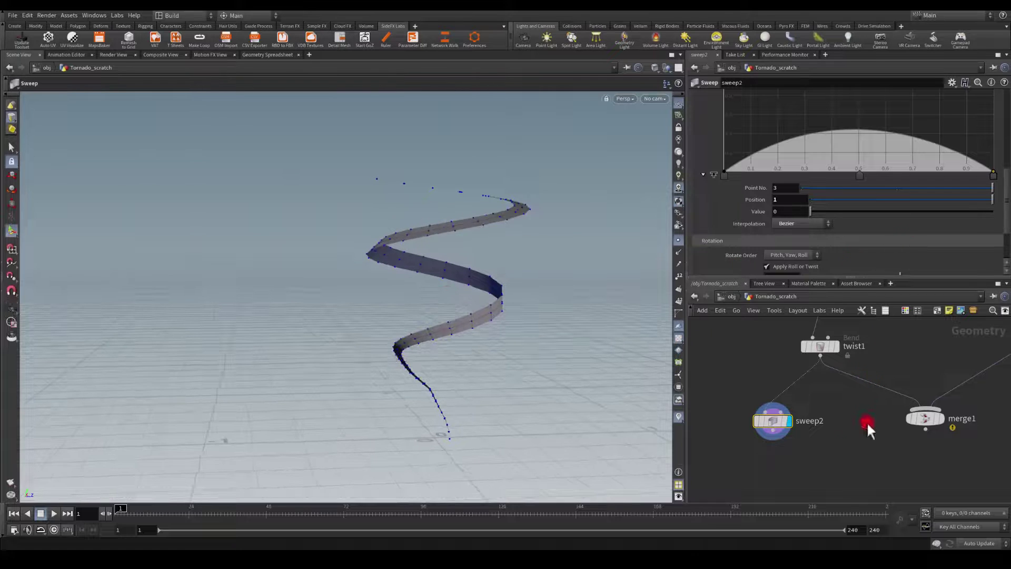
mouse_move(769, 421)
left_mouse_down()
mouse_move(799, 396)
mouse_move(921, 416)
mouse_move(887, 392)
mouse_move(862, 394)
left_mouse_up()
key("y")
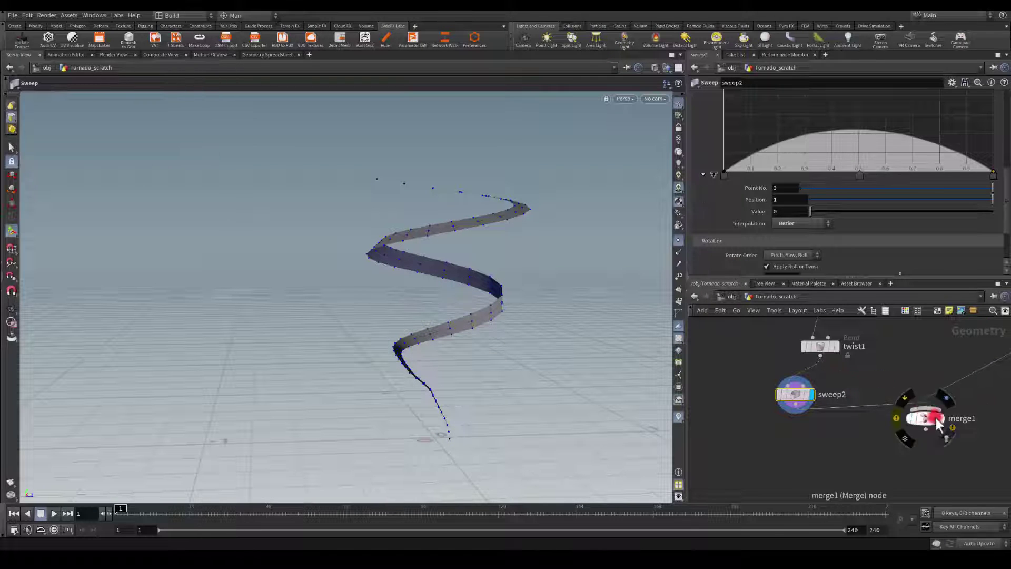
left_click(942, 420)
left_click(924, 416)
key("Escape")
left_click_drag(554, 337, 392, 235)
key("Return")
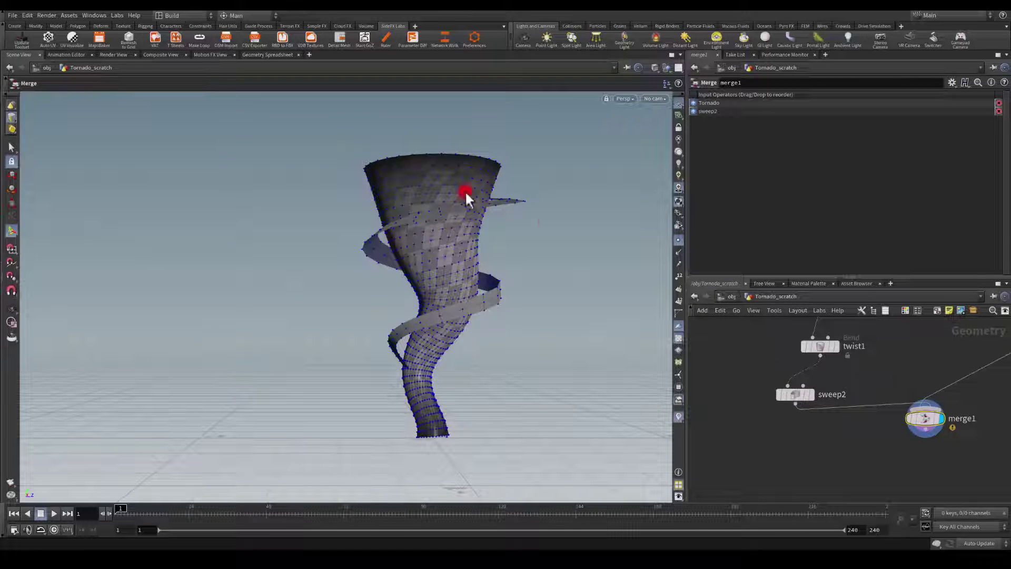
- Set sweep2's Roll to about -138.4 to tilt the ribbon around the tornado
left_click(795, 394)
scroll(792, 220, "down", 3)
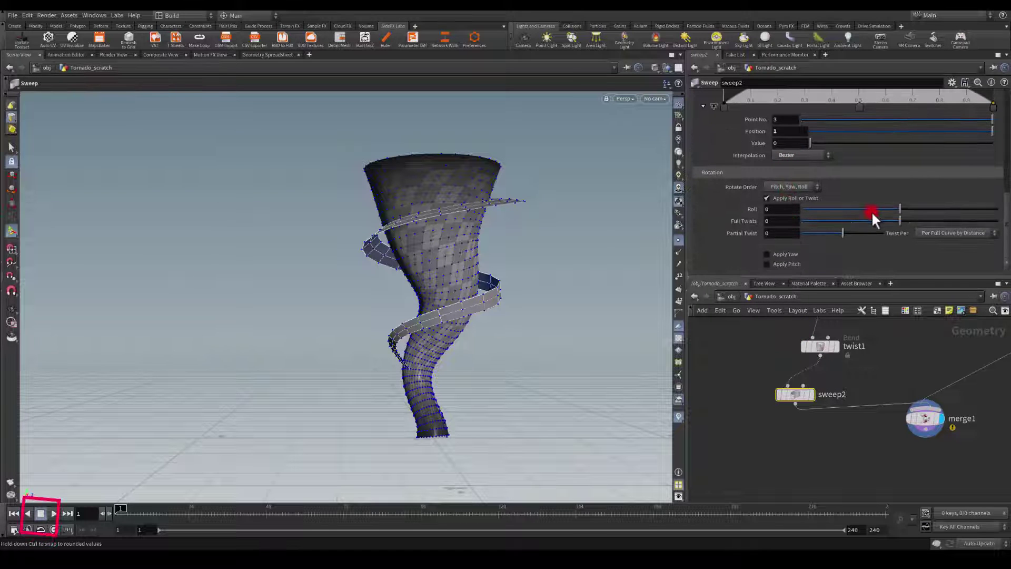
left_click_drag(877, 211, 842, 217)
left_click_drag(528, 329, 447, 363, "alt")
key("Return")
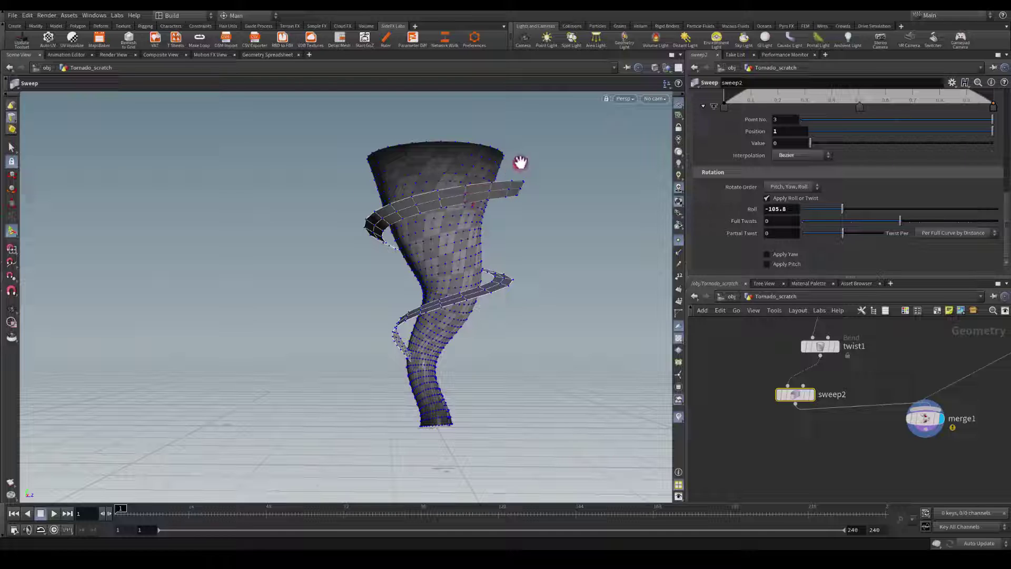
left_click_drag(550, 162, 587, 264)
mouse_move(839, 218)
left_mouse_down()
mouse_move(839, 208)
mouse_move(826, 212)
left_mouse_up()
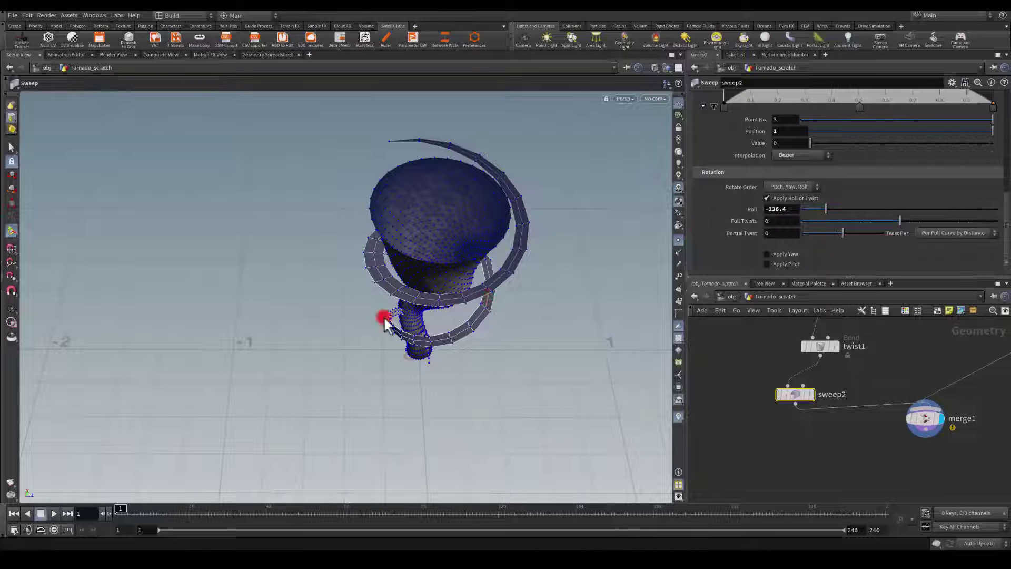
left_click(574, 273)
- Try a larger ribbon width on sweep2 and undo the change
scroll(814, 201, "up", 10)
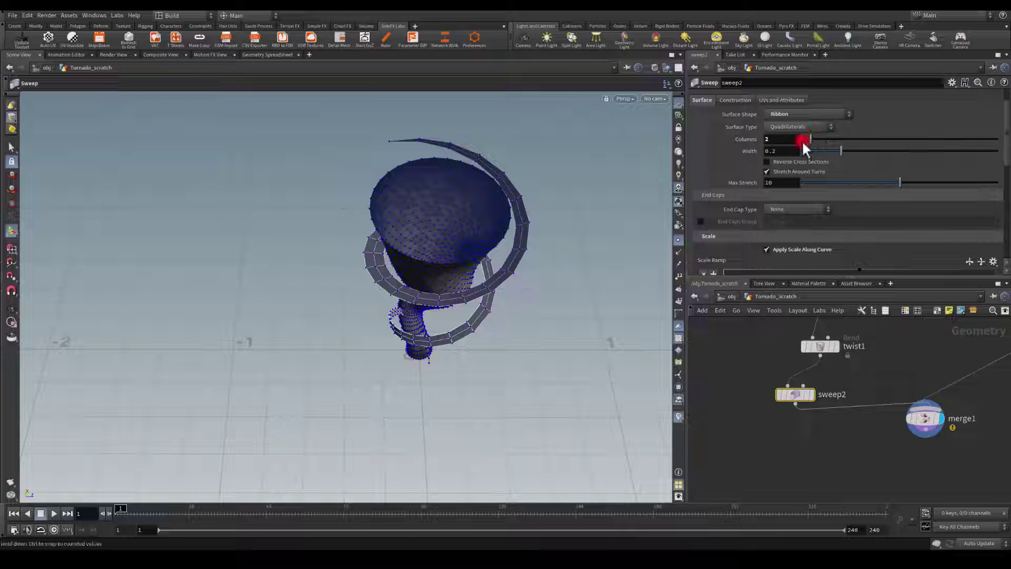
left_click_drag(843, 150, 856, 167)
key("ctrl+z")
- Examine the tilted ribbon around the tornado from the side, from below and along its full height
key("Escape")
left_click_drag(447, 354, 451, 281)
key("Return")
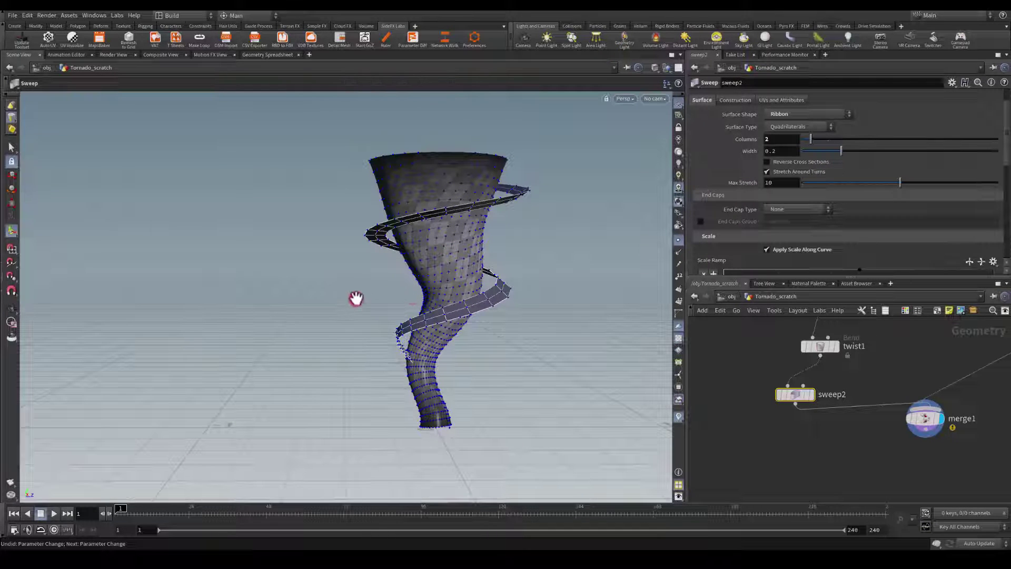
key("Escape")
middle_click_drag(542, 338, 515, 226)
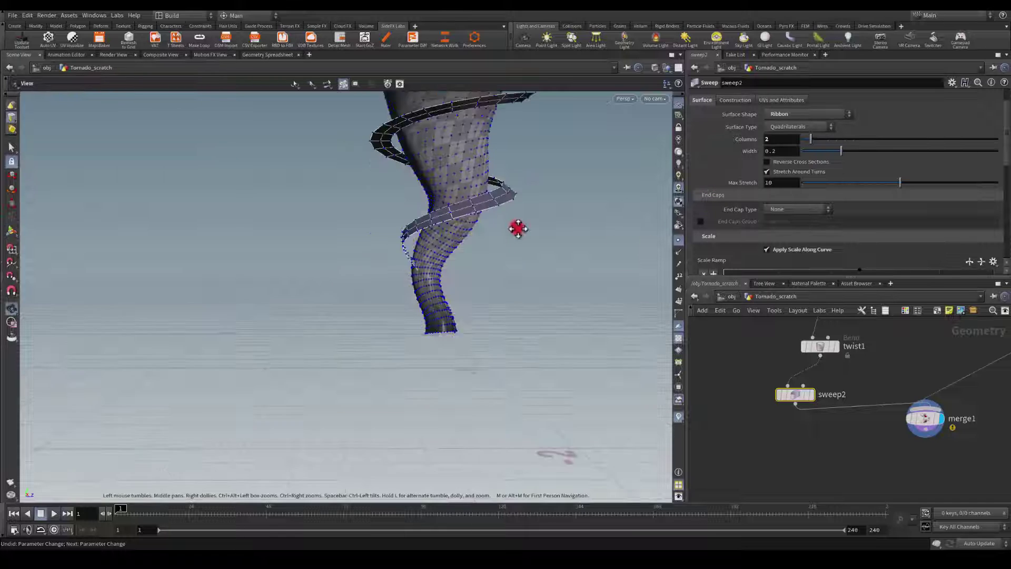
left_click_drag(431, 270, 537, 402)
key("Return")
middle_click_drag(761, 439, 811, 473)
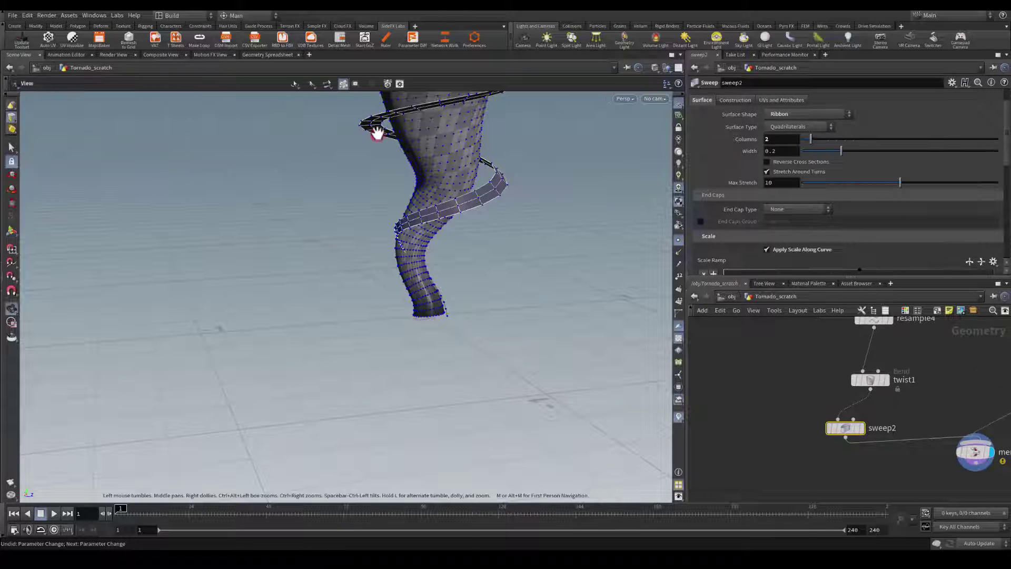
middle_click_drag(365, 153, 337, 248, "alt")
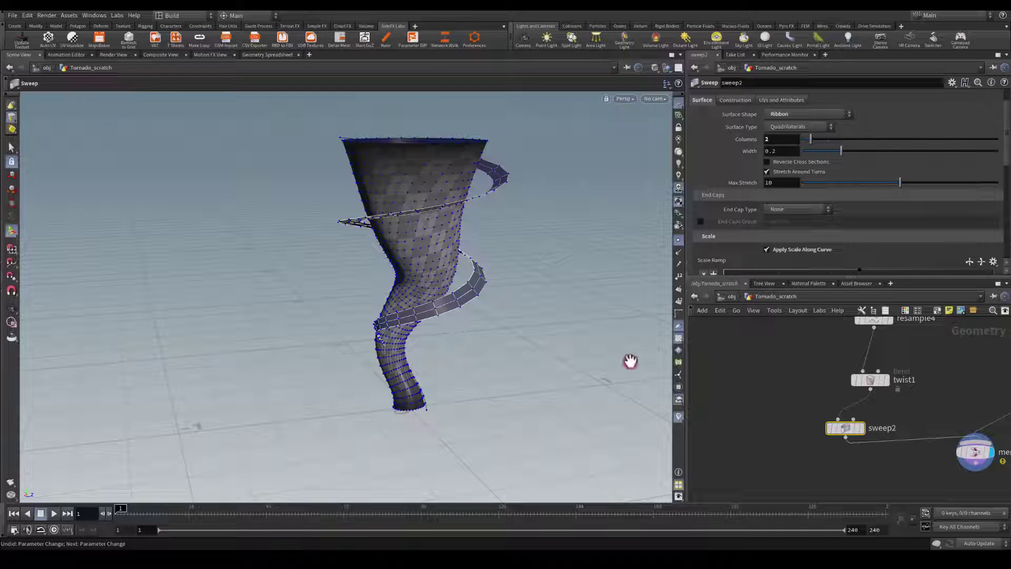
- Add a Group Create node branching from sweep2 and display it
middle_click_drag(795, 452, 791, 368)
left_click_drag(820, 358, 800, 416)
key("Tab")
type("group")
key("Return")
left_click(814, 419)
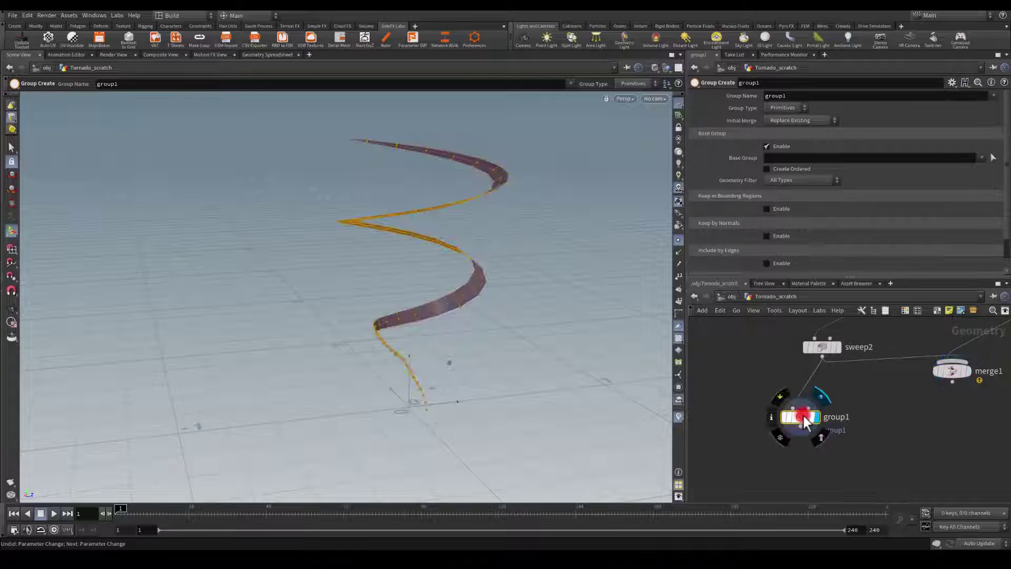
- Set group1 to the Edges type, disable its base group, and include only unshared edges
left_click(768, 143)
left_click(774, 106)
left_click(774, 137)
left_click(768, 229)
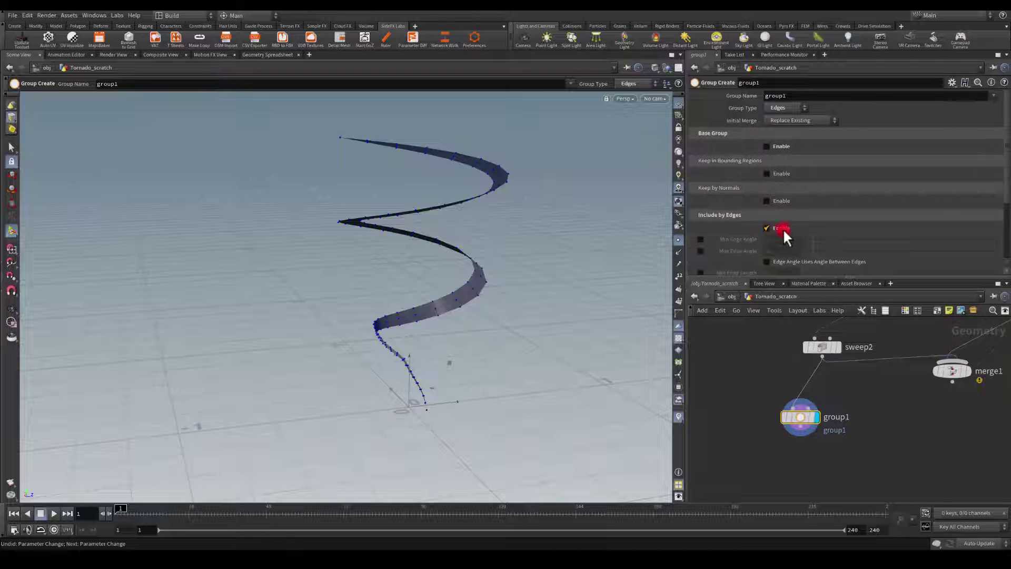
scroll(784, 228, "down", 3)
left_click(779, 231)
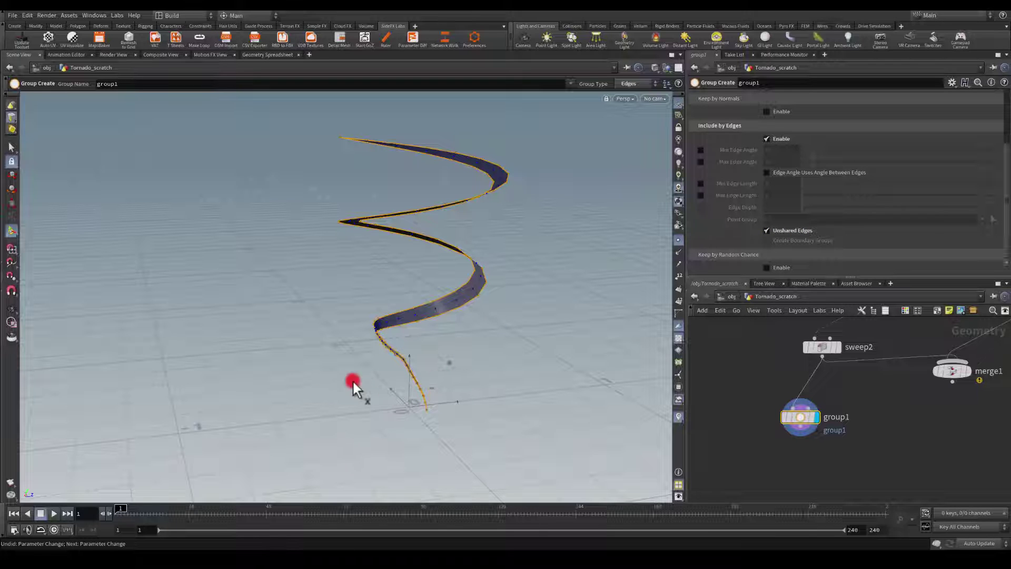
- Name the edge group Outside_Edge
key("Escape")
left_click_drag(388, 380, 374, 358)
left_click(800, 426)
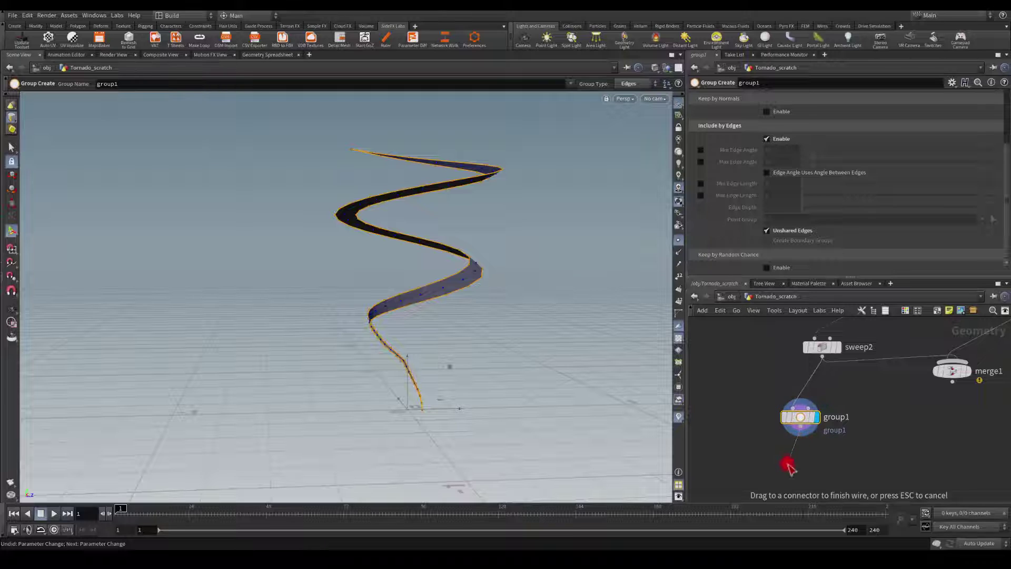
scroll(715, 110, "up", 4)
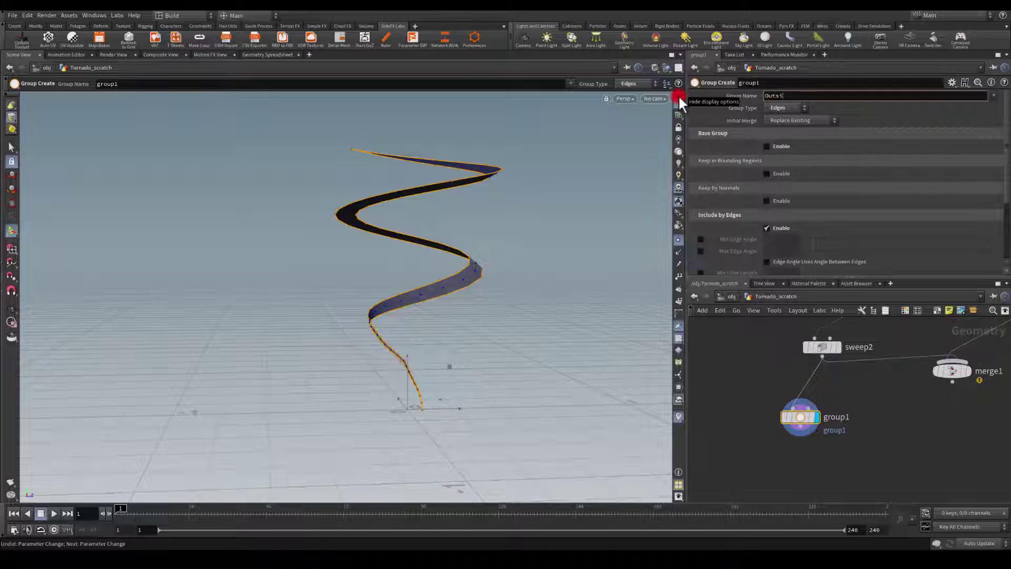
type("e Edg")
key("Return")
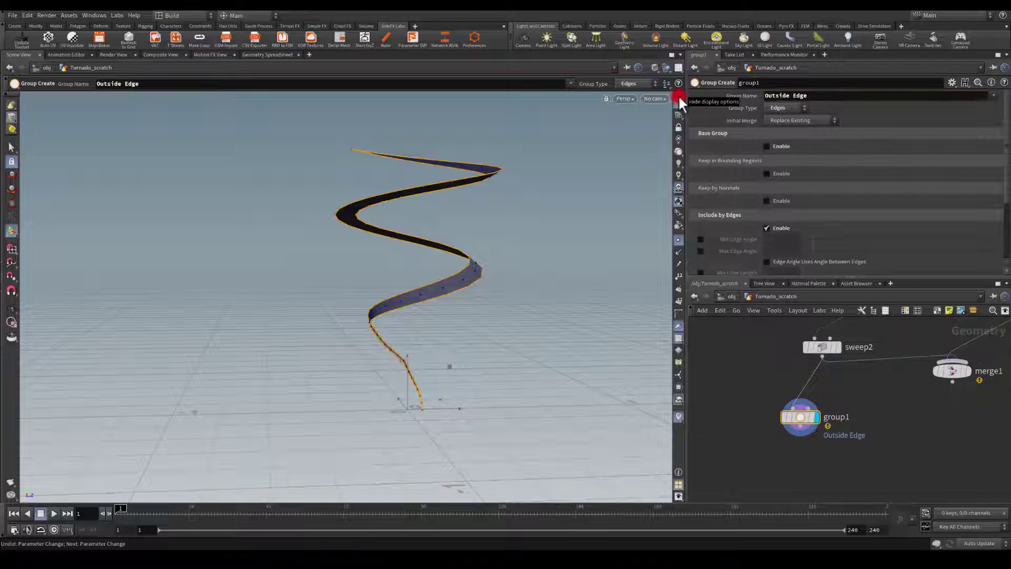
left_click_drag(800, 426, 795, 466)
key("Escape")
left_click(793, 96)
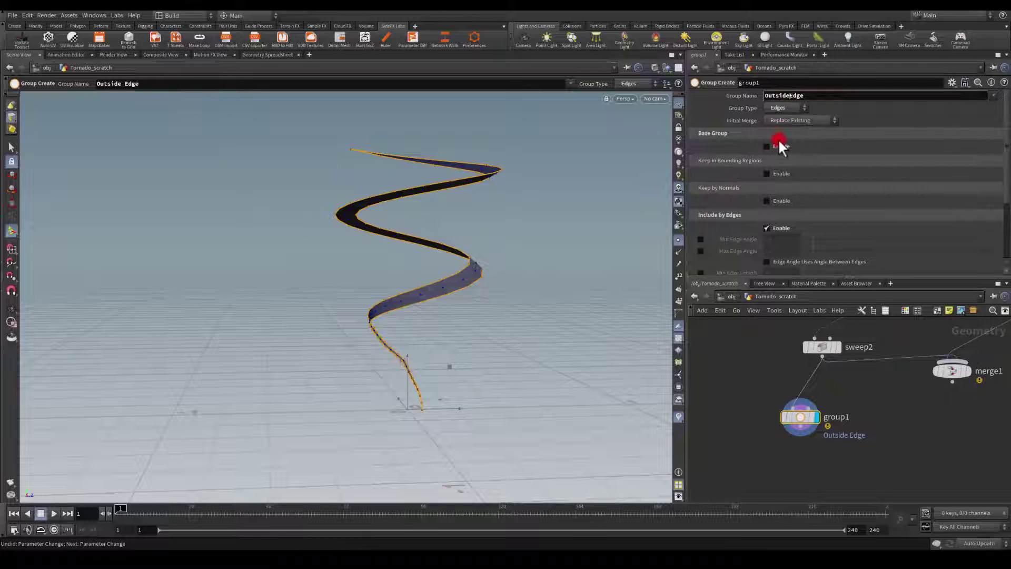
type("_")
key("Return")
- Add a Color node after group1 and display it
left_click_drag(800, 437, 794, 461)
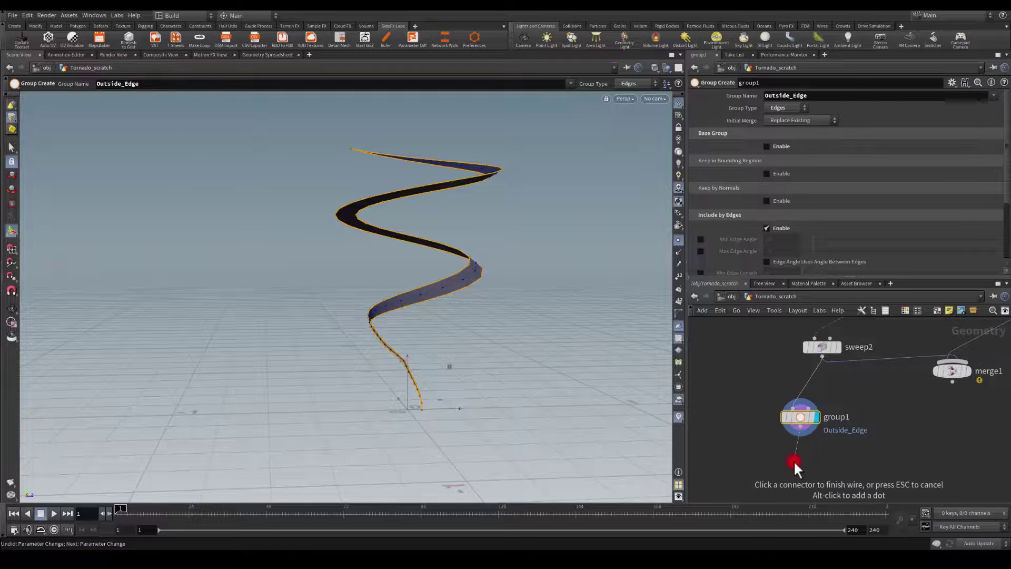
left_click(794, 460)
type("color")
key("Return")
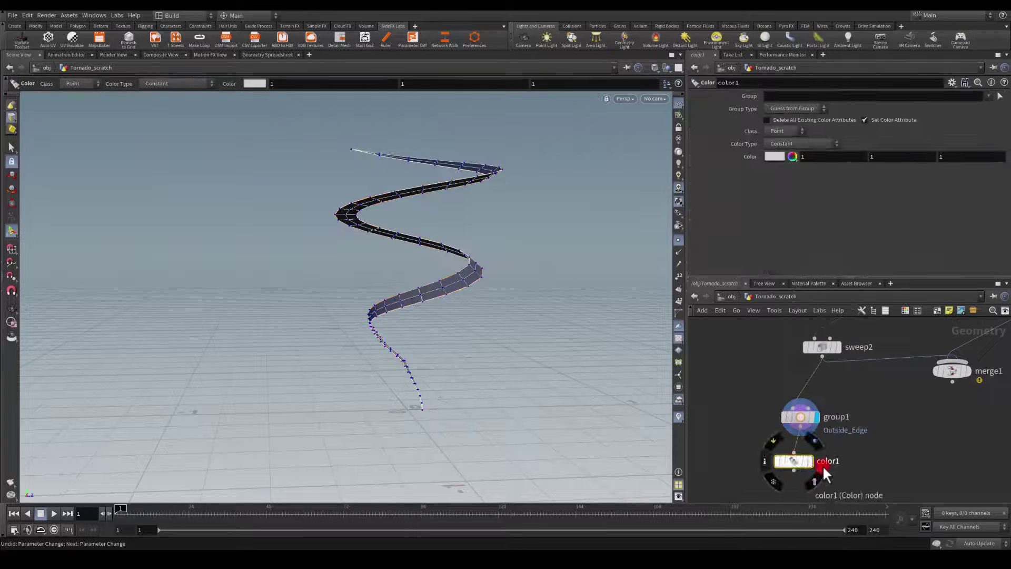
left_click(809, 461)
- Set color1's constant colour to black (0, 0, 0)
left_click(777, 156)
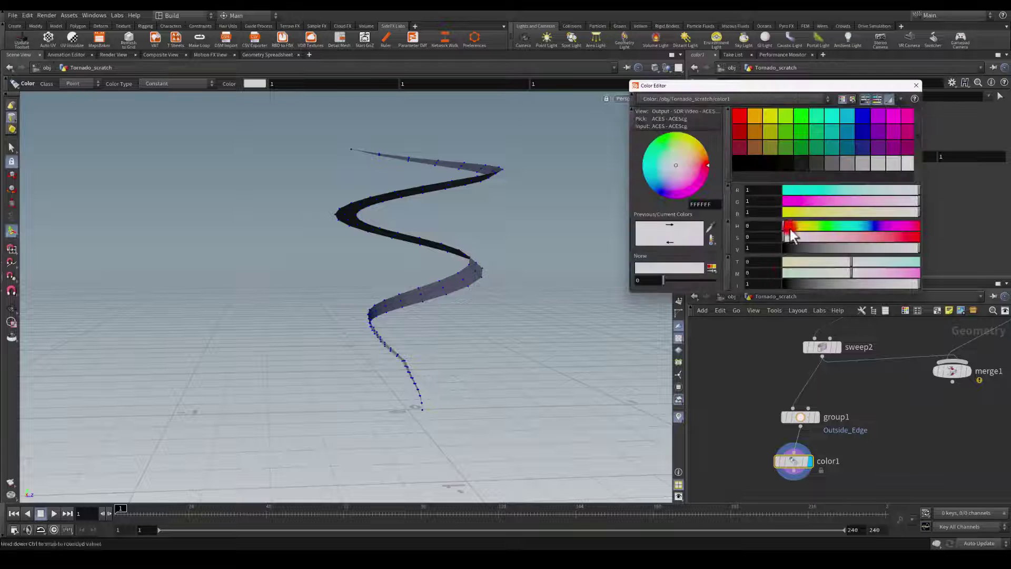
left_click_drag(795, 284, 778, 286)
left_click(916, 86)
key("Escape")
left_click_drag(286, 196, 296, 273)
key("Return")
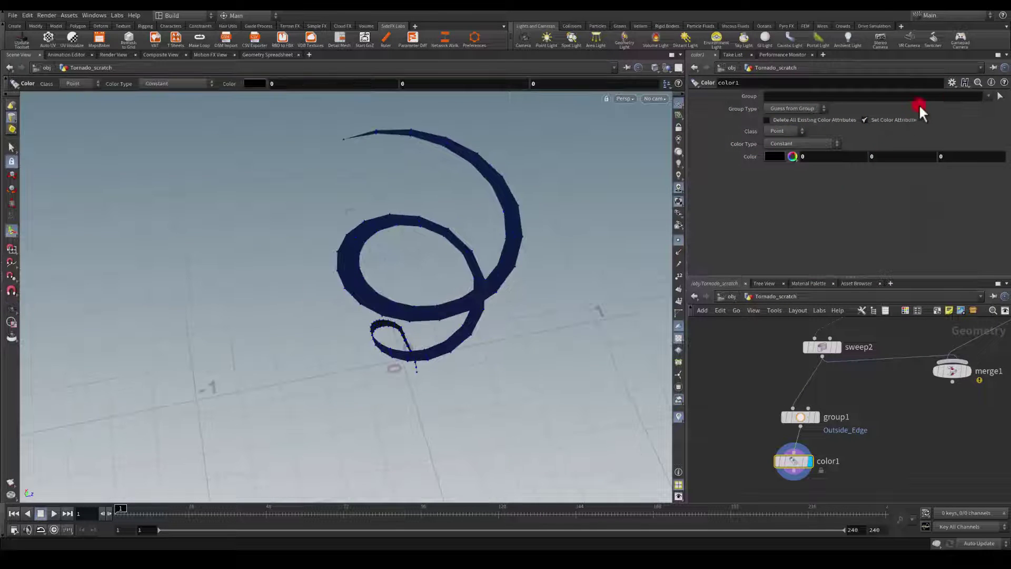
- Restrict color1 to the Outside_Edge group and inspect the ribbon's coloured borders
left_click(986, 97)
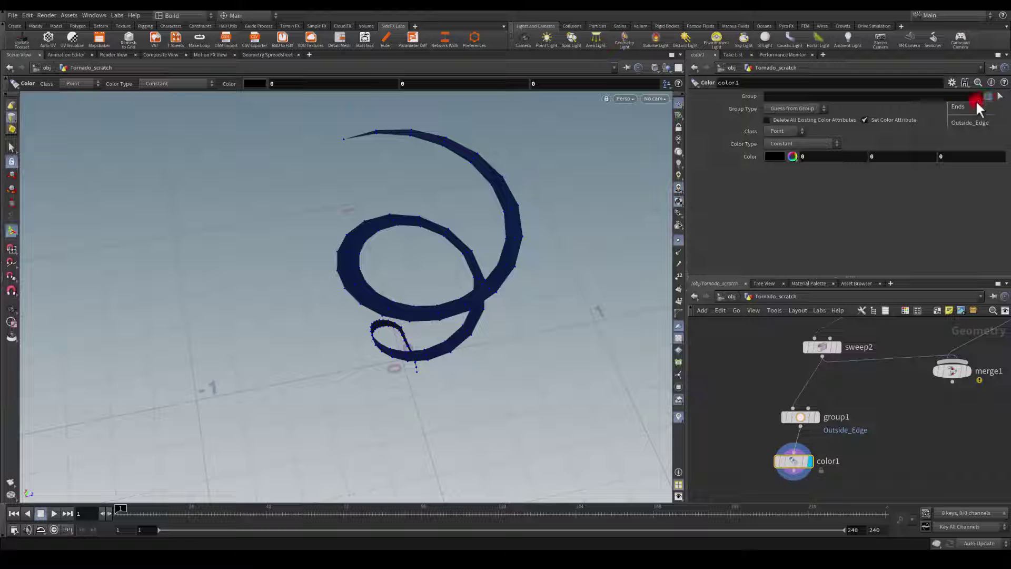
left_click(962, 123)
key("Escape")
left_click_drag(467, 248, 360, 216)
key("Return")
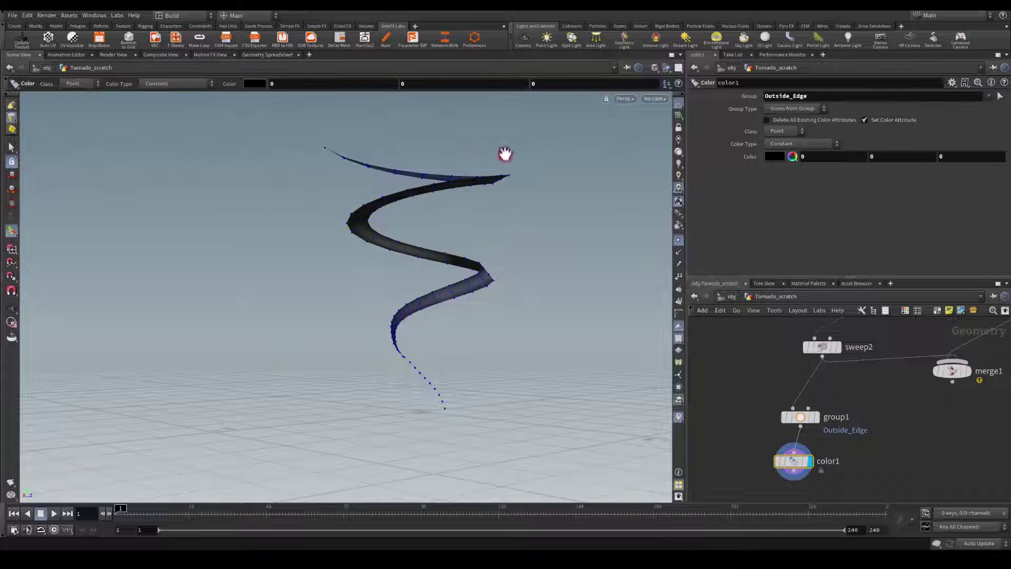
left_click_drag(381, 157, 353, 264)
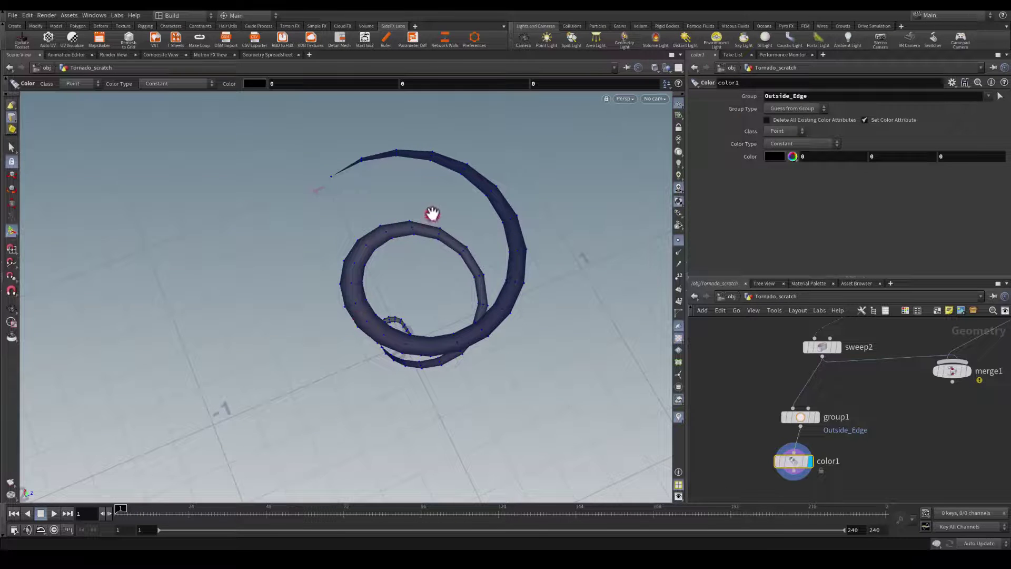
- Enable Compute UVs and Normalize Computed Vs on the sweep2 node
left_click_drag(422, 213, 663, 384)
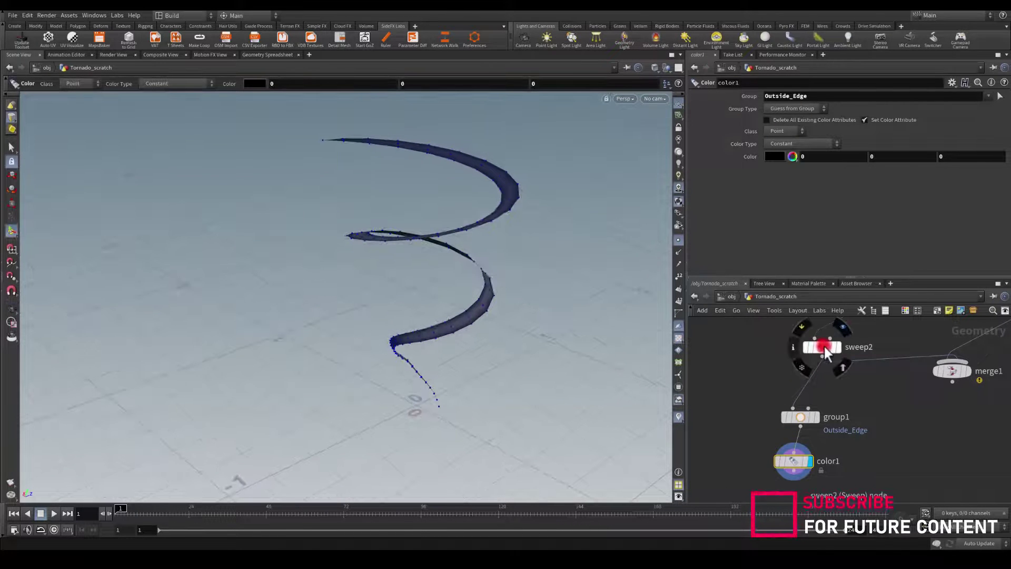
left_click(824, 345)
left_click(774, 100)
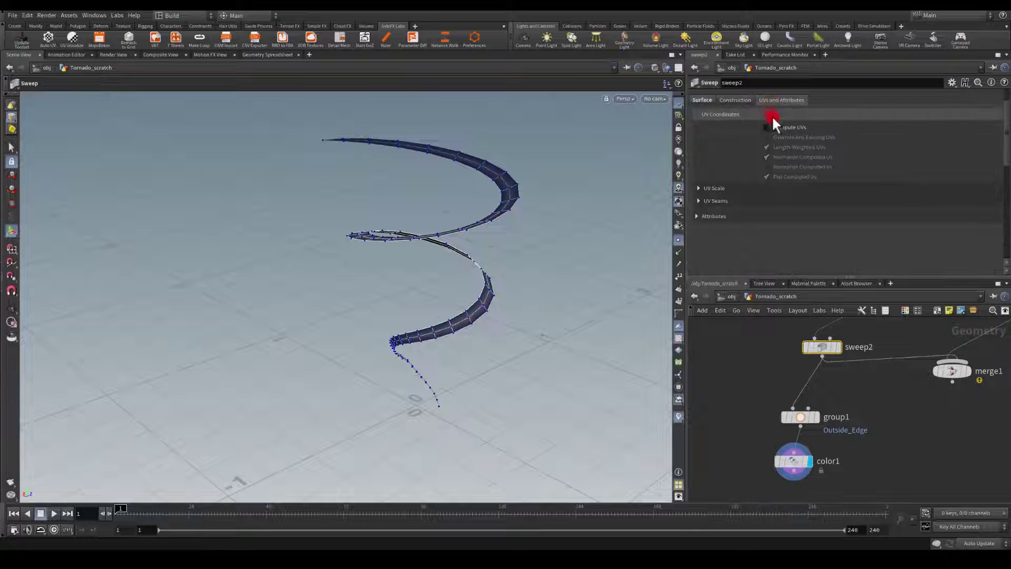
left_click(769, 126)
left_click(766, 165)
- Switch the viewport to the UV view and display sweep2 to check the ribbon's UV layout
left_click(627, 100)
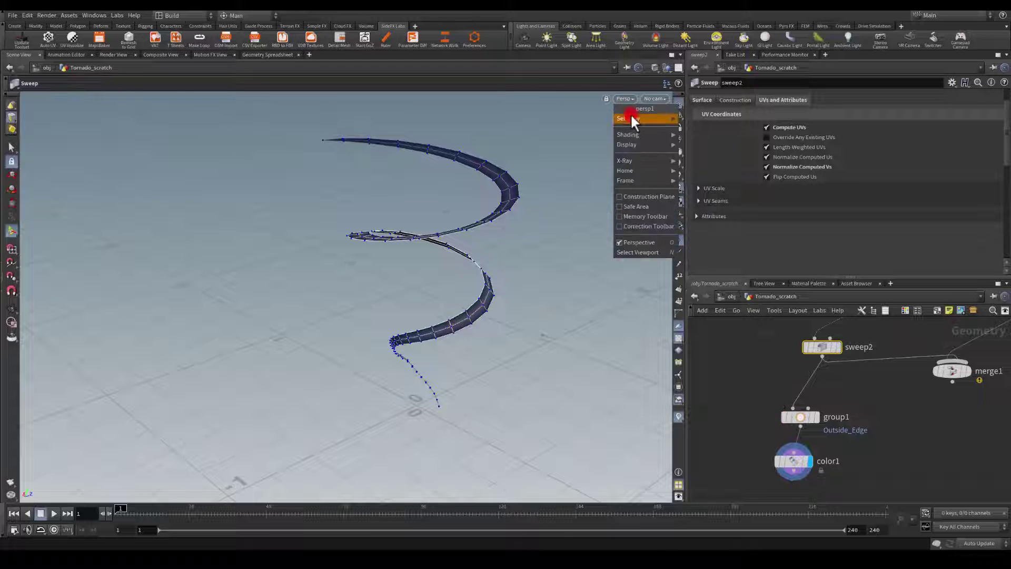
mouse_move(669, 119)
left_click(694, 155)
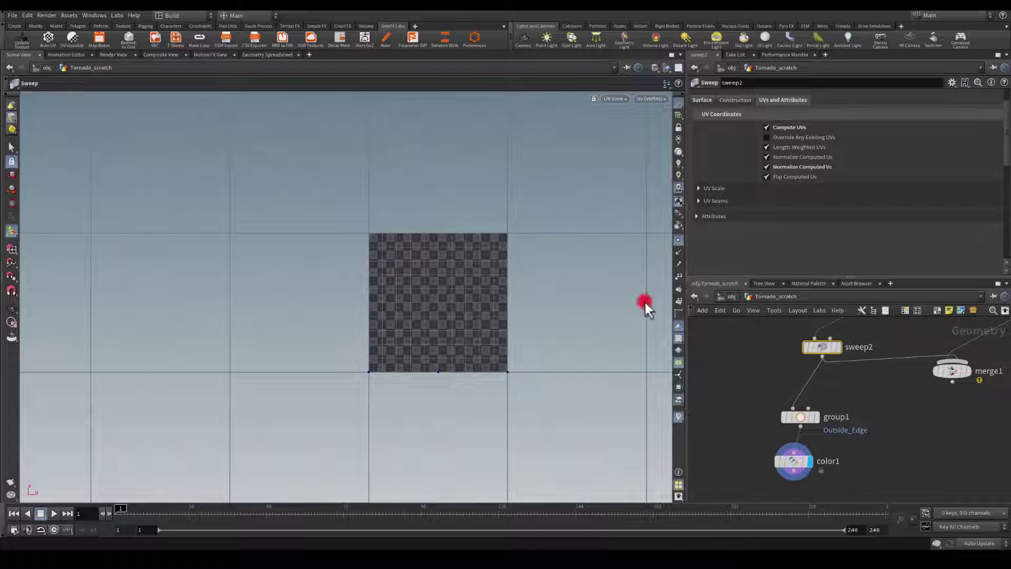
left_click(837, 347)
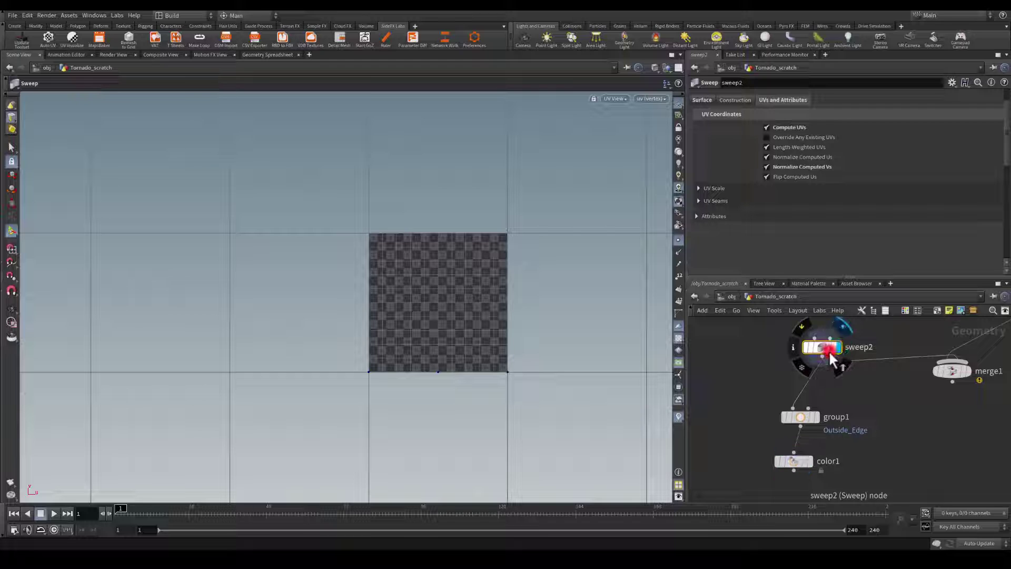
- Enable Override Any Existing UVs on sweep2, keep Normalize Computed Vs on, and inspect the ribbon's UV layout up close
left_click(778, 127)
left_click(776, 137)
left_click(778, 137)
left_click(782, 140)
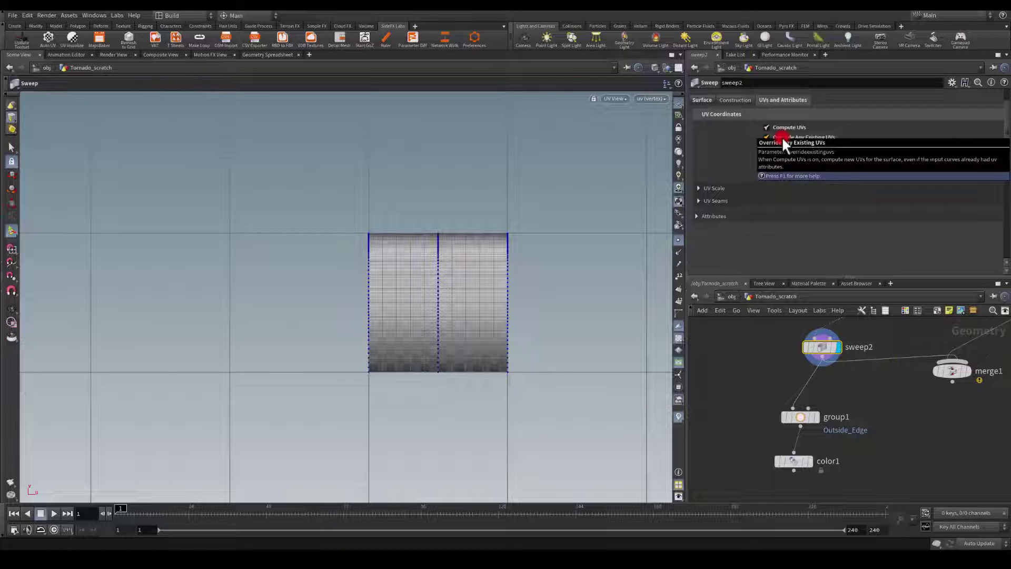
left_click(767, 166)
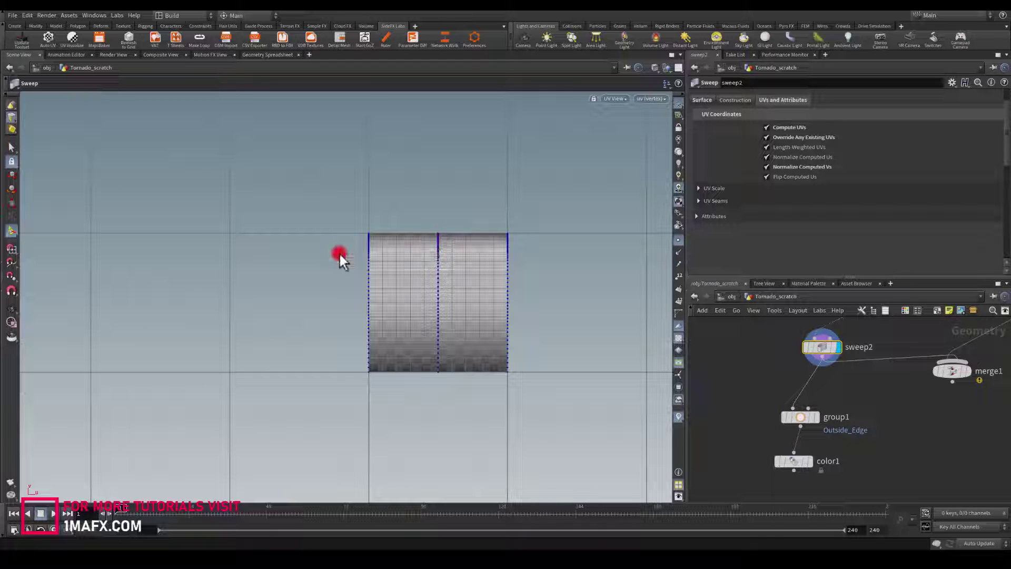
right_click_drag(439, 344, 439, 131, "alt")
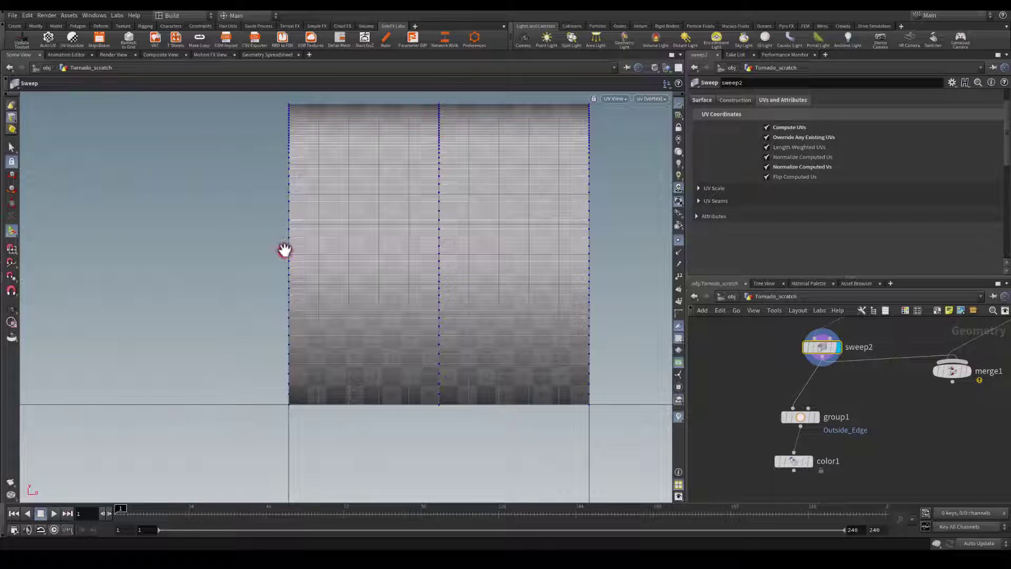
- Display color1 to check its shading in UV space, and return the viewport to the perspective view
left_click(821, 395)
left_click(811, 461)
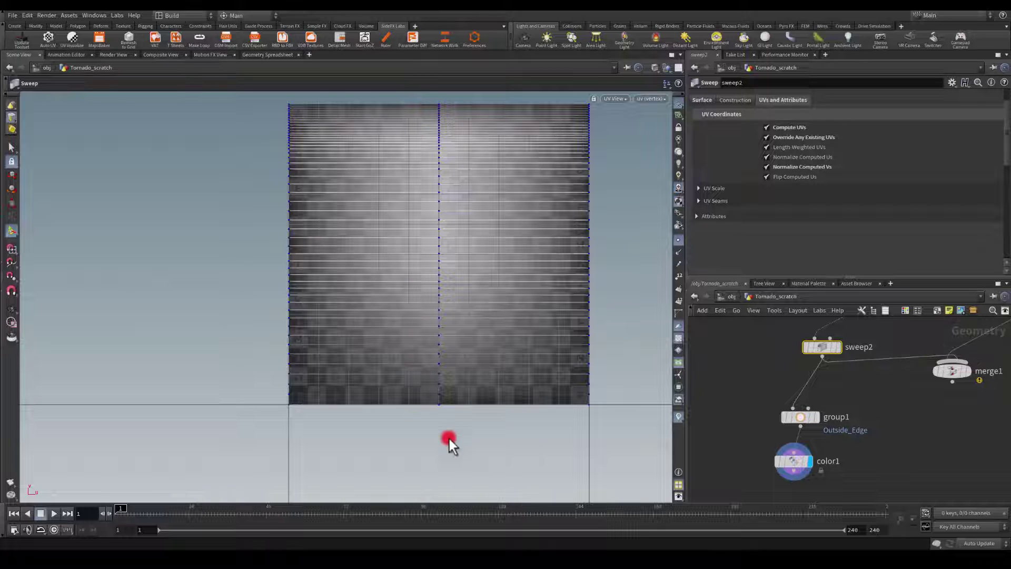
left_click(611, 98)
mouse_move(610, 117)
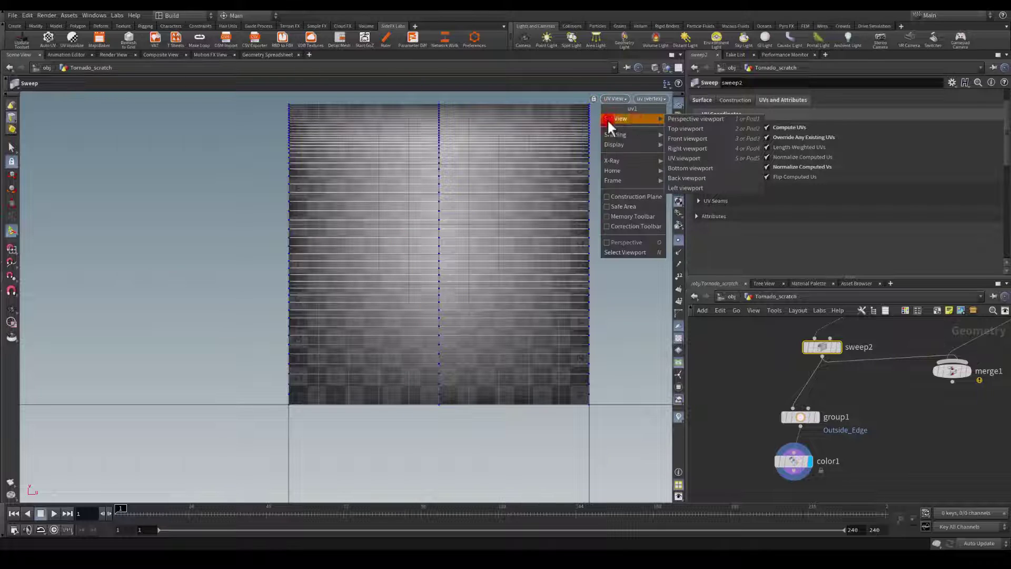
left_click(685, 118)
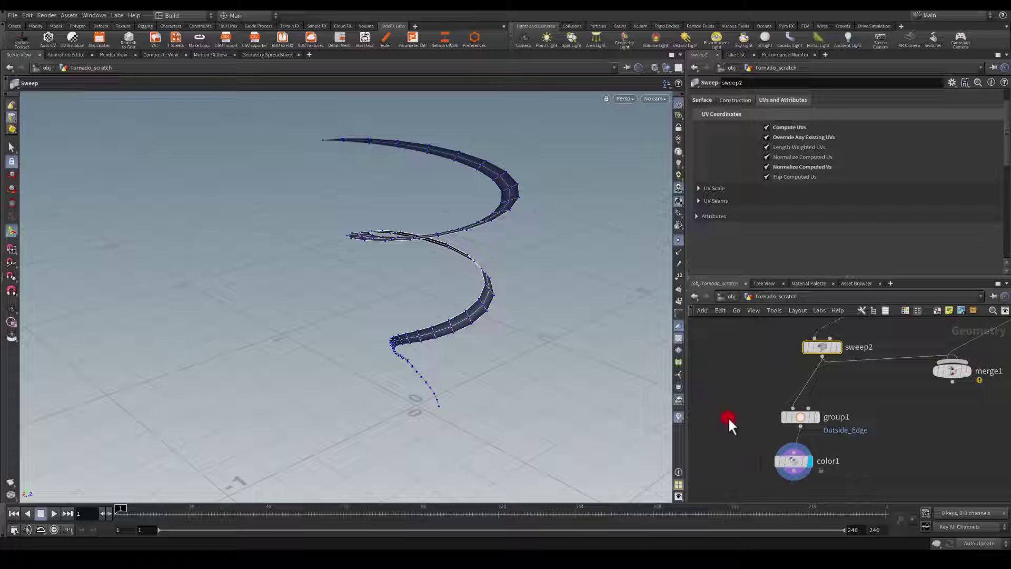
- Add a Transform node below color1
middle_click_drag(749, 448, 795, 367)
right_click_drag(494, 263, 496, 379, "alt")
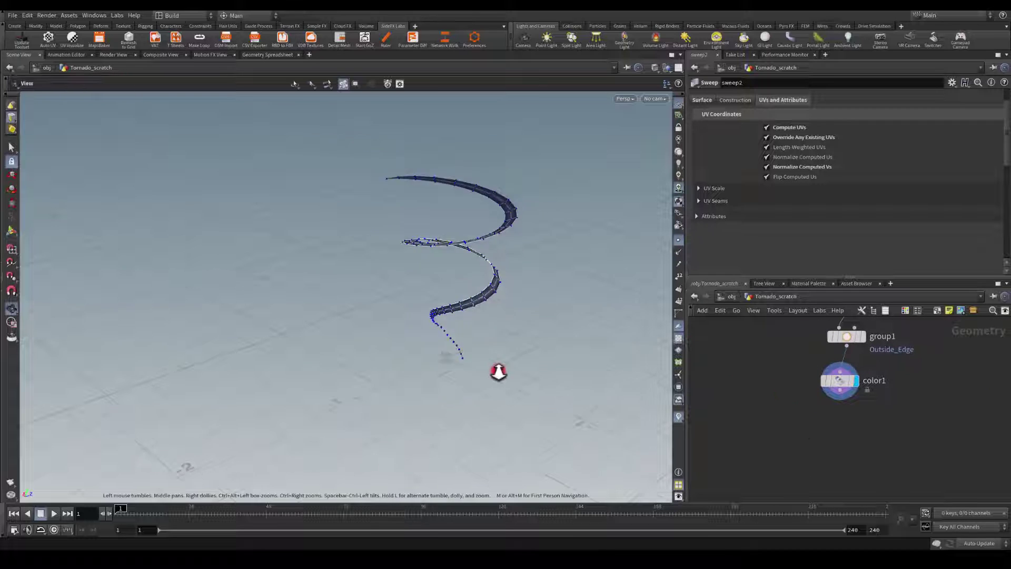
left_click_drag(497, 380, 469, 321, "alt")
middle_click_drag(981, 459, 871, 427)
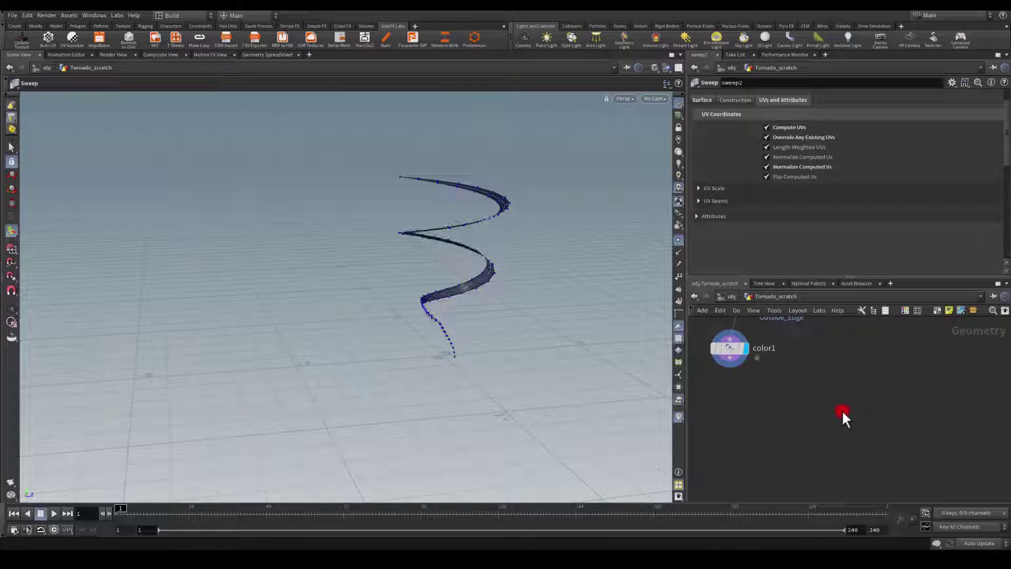
key("Tab")
type("tras")
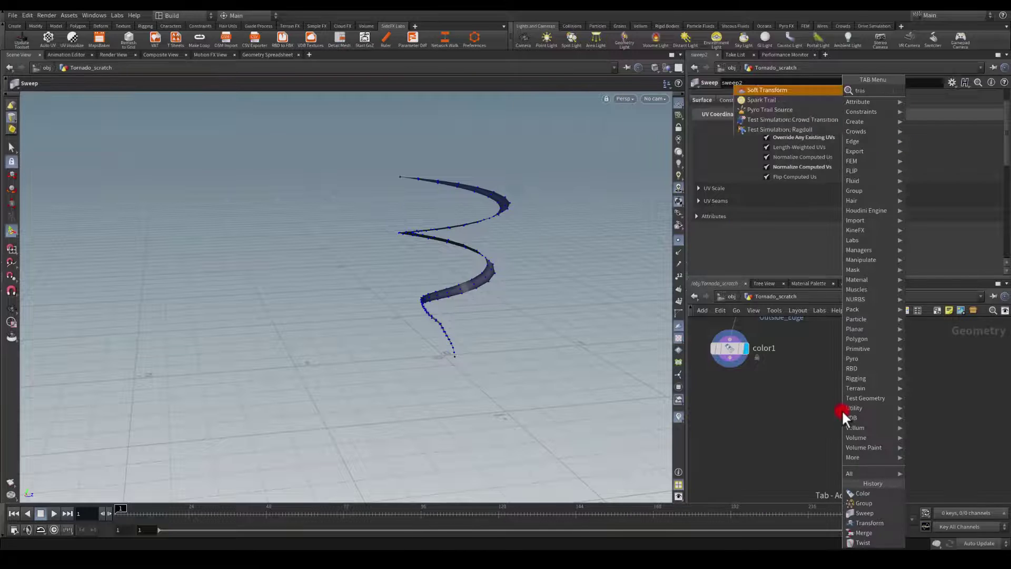
key("BackSpace")
key("BackSpace")
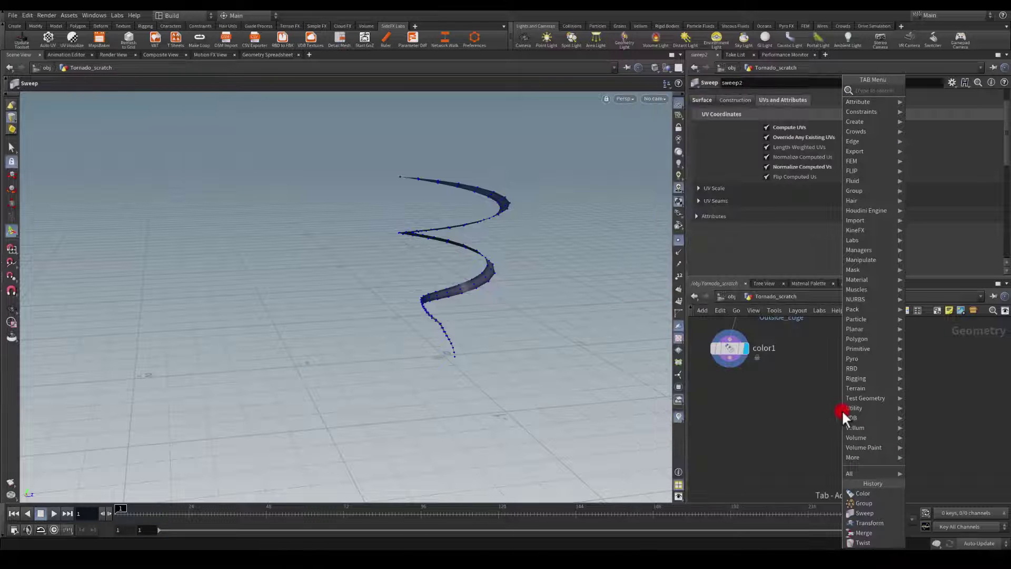
type("ans")
key("Return")
left_click(845, 411)
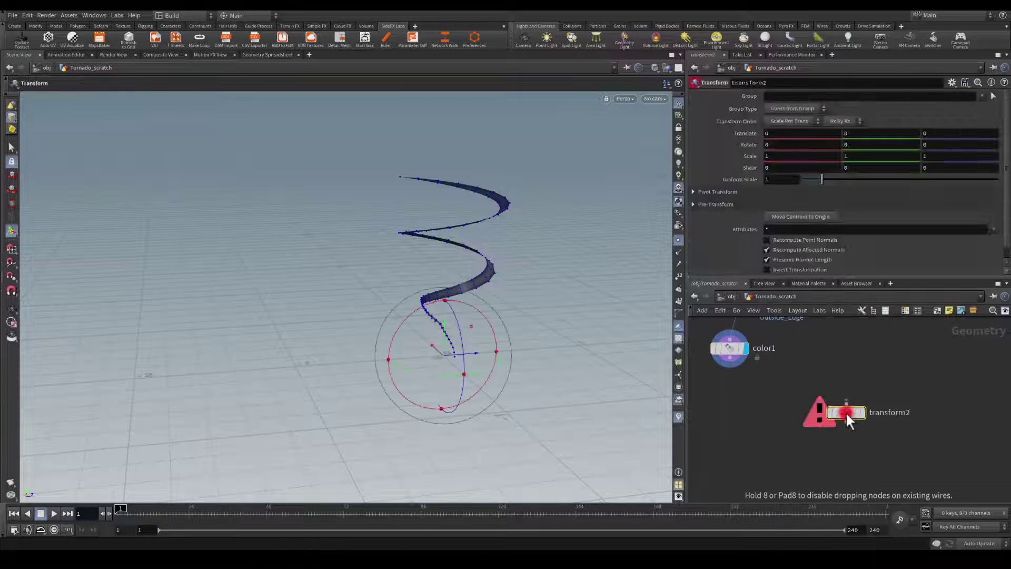
- Set transform2's uniform scale to 50
left_click(775, 180)
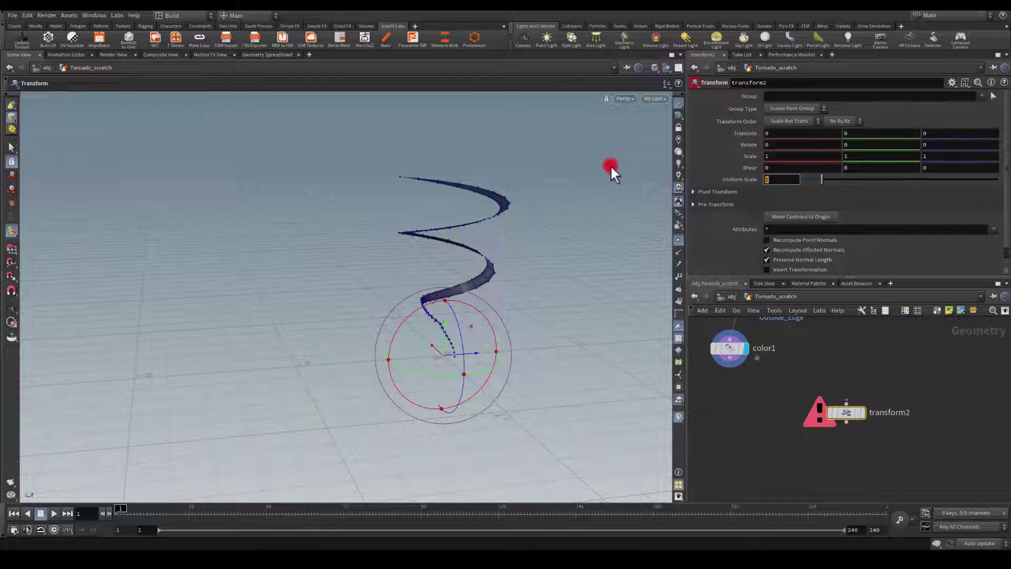
type("50")
key("Return")
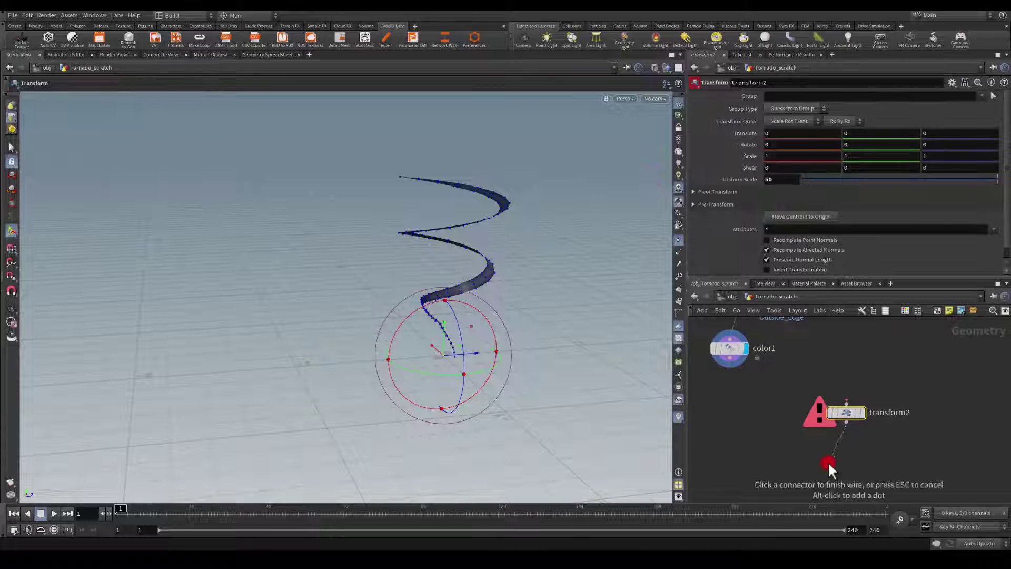
- Add a Null node after transform2 and name it EXPORT
key("Tab")
type("nul")
key("Return")
left_click(828, 461)
double_click(845, 460)
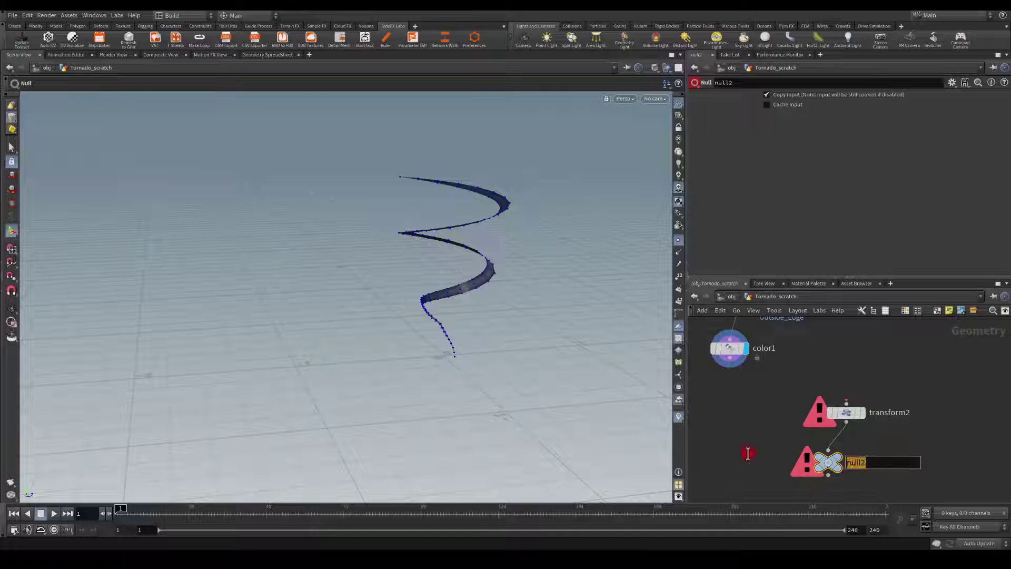
type("EXPORT")
key("Return")
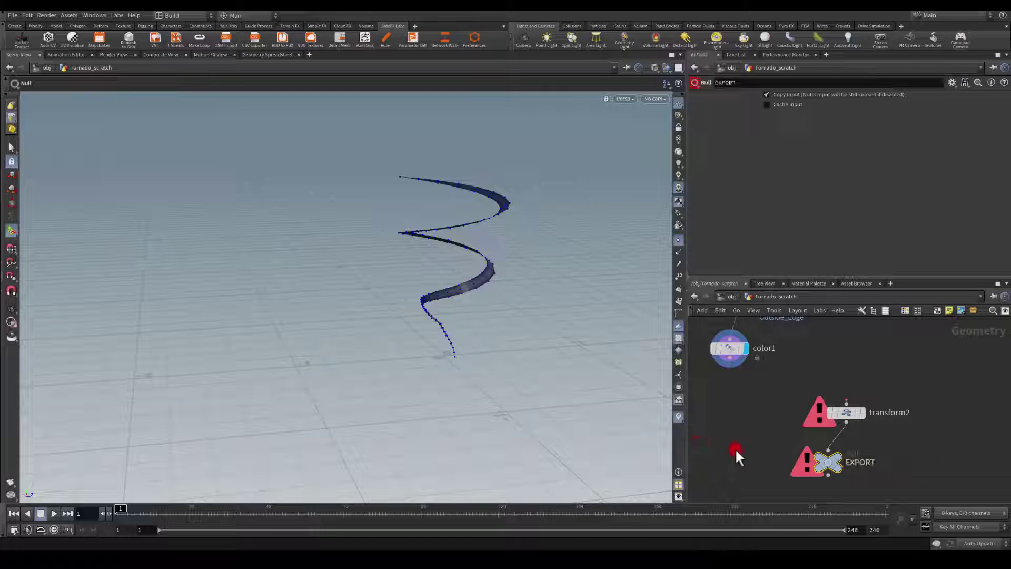
- Wire color1 into transform2, display EXPORT, and inspect the scaled ribbon
left_click_drag(729, 368, 846, 403)
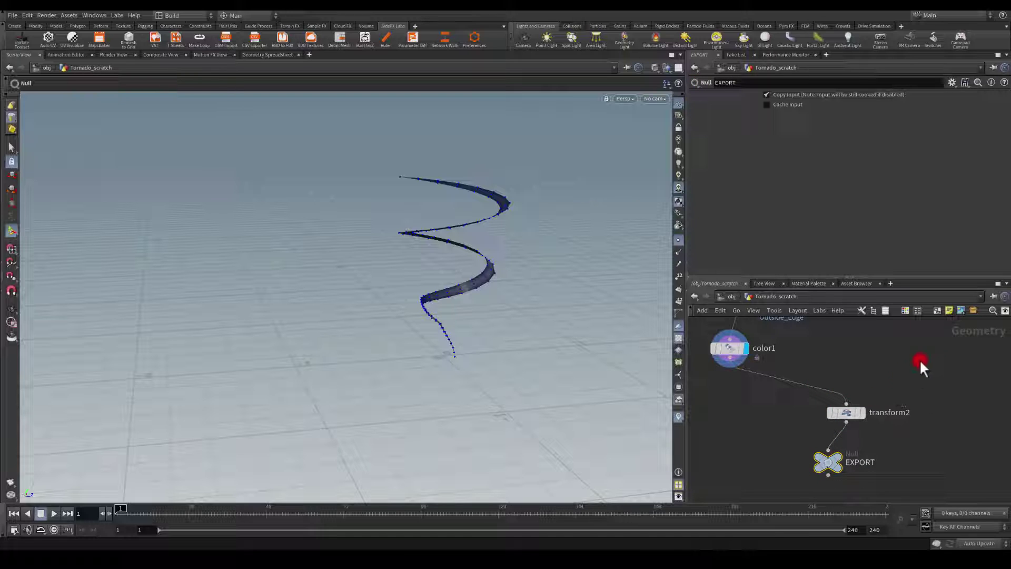
left_click(841, 462)
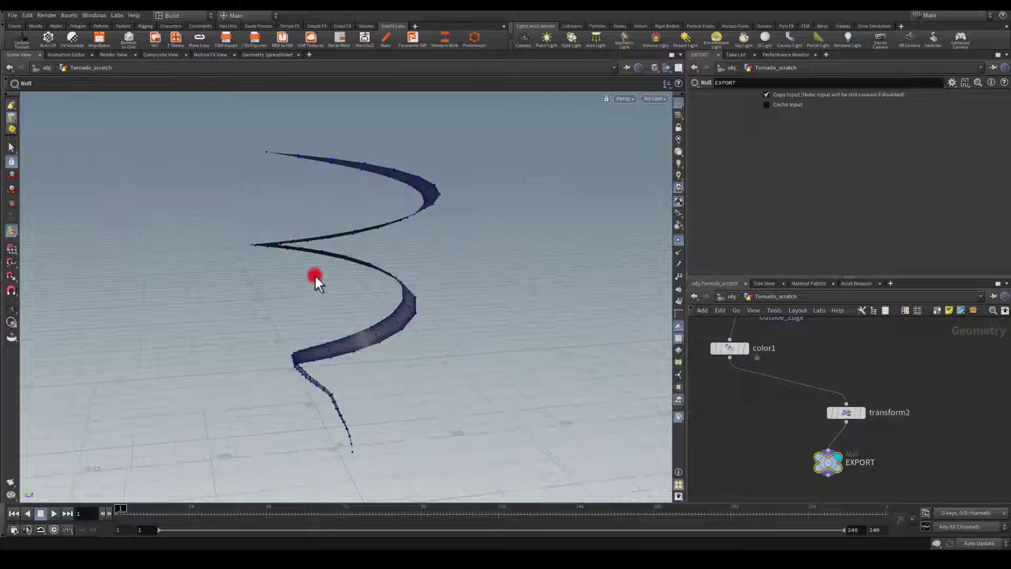
key("Escape")
left_click_drag(330, 267, 395, 322)
- Move transform1 aside, duplicate it, and wire the copy between matchsize1 and group1_loop
middle_click_drag(902, 375, 1004, 493)
scroll(906, 400, "down", 3)
middle_click_drag(856, 329, 767, 458)
middle_click_drag(809, 321, 798, 391)
left_click_drag(836, 415, 754, 402)
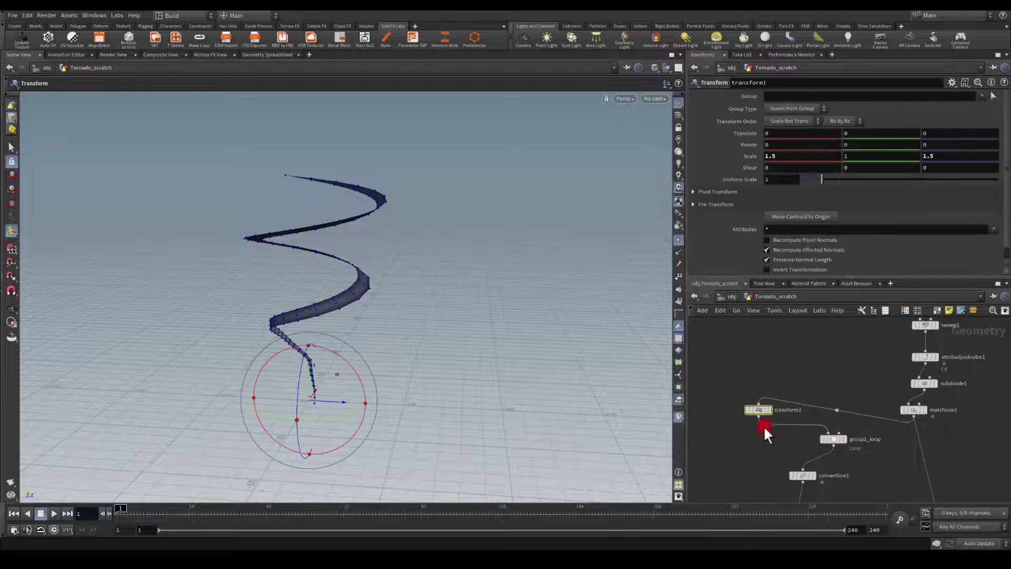
key("ctrl+c")
key("ctrl+v")
left_click_drag(818, 386, 826, 433)
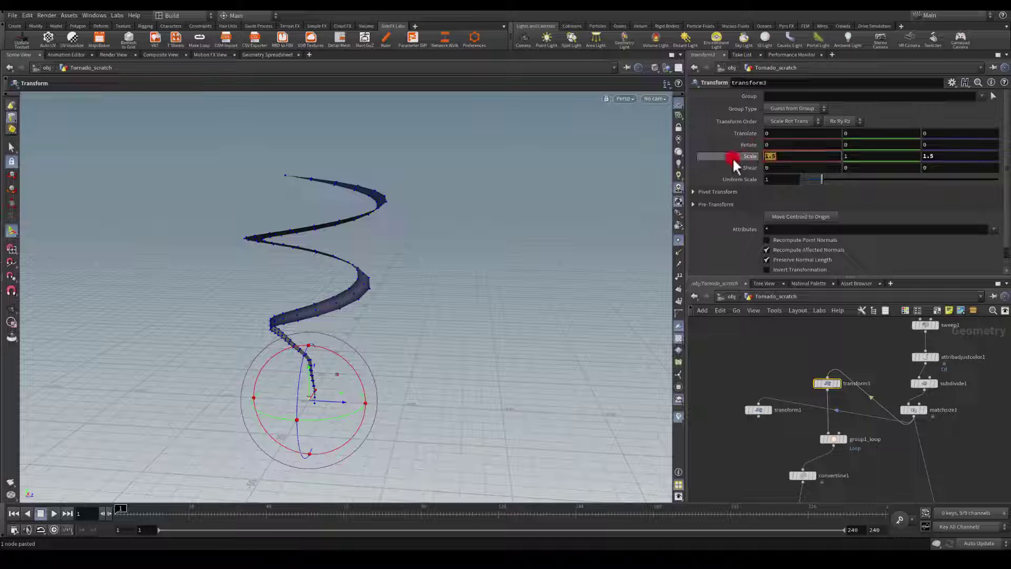
- Set transform3's X and Z scale to 2 and inspect the widened spiral ribbons
type("2")
left_click(927, 158)
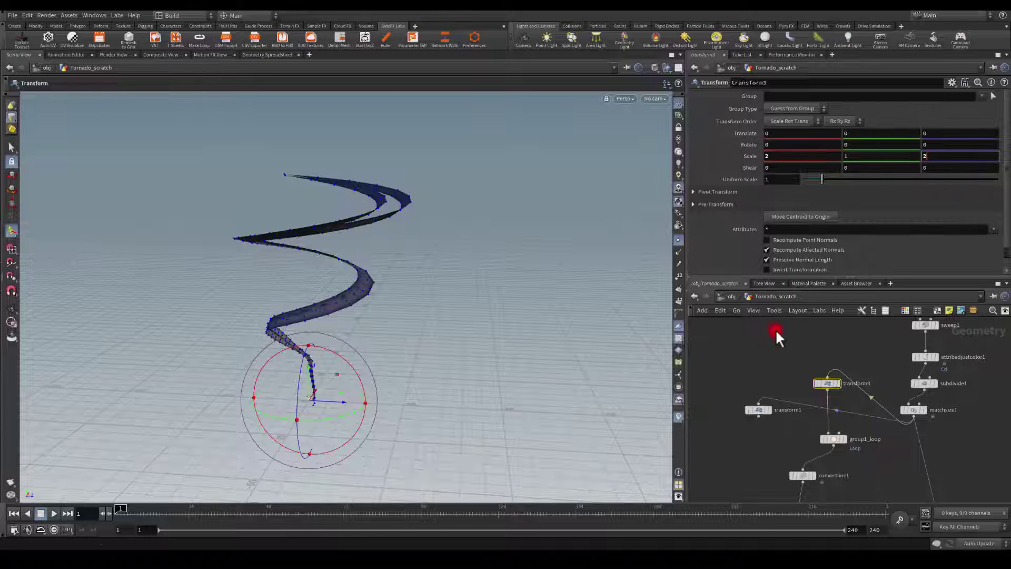
type("2")
key("Return")
key("Escape")
left_click_drag(474, 368, 337, 352)
key("Return")
- Set the maximum segments of resample4 to 100
middle_click_drag(761, 448, 784, 355)
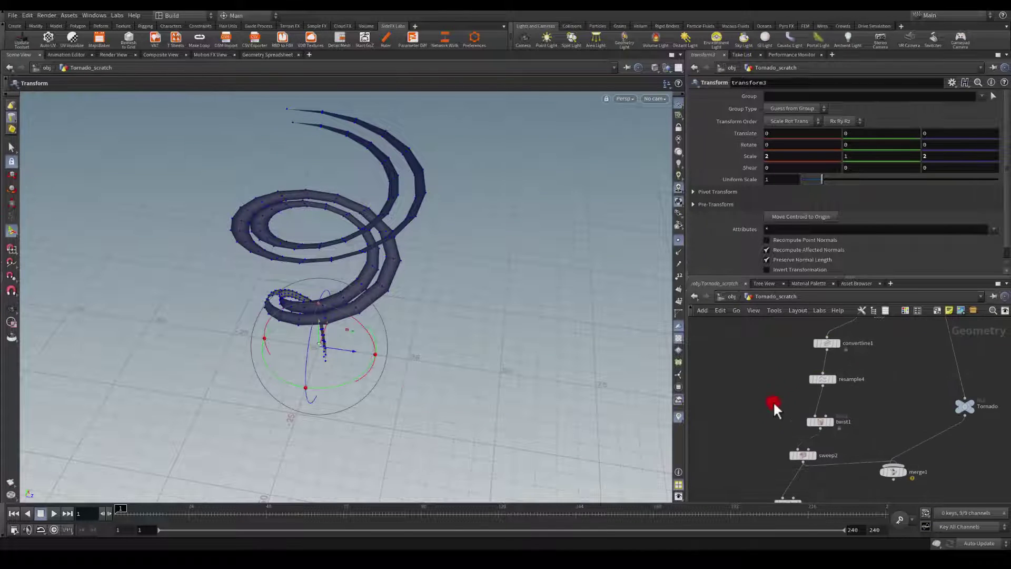
left_click(812, 379)
left_click(793, 198)
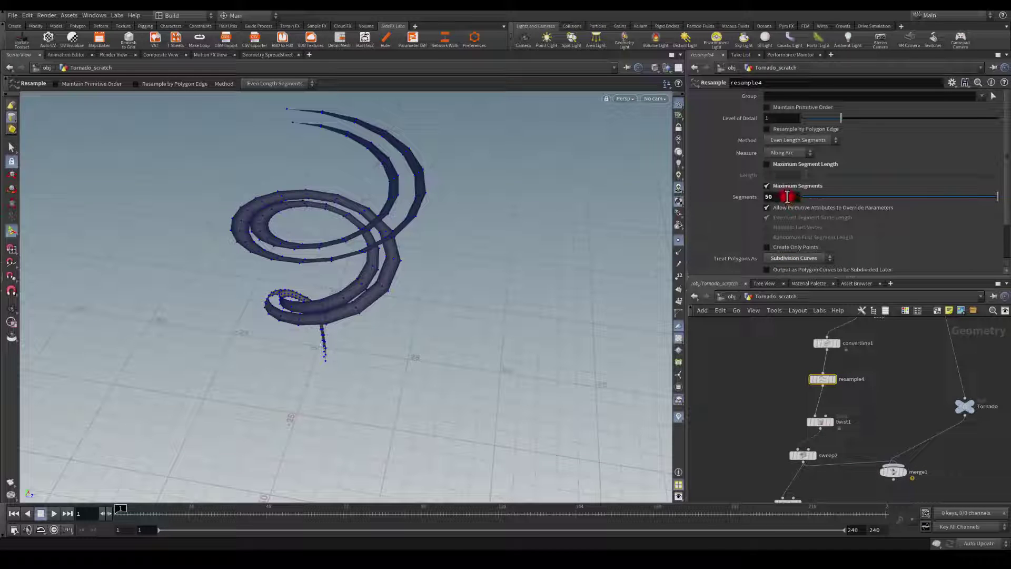
type("100")
key("Return")
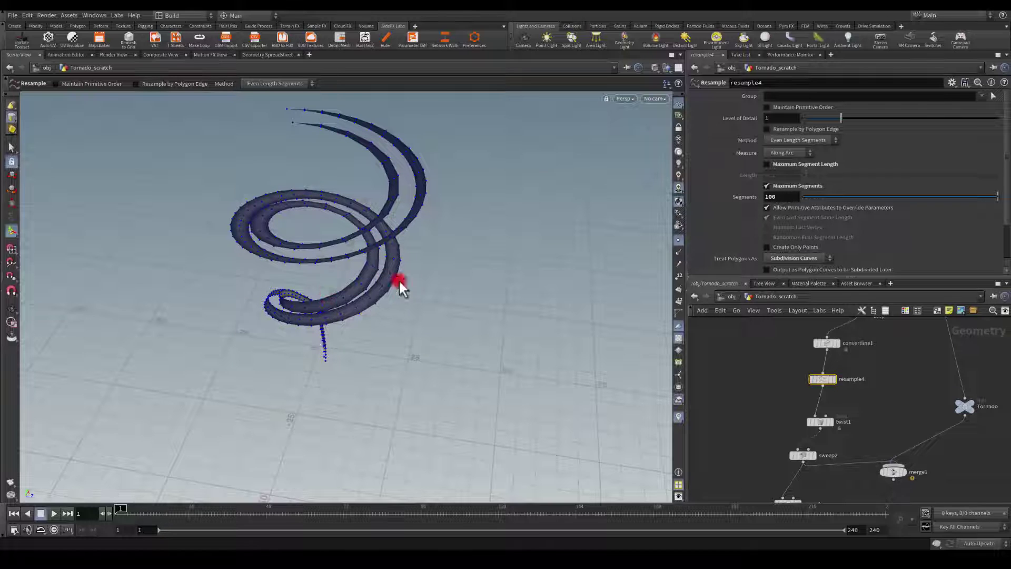
- Display group1_loop and inspect the selected edge loops on the tornado from the side
middle_click_drag(768, 421, 756, 458)
middle_click_drag(765, 367, 758, 453)
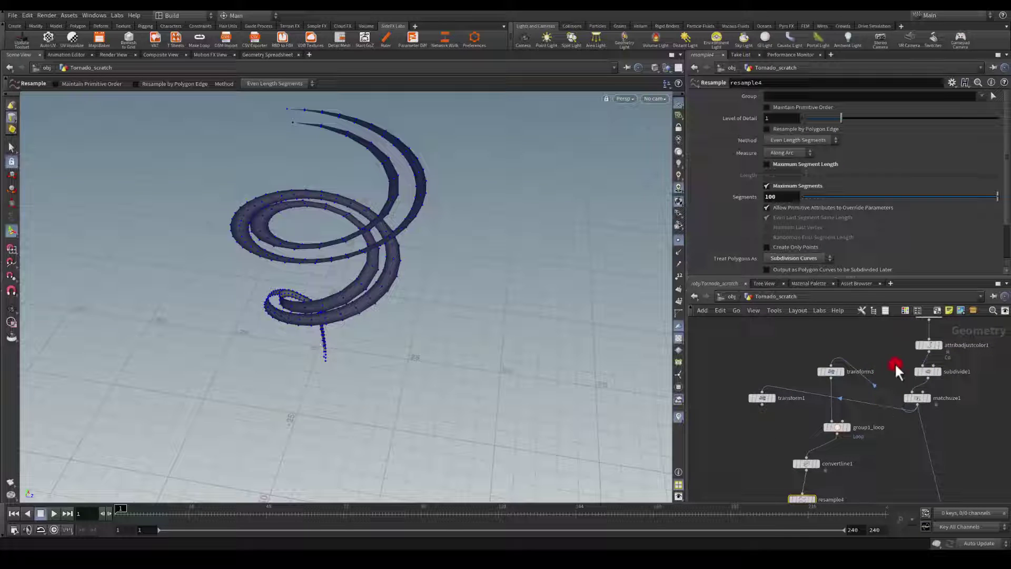
left_click(835, 426)
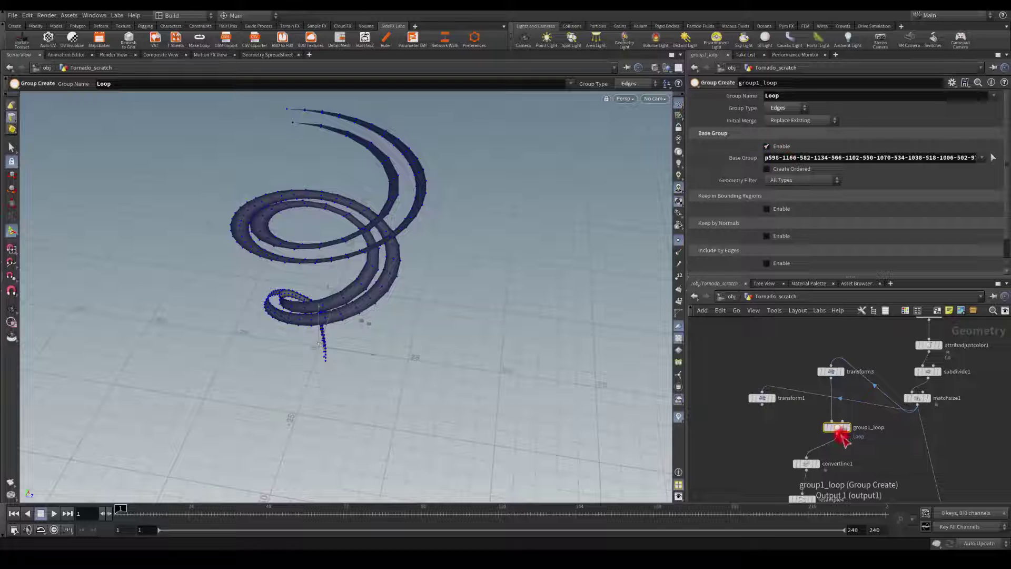
left_click(851, 427)
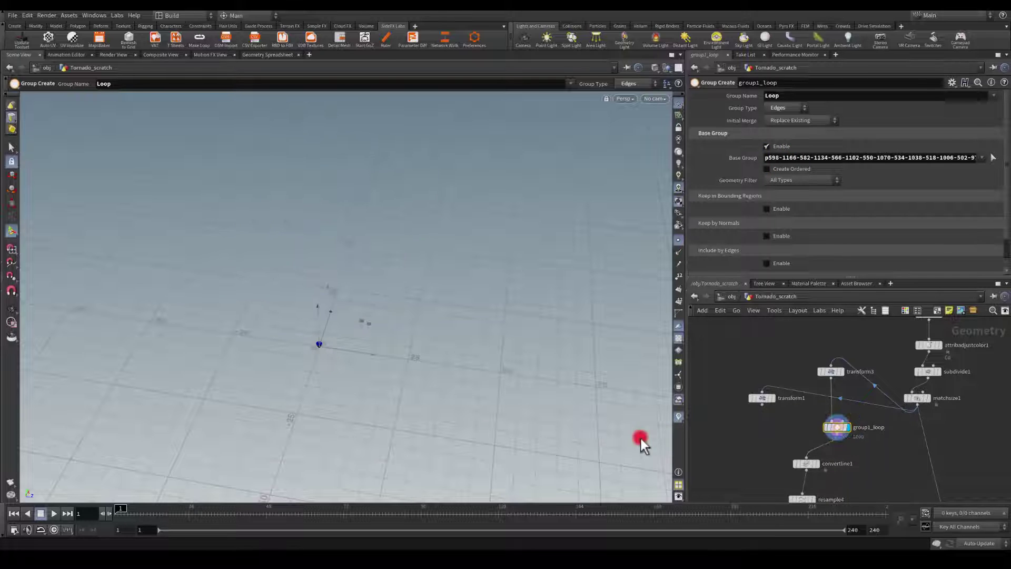
left_click_drag(258, 335, 273, 309, "alt")
key("Return")
- Duplicate group1_loop on transform3's output and display the copy, keeping its group name Loop
left_click(803, 428)
key("ctrl+v")
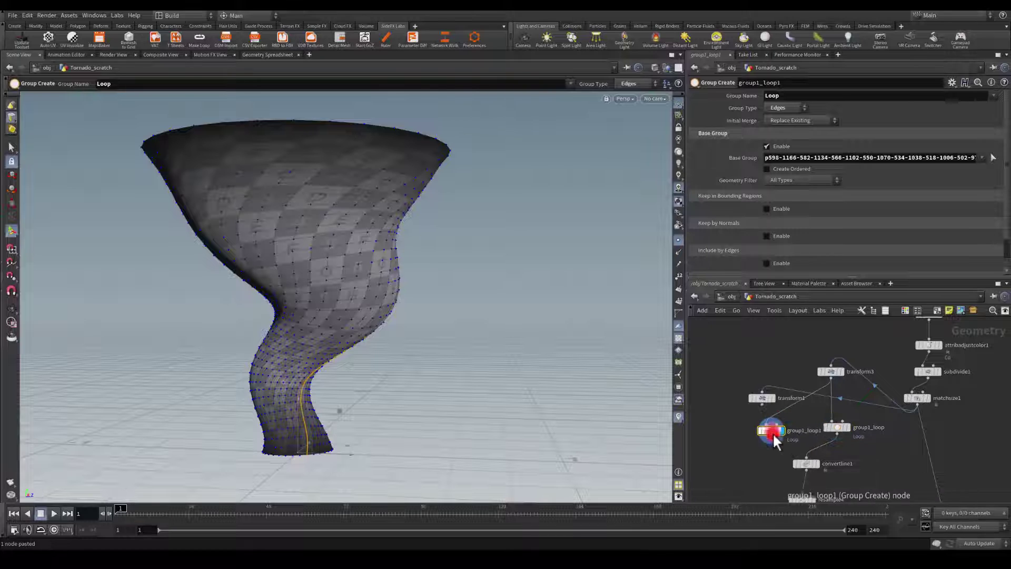
left_click(791, 96)
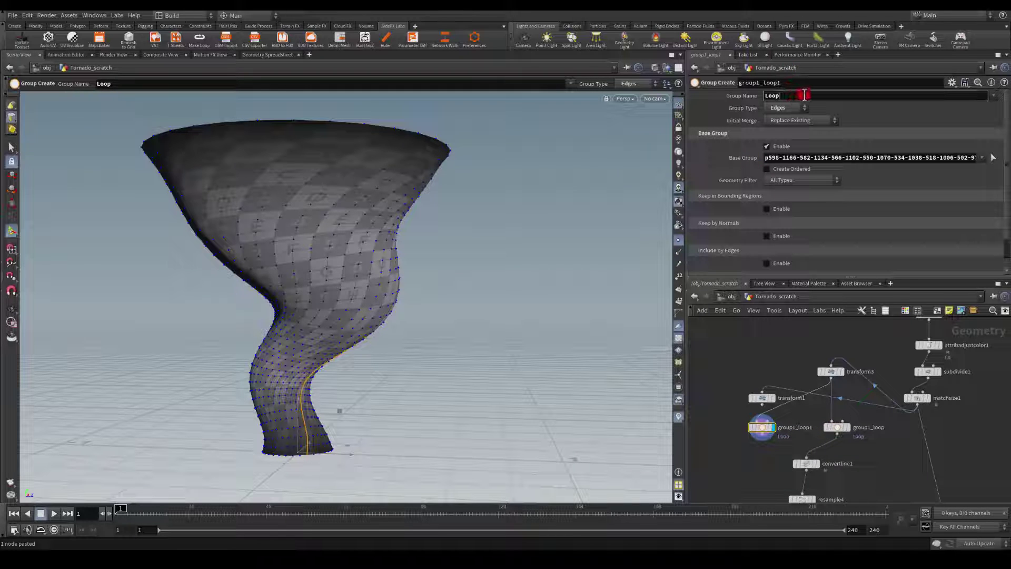
key("BackSpace")
key("Return")
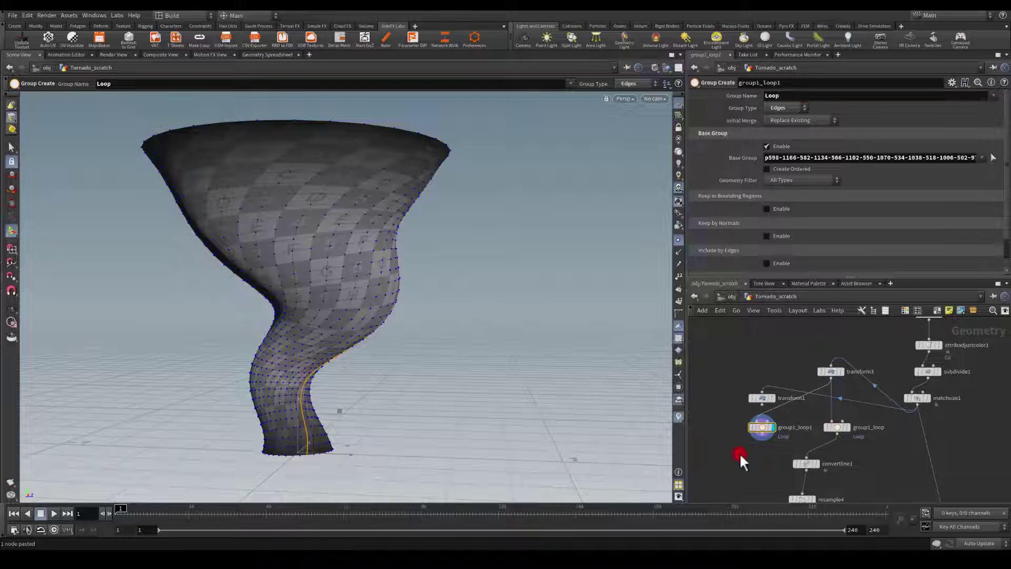
- Clear group1_loop1's Base Group and select a different edge loop running up the tornado's side as its base
double_click(779, 157)
key("BackSpace")
key("Return")
left_click(992, 158)
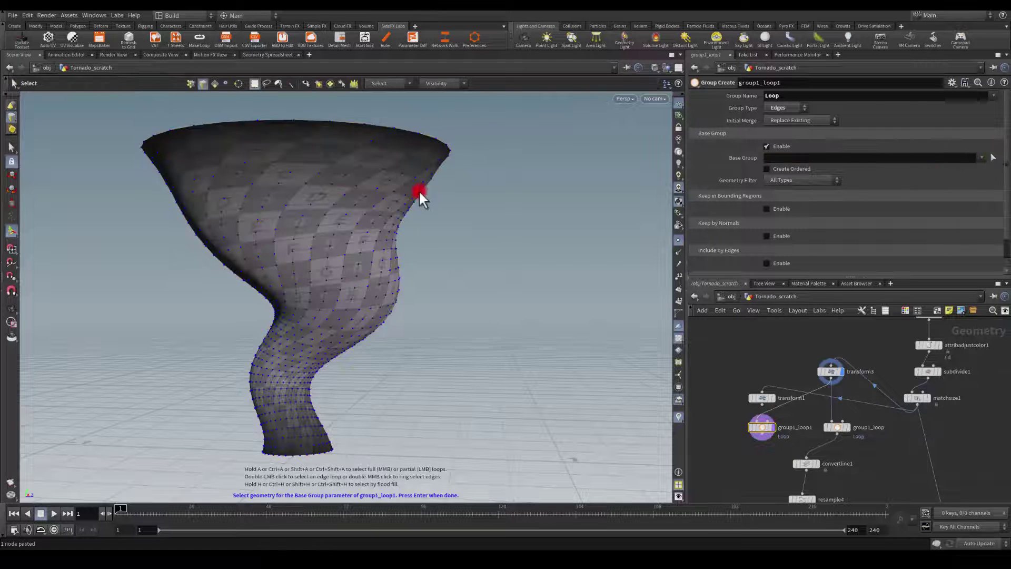
key("space")
left_click_drag(475, 265, 257, 174)
key("Return")
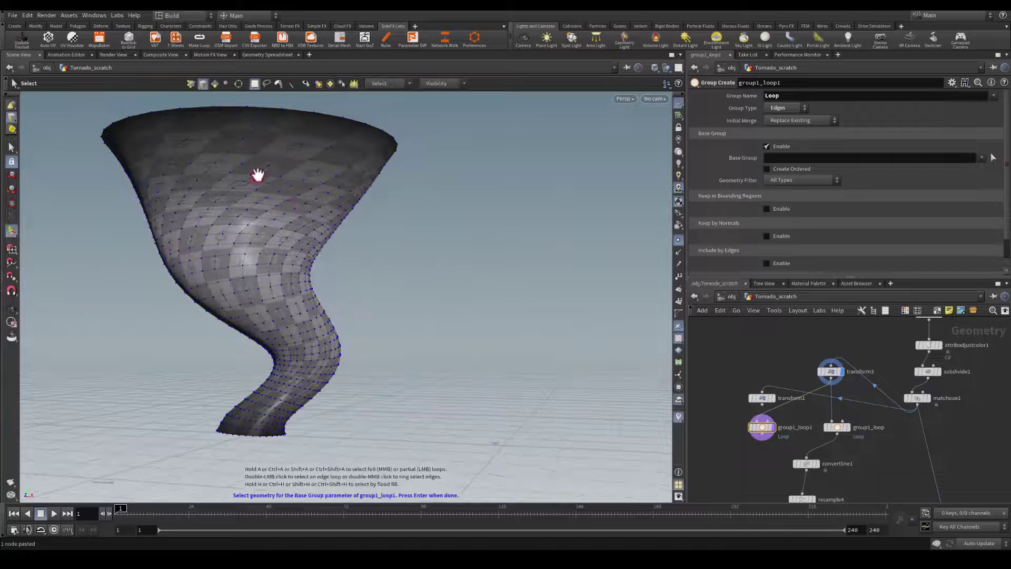
double_click(294, 150)
key("Return")
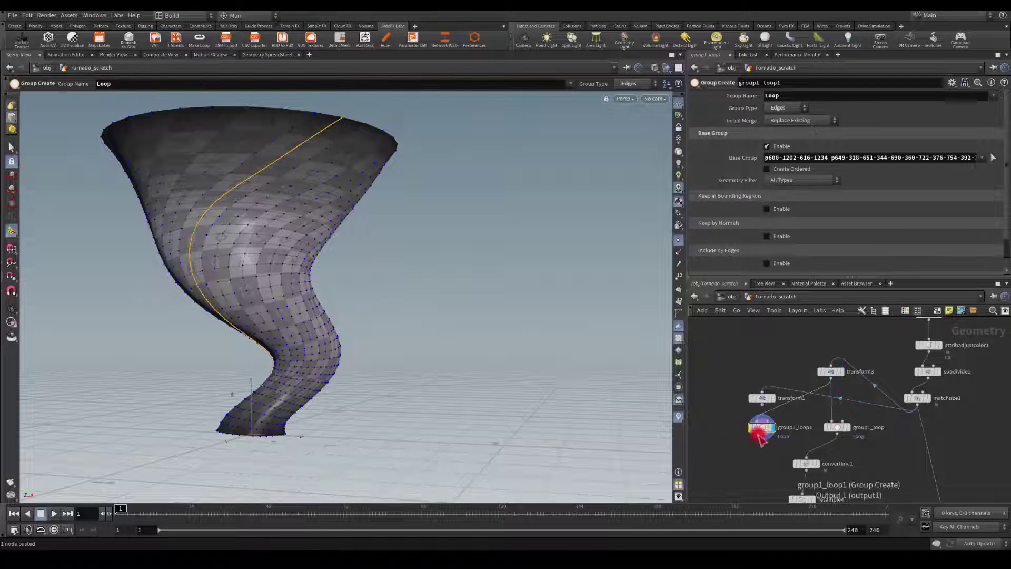
- Feed group1_loop1's output into group1_loop and display the color1 ribbon result
left_click_drag(762, 435, 831, 421)
middle_click_drag(764, 467, 778, 361)
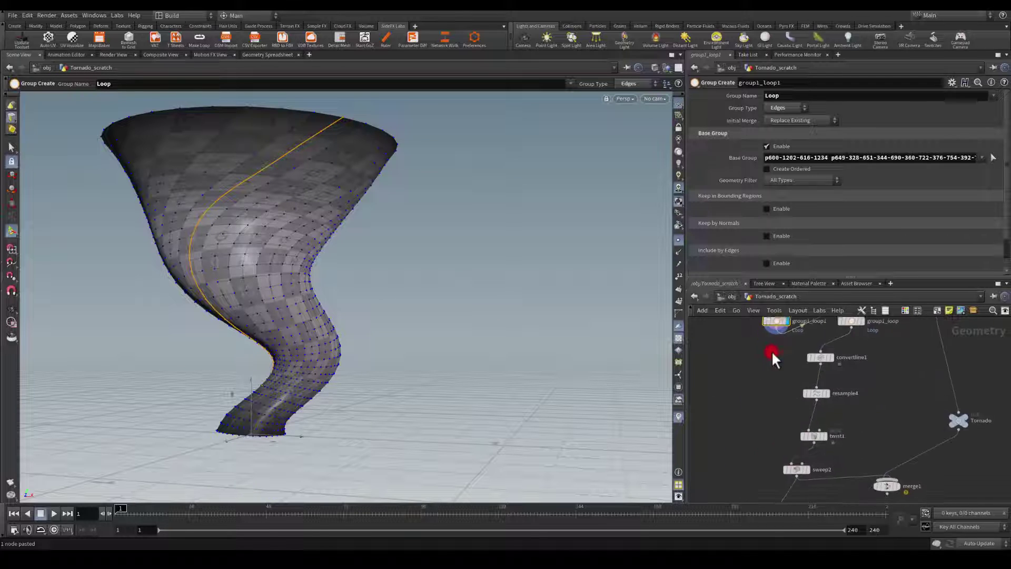
scroll(783, 424, "down", 3)
middle_click_drag(745, 435, 735, 370)
middle_click_drag(827, 439, 826, 365)
scroll(806, 421, "up", 3)
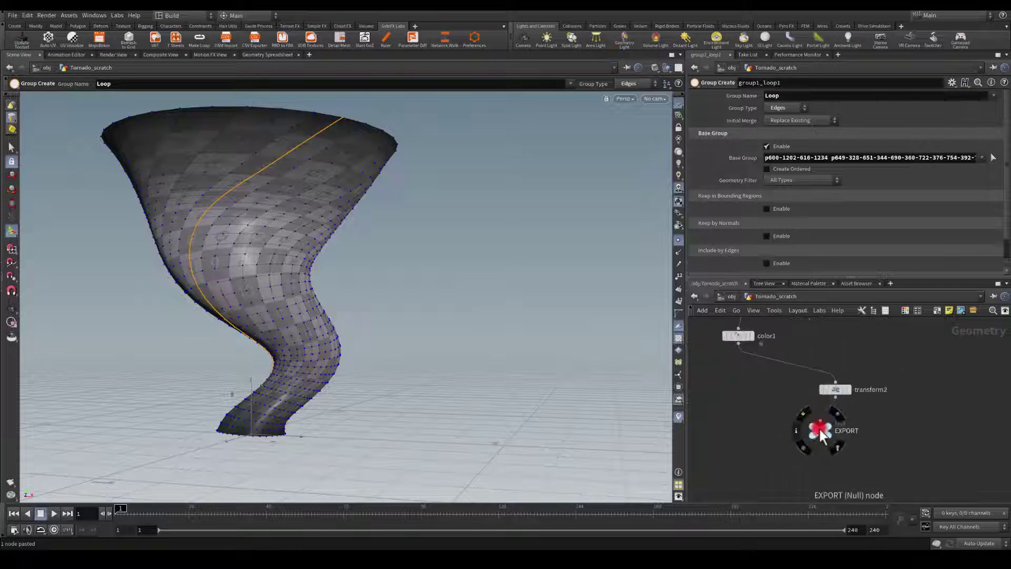
left_click(753, 335)
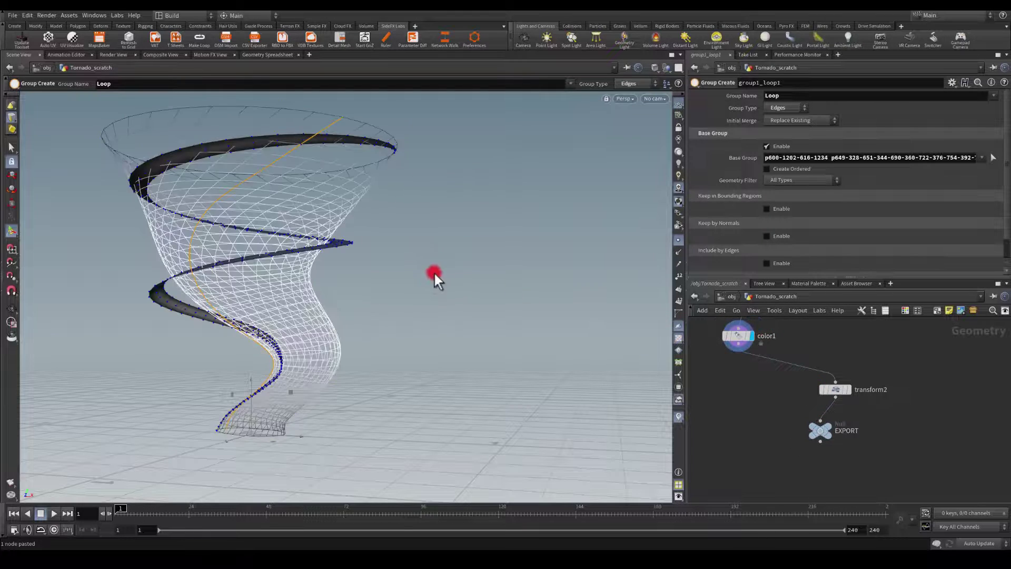
- Examine the spiral ribbons from other angles and review the group and transform nodes that feed them
key("Escape")
left_click_drag(436, 275, 436, 167)
middle_click_drag(739, 368, 787, 441)
scroll(787, 438, "down", 3)
middle_click_drag(768, 393, 763, 421)
mouse_move(765, 321)
middle_mouse_down()
mouse_move(781, 357)
mouse_move(756, 432)
mouse_move(770, 321)
middle_mouse_up()
middle_click_drag(756, 404, 747, 495)
left_click(610, 332)
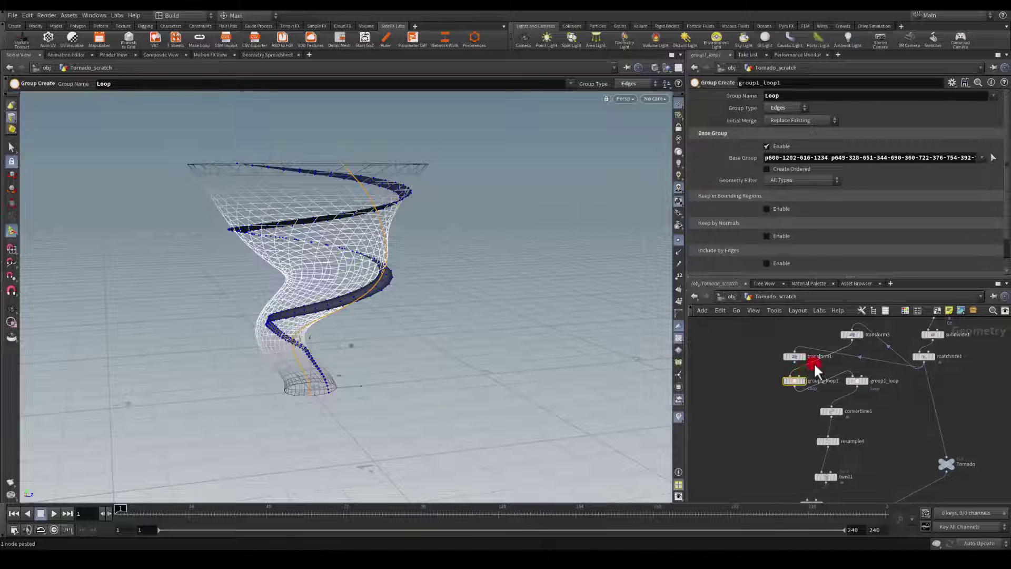
- Display merge1 to compare the ribbons with the tornado, and connect transform1 to group1_loop1
left_click(851, 333)
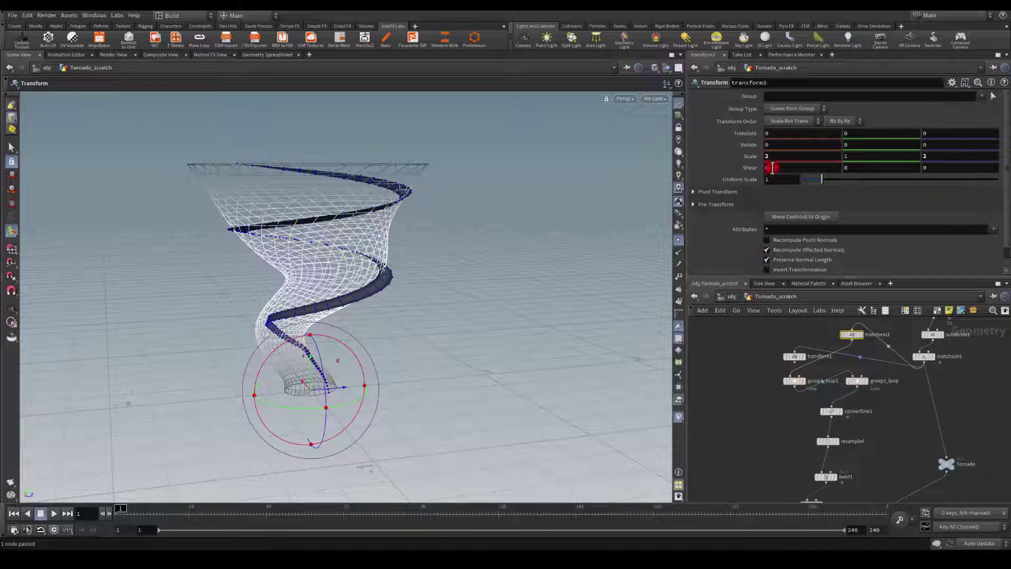
middle_click_drag(752, 445, 719, 307)
middle_click_drag(847, 441, 820, 472)
left_click(835, 420)
left_click_drag(399, 217, 313, 185, "alt")
middle_click_drag(843, 343, 883, 495)
left_click_drag(774, 414, 761, 430)
key("Escape")
left_click_drag(337, 266, 375, 259)
key("Return")
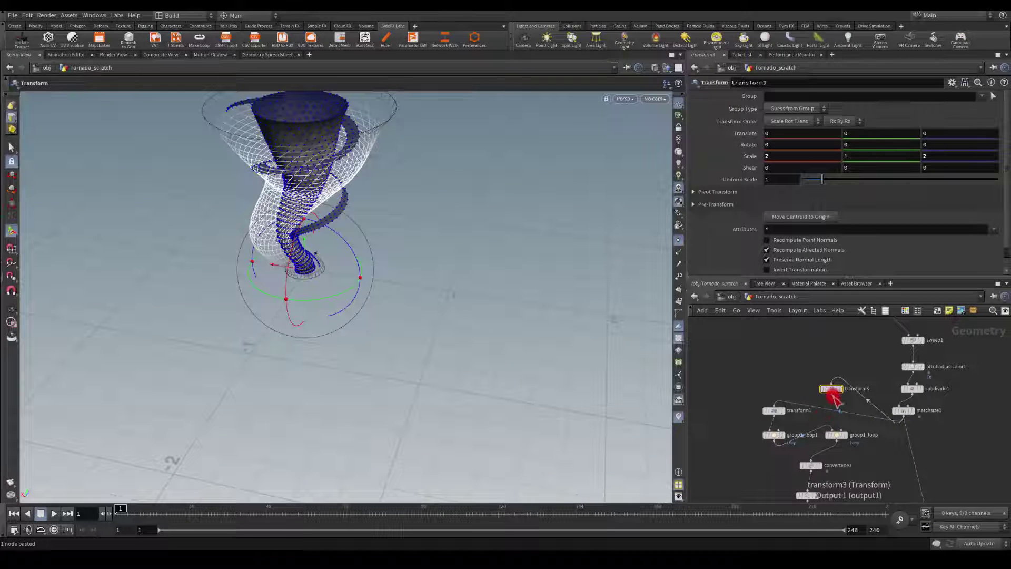
- Spread out the transform1 and group nodes and connect group1_loop1's output to convertline1
left_click_drag(835, 400, 761, 423)
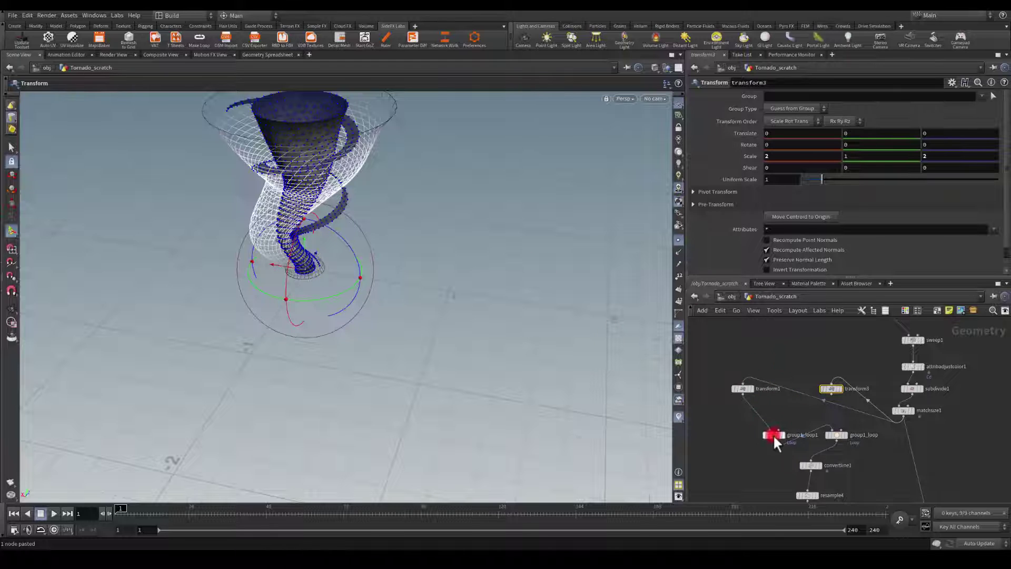
left_click_drag(773, 435, 760, 418)
left_click_drag(836, 435, 845, 431)
left_click(765, 421)
left_click_drag(764, 424, 807, 455)
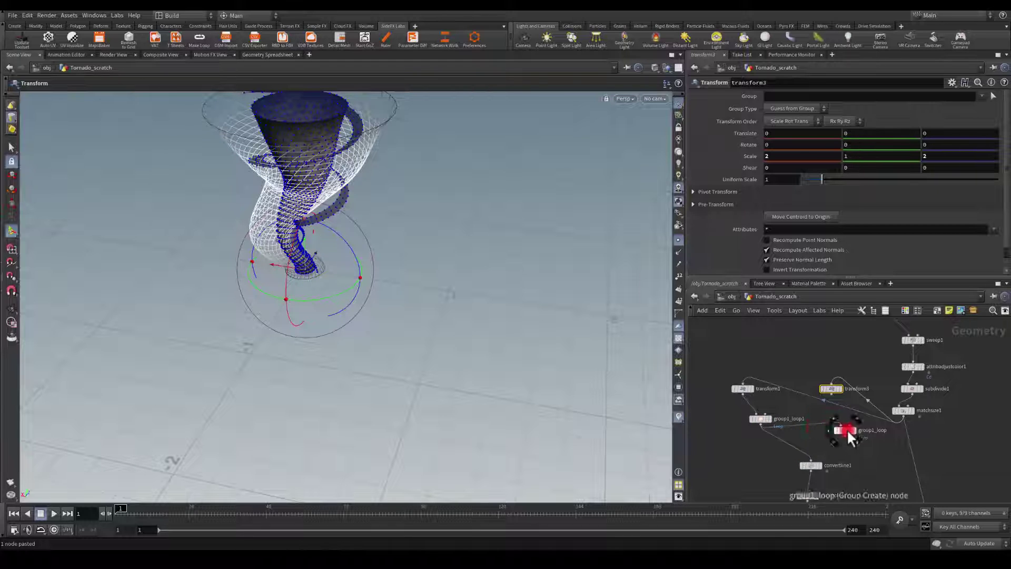
- Connect transform1's output to group1_loop as a second branch beside group1_loop1
left_click_drag(847, 428, 845, 425)
left_click_drag(743, 394, 767, 423)
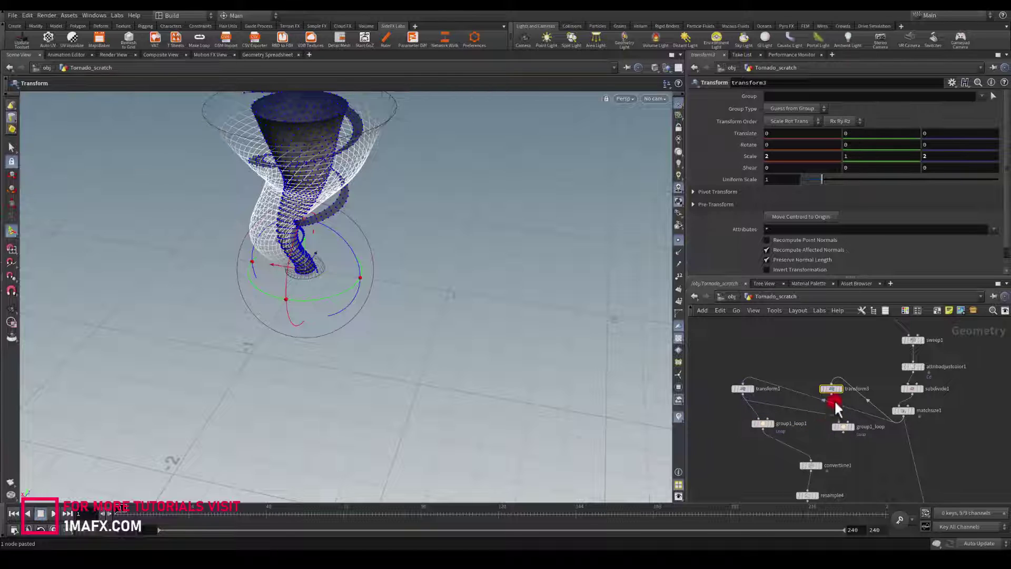
left_click_drag(843, 432, 811, 459)
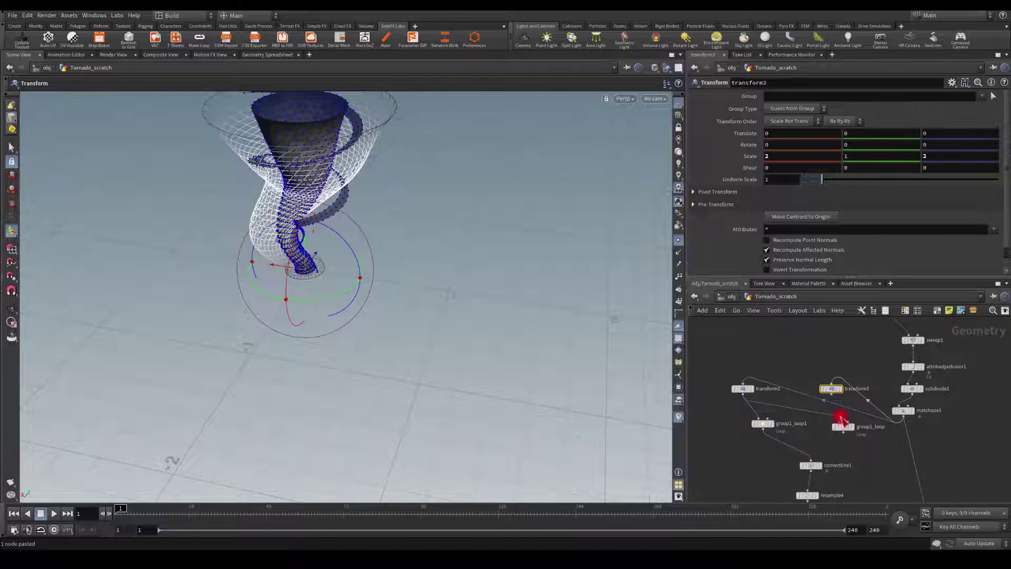
- Select group1_loop and examine its highlighted edge loop against the merged tornado and ribbon from a lower angle
left_click(843, 426)
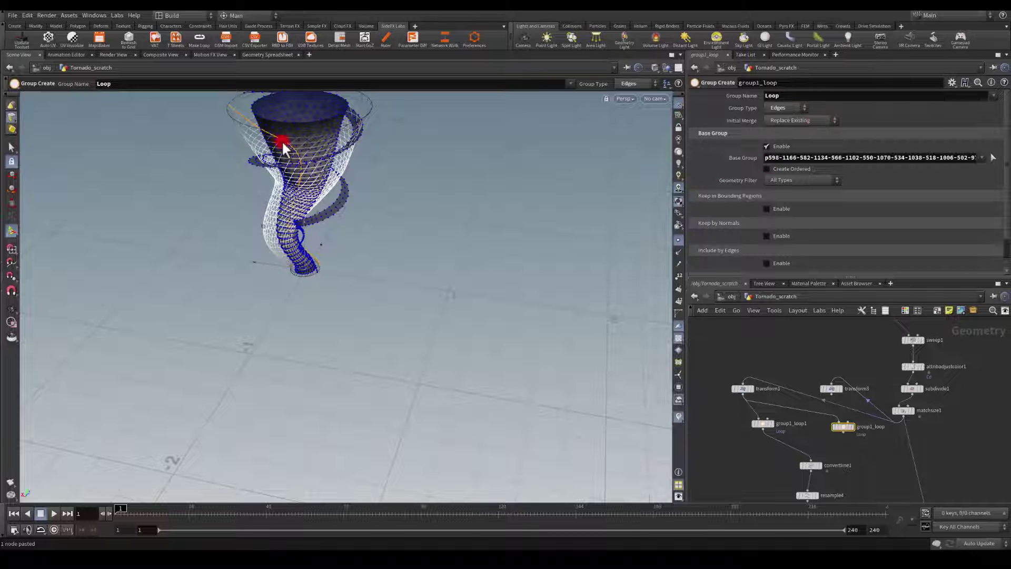
key("Escape")
left_click_drag(466, 259, 406, 297)
middle_click_drag(406, 297, 276, 221)
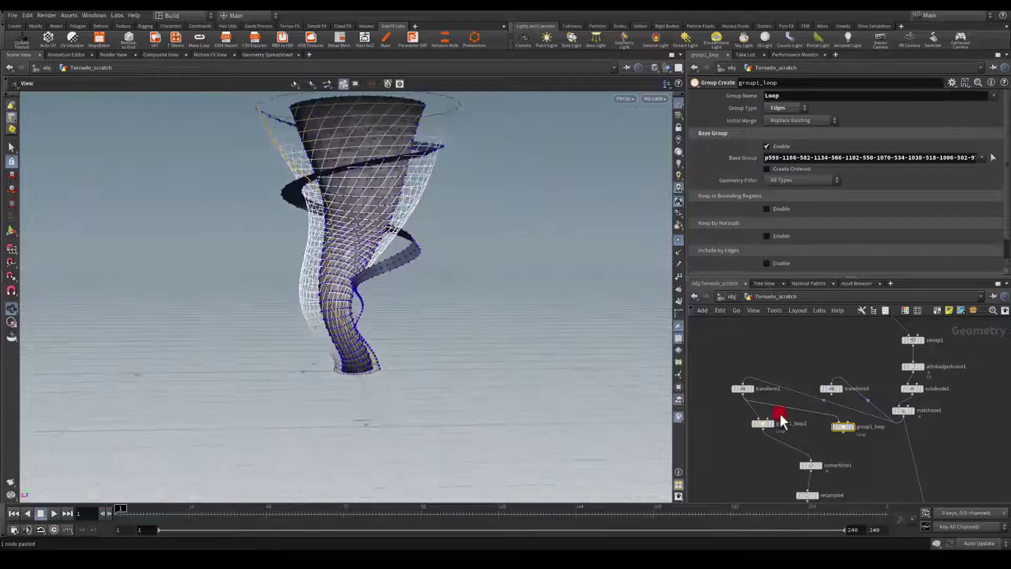
middle_click_drag(789, 368, 777, 326)
left_click(763, 390)
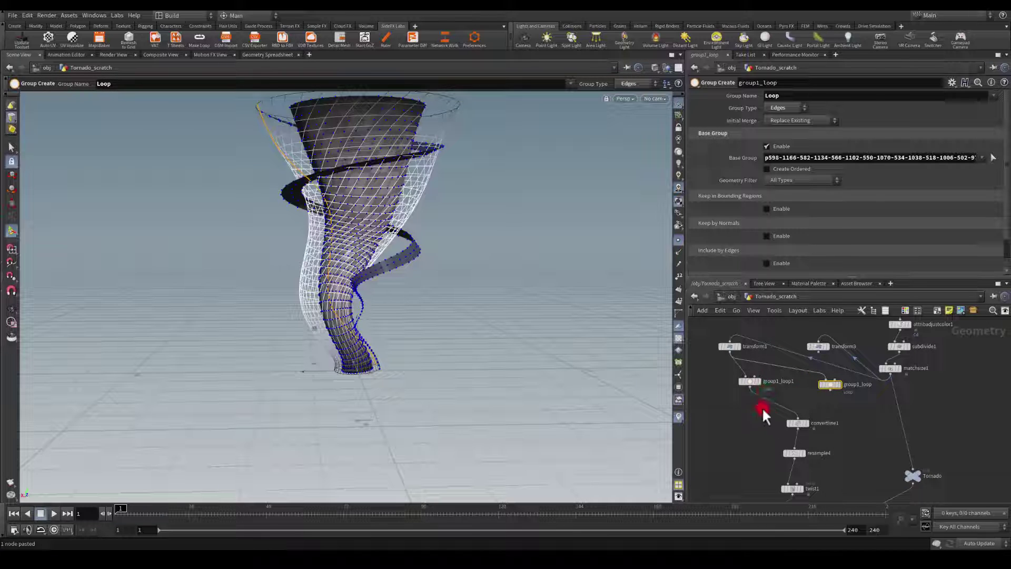
- Display convertline1, group1_loop1 and group1_loop in turn to compare the selected edge loops on the tornado
left_click(806, 423)
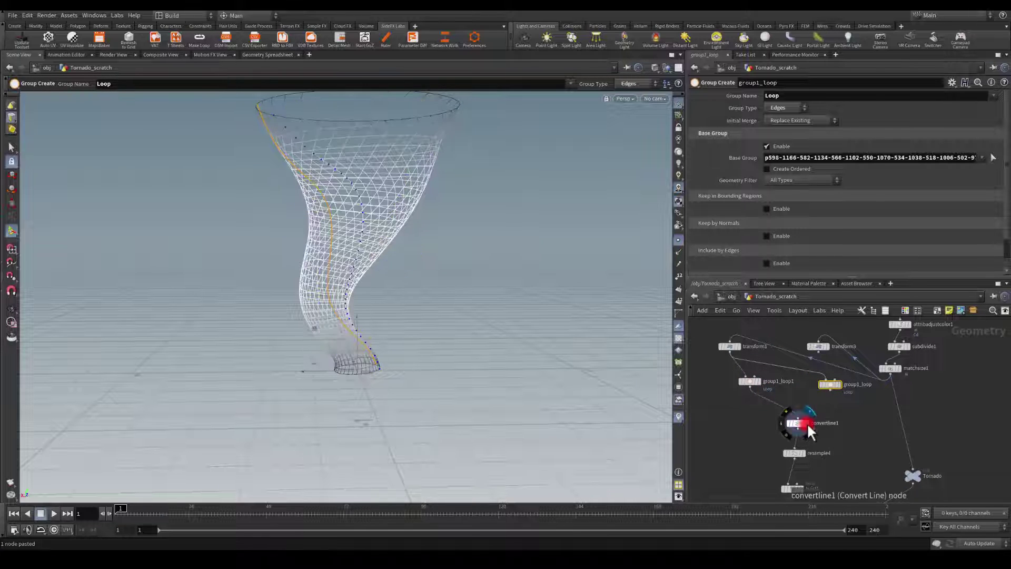
left_click(761, 379)
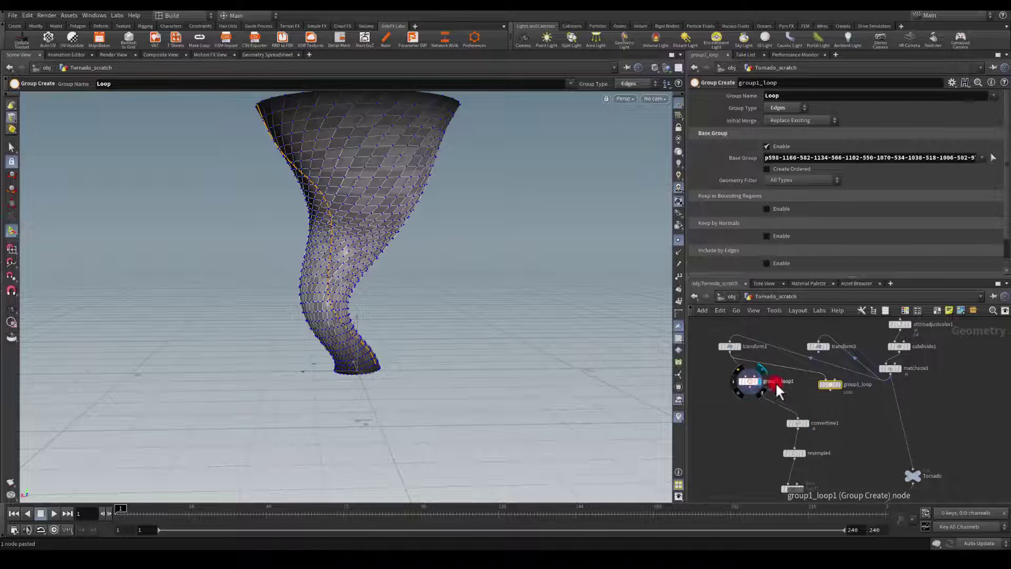
left_click(842, 384)
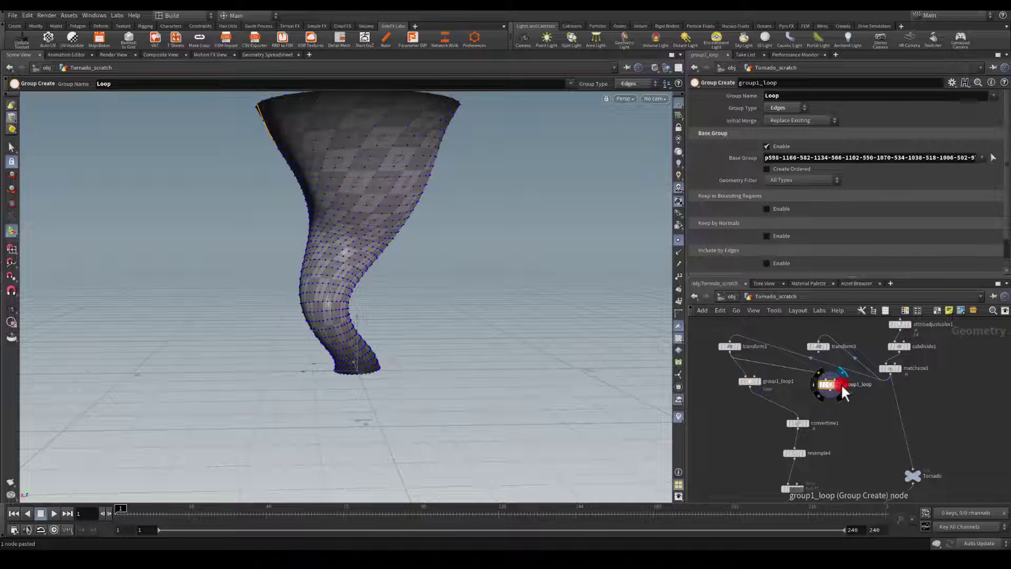
left_click(760, 381)
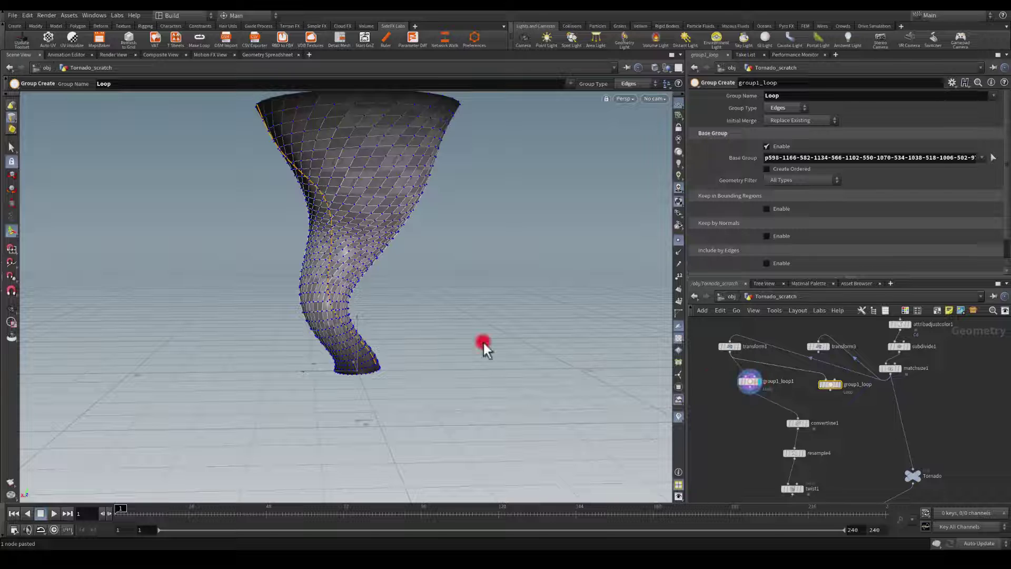
scroll(300, 226, "down", 2)
left_click_drag(333, 308, 352, 234, "alt")
scroll(349, 200, "up", 3)
middle_click_drag(340, 196, 337, 262, "alt")
left_click_drag(336, 262, 368, 271)
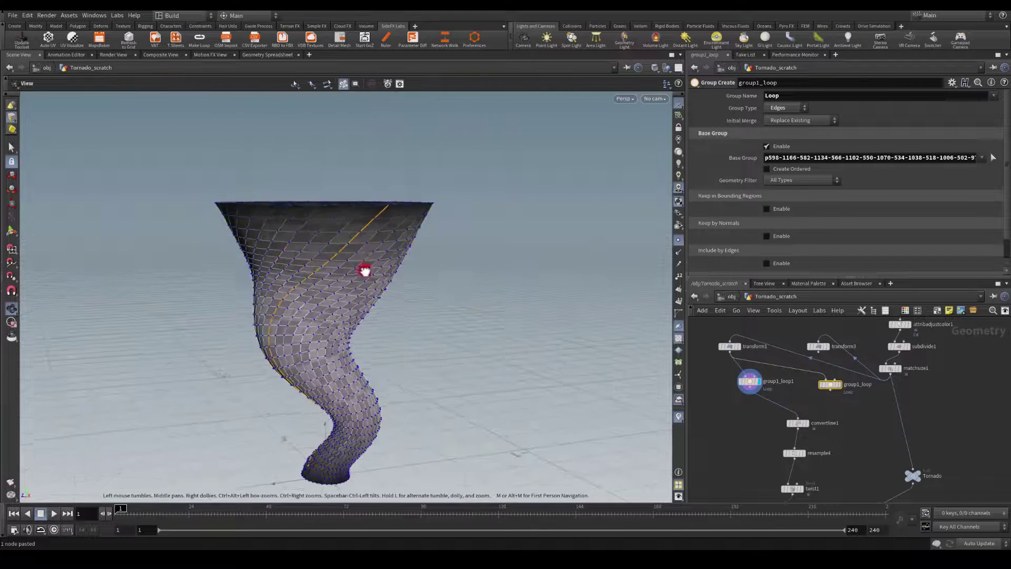
- Display group1_loop, clear its Base Group and select another edge loop running down the tornado as its base
left_click(840, 384)
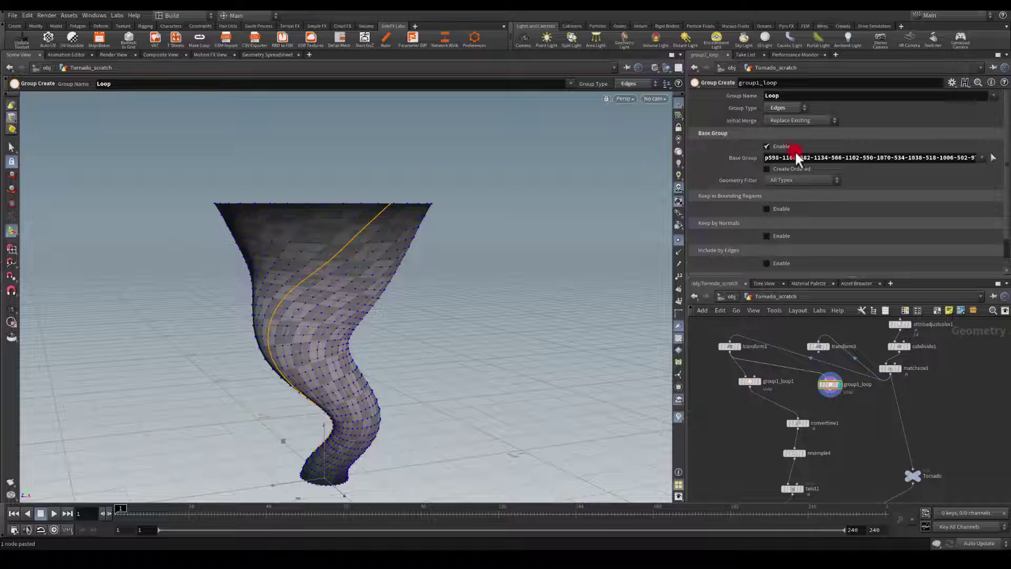
left_click_drag(795, 156, 802, 175)
key("BackSpace")
key("Return")
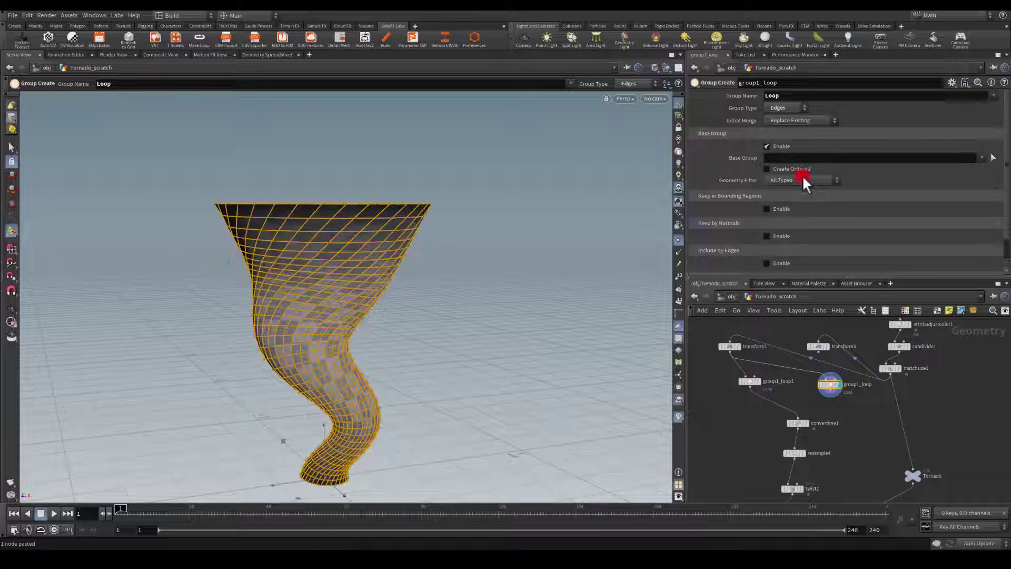
left_click_drag(505, 281, 200, 262, "alt")
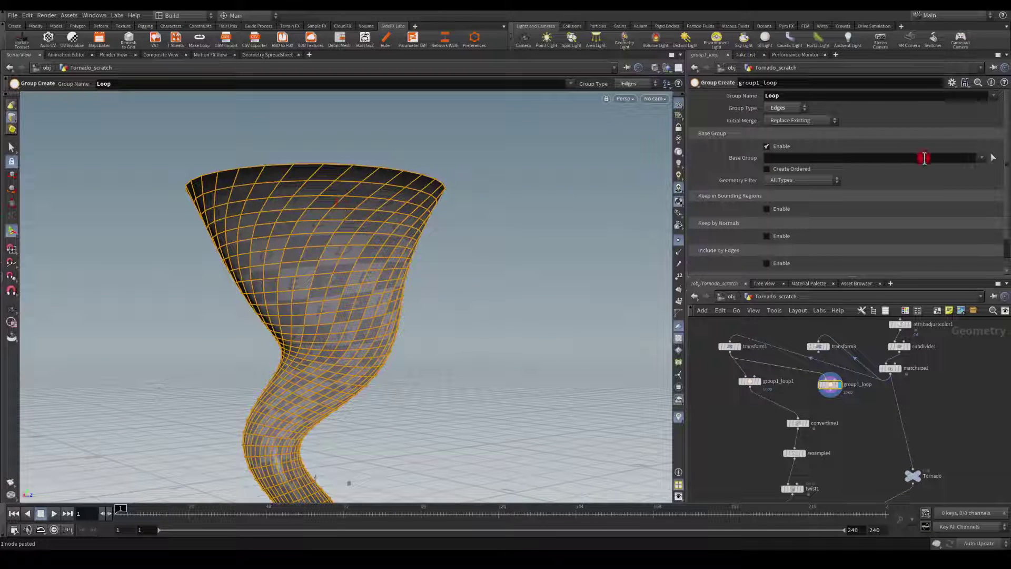
left_click(994, 158)
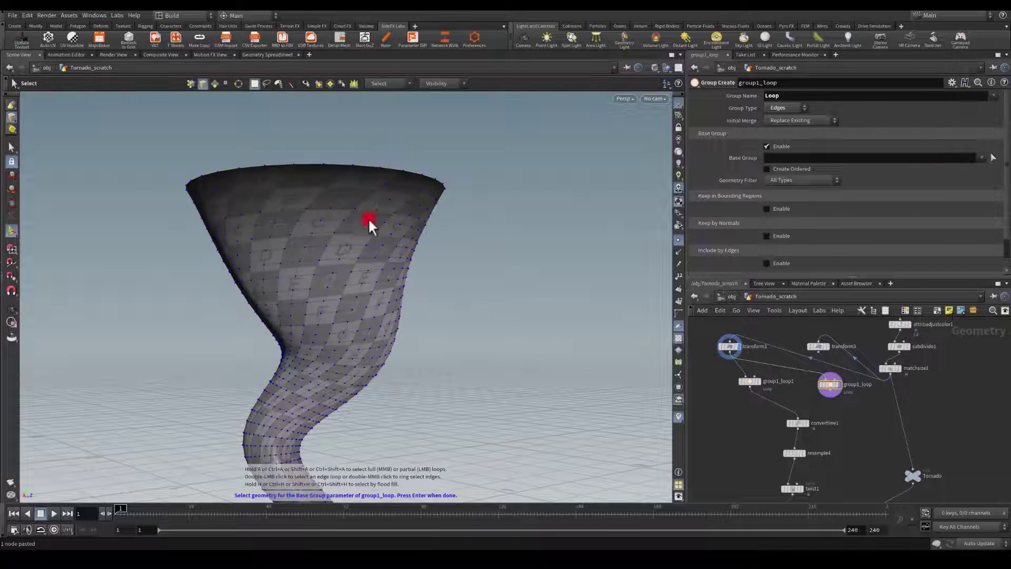
double_click(339, 201)
key("Return")
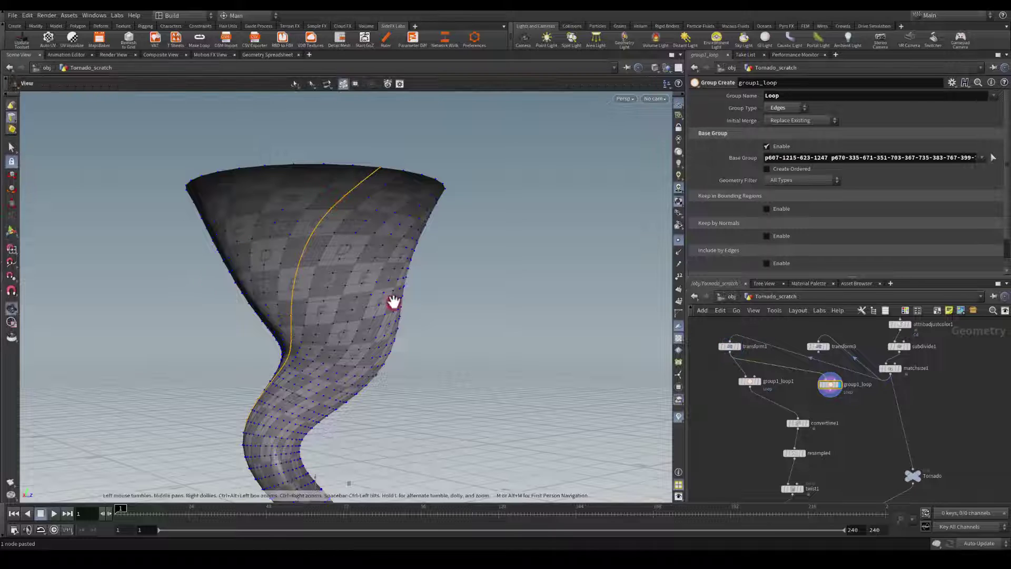
left_click_drag(552, 295, 288, 322, "alt")
middle_click_drag(469, 322, 474, 224, "alt")
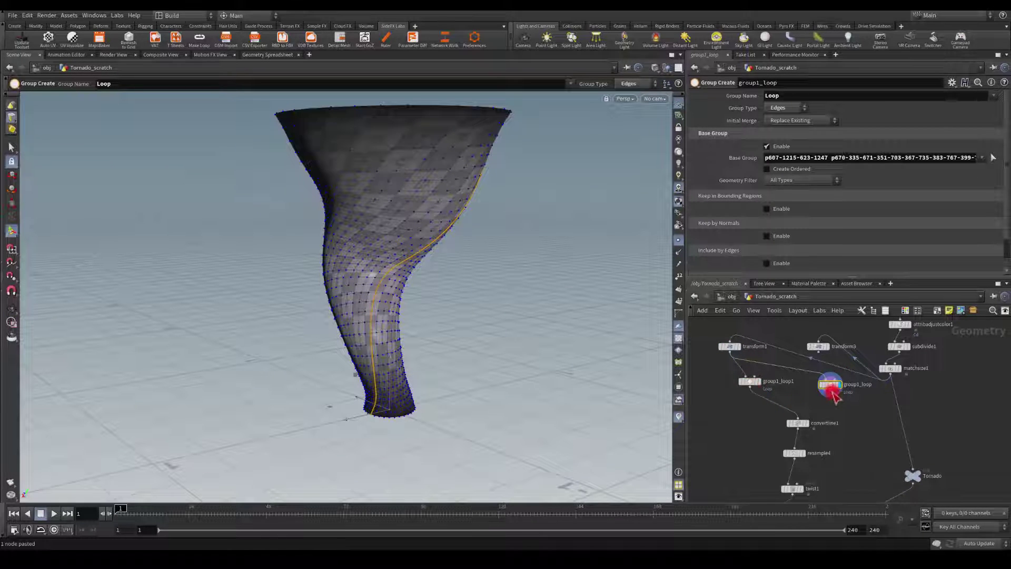
- Switch convertline1's input between group1_loop and group1_loop1, displaying convertline1 and merge1 to compare the swirl variations
left_click_drag(831, 395, 798, 420)
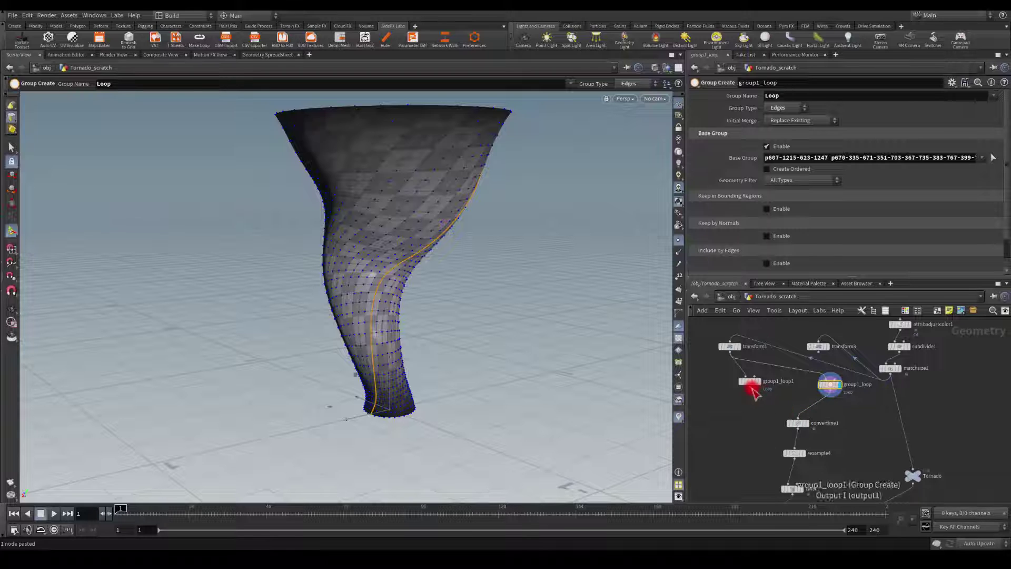
left_click_drag(752, 384, 794, 425)
left_click(808, 423)
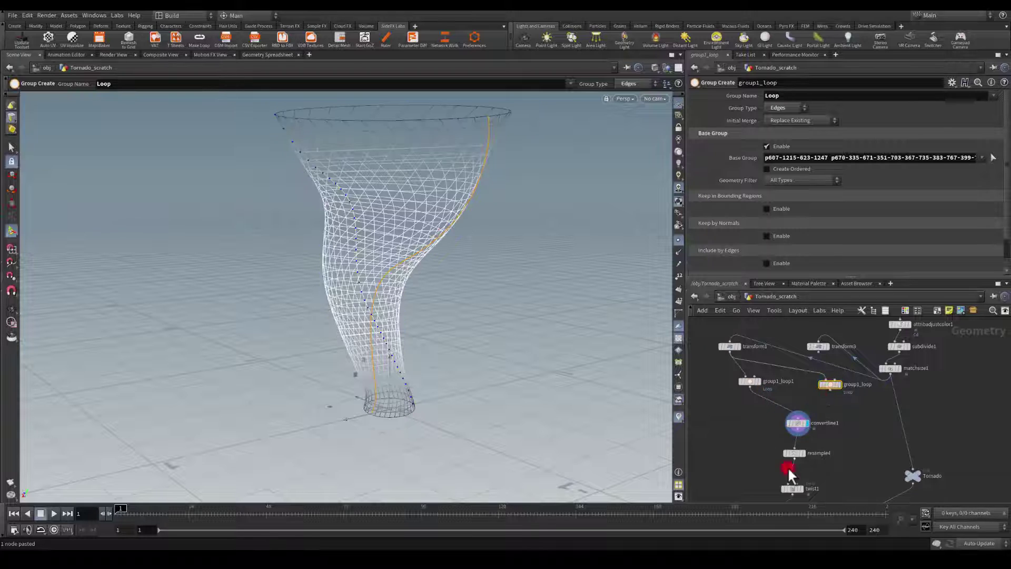
middle_click_drag(719, 457, 778, 438)
left_click(870, 421)
left_click_drag(837, 406, 803, 423)
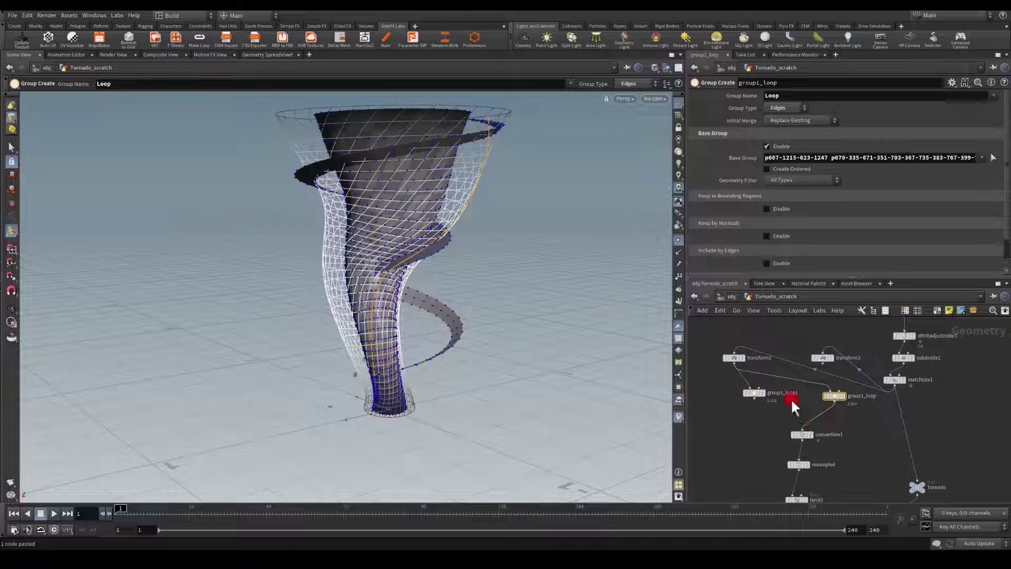
left_click_drag(755, 399, 785, 420)
- Open twist1's settings to review the spiral's twist, and look over the nodes down to EXPORT
middle_click_drag(753, 456, 771, 426)
left_click(809, 426)
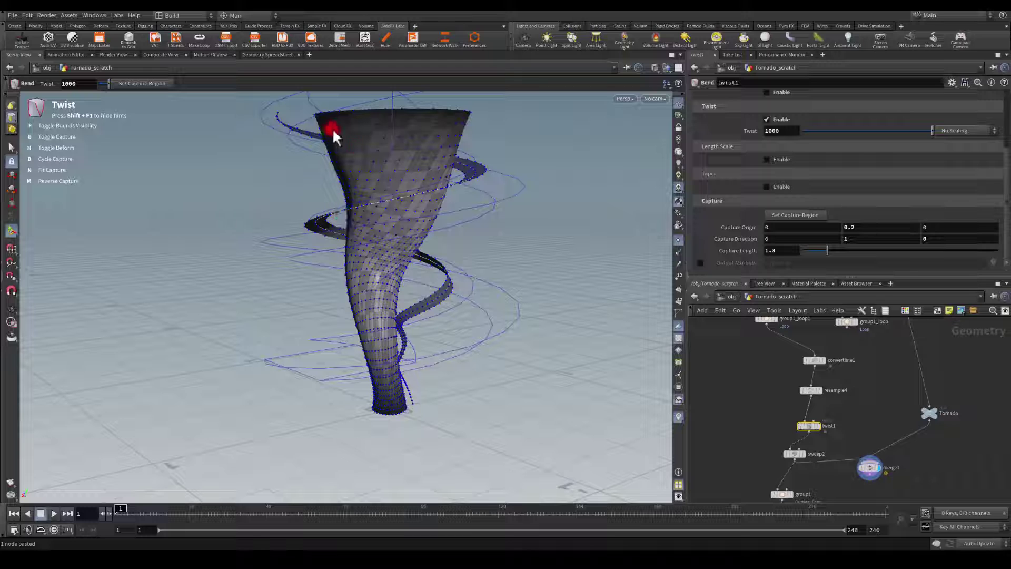
scroll(779, 430, "down", 4)
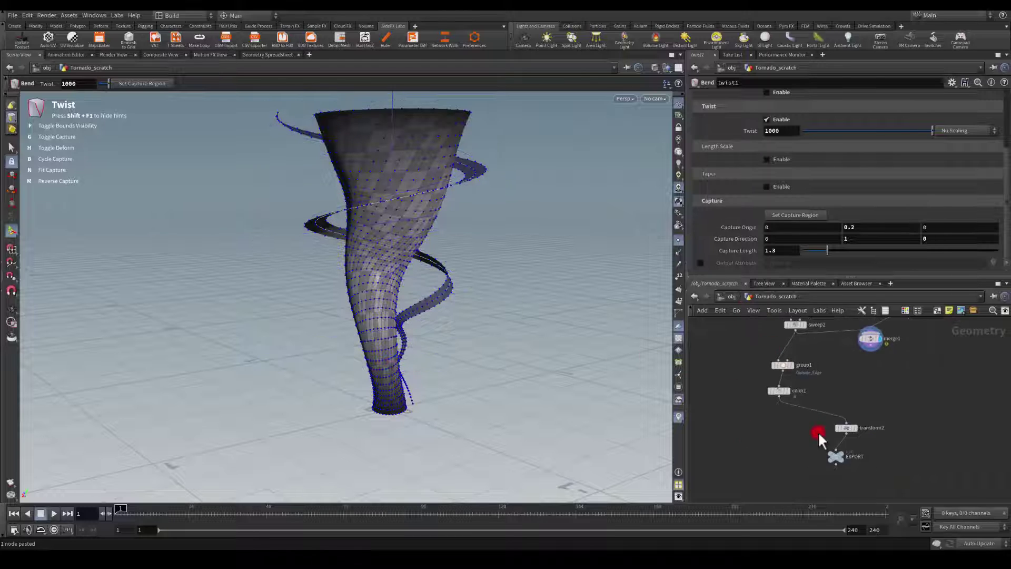
middle_click_drag(859, 361, 829, 389)
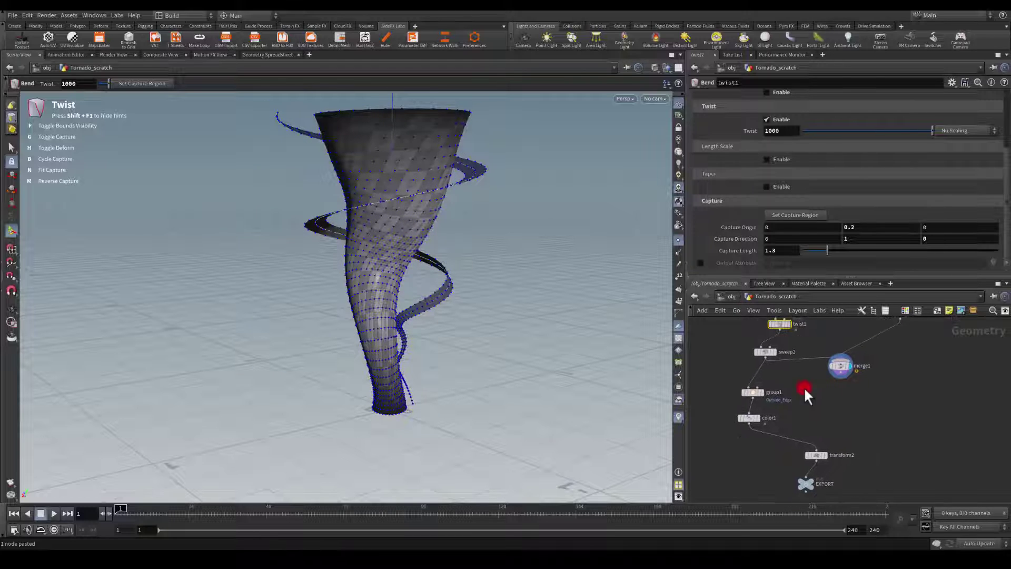
- Display EXPORT and connect the Tornado null to transform2 in place of color1, preparing the tornado mesh for export
left_click(810, 480)
scroll(825, 410, "right", 2)
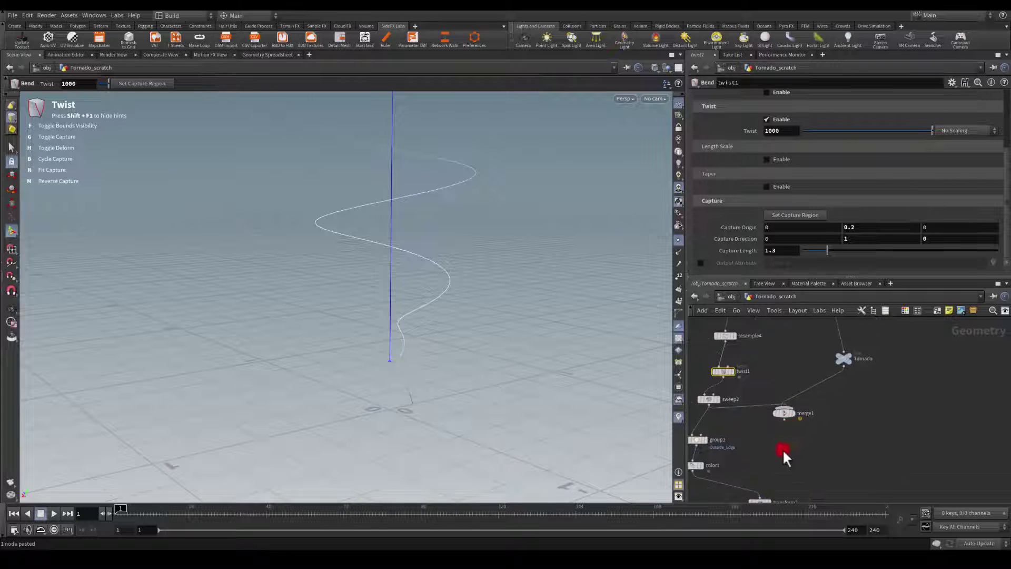
left_click_drag(799, 491, 801, 494)
left_click_drag(786, 457, 860, 442)
middle_click_drag(883, 333, 844, 328)
left_click_drag(846, 332, 837, 448)
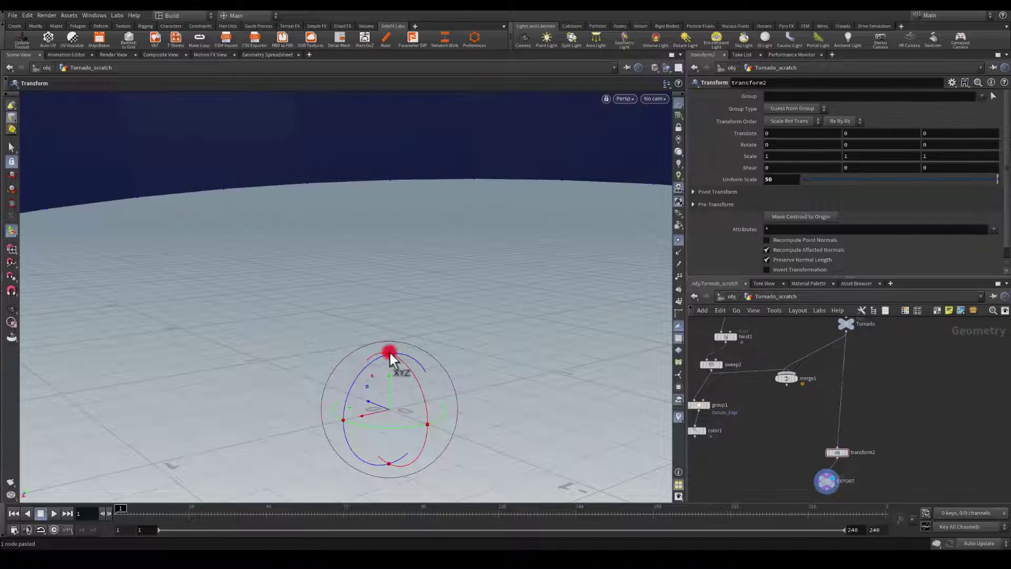
- Reconnect color1 to transform2 and inspect the scaled spiral ribbon at the EXPORT output
middle_click_drag(771, 456, 788, 402)
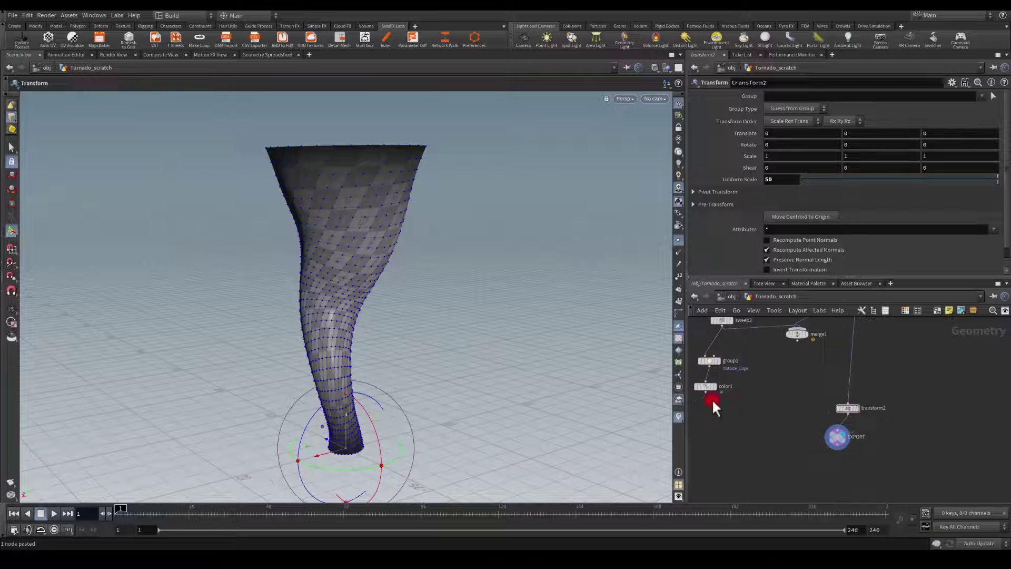
left_click_drag(714, 403, 837, 407)
left_click_drag(421, 297, 307, 267, "alt")
left_click_drag(433, 226, 392, 311)
key("t")
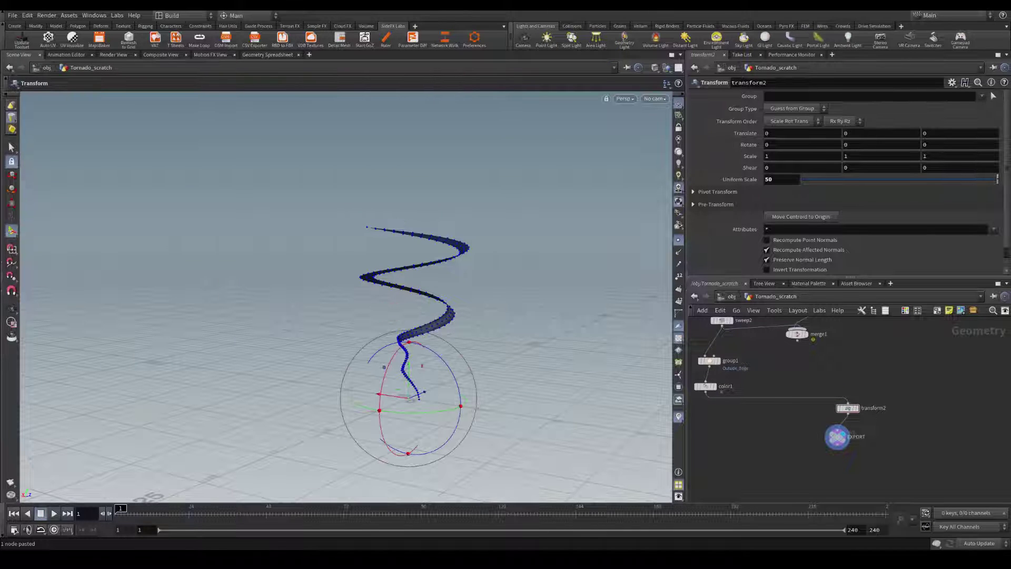